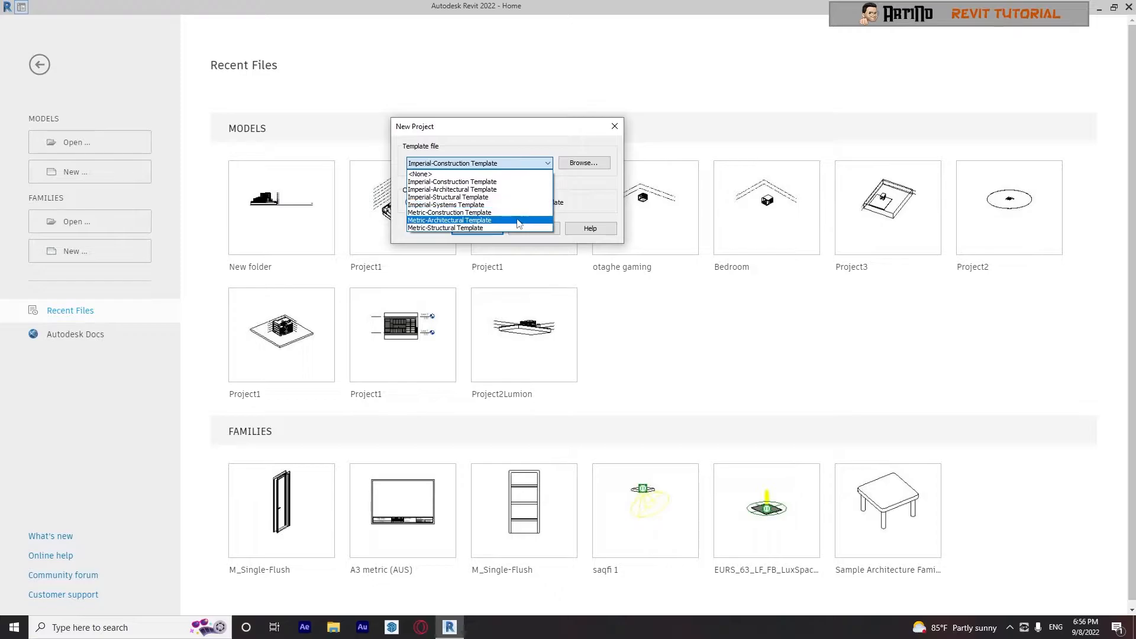
Step: Create a new project from the Metric-Architectural Template
{"action": "left_click", "coordinate": [485, 223]}
{"action": "double_click", "coordinate": [477, 228]}
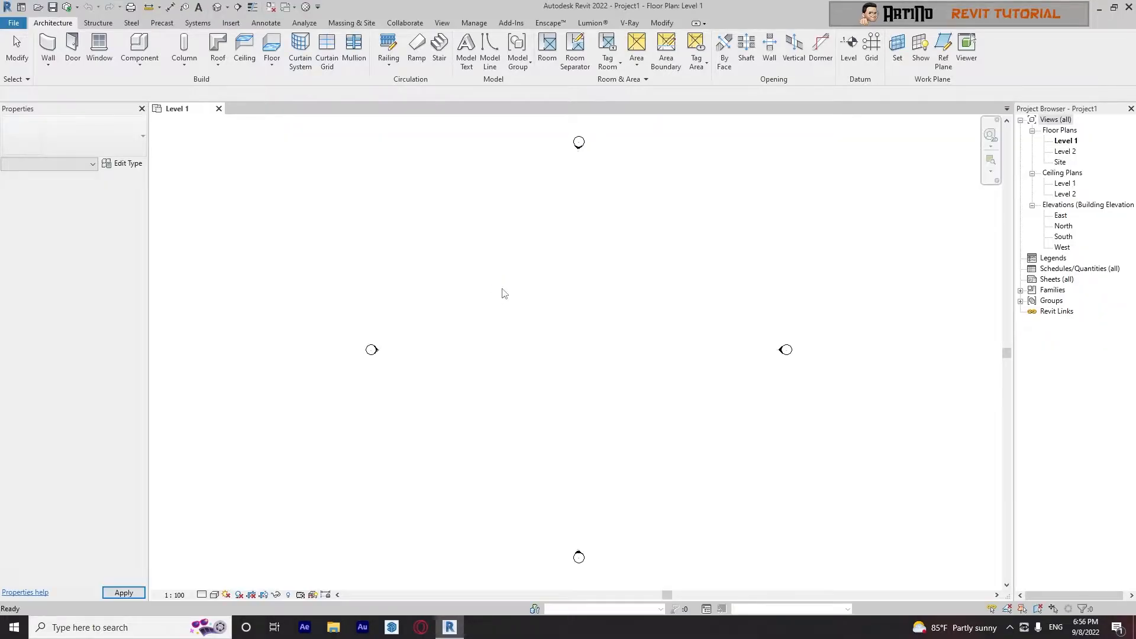
Step: Set the project's length units to Meters with four decimal places and the unit symbol m
{"action": "key", "text": "u"}
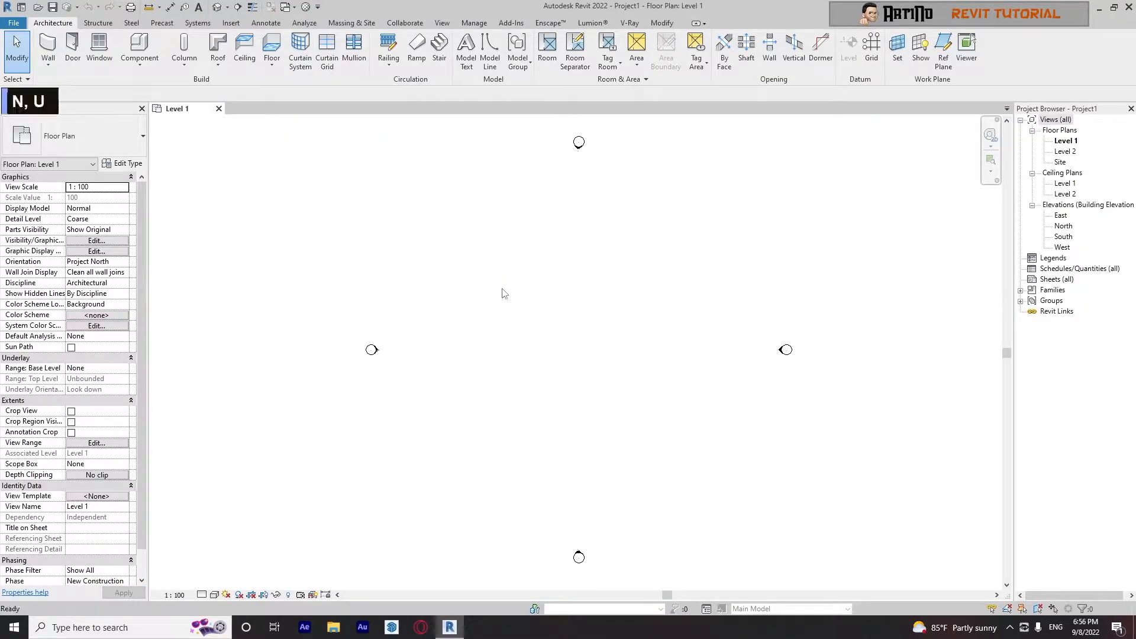
{"action": "key", "text": "n"}
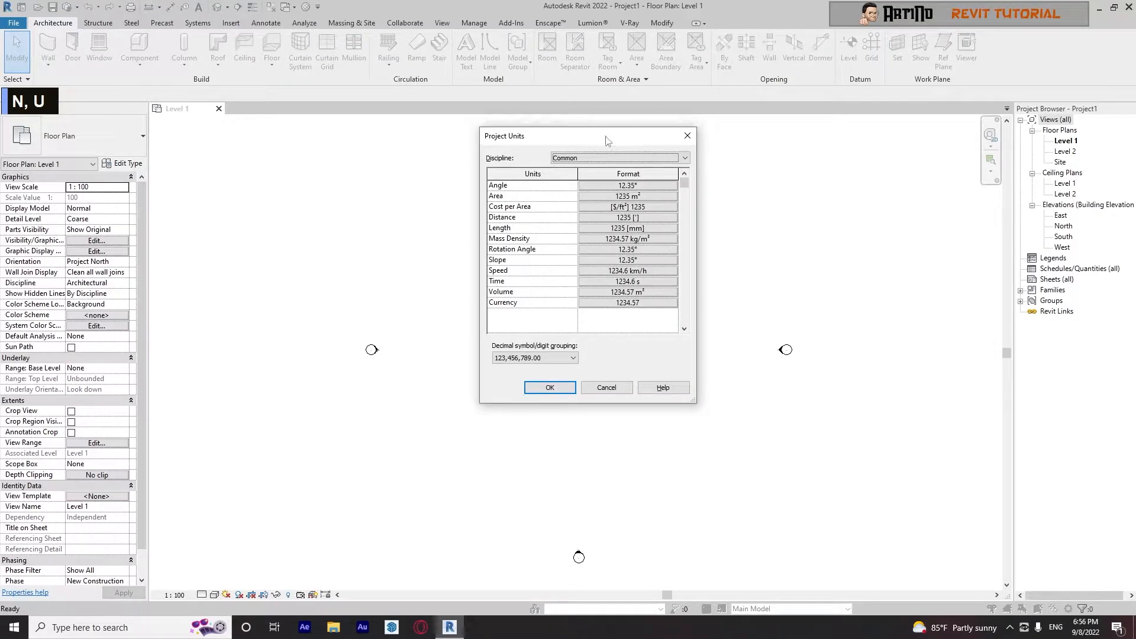
{"action": "left_click_drag", "start_coordinate": [599, 123], "coordinate": [618, 138]}
{"action": "left_click", "coordinate": [646, 236]}
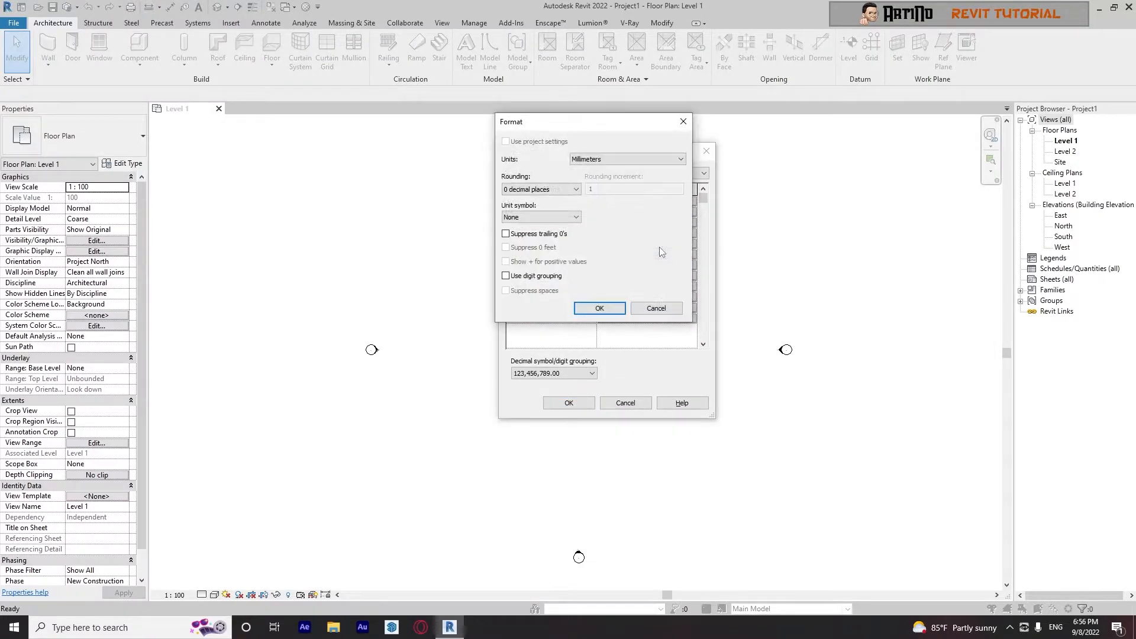
{"action": "left_click", "coordinate": [584, 164]}
{"action": "left_click", "coordinate": [592, 185]}
{"action": "left_click", "coordinate": [542, 217]}
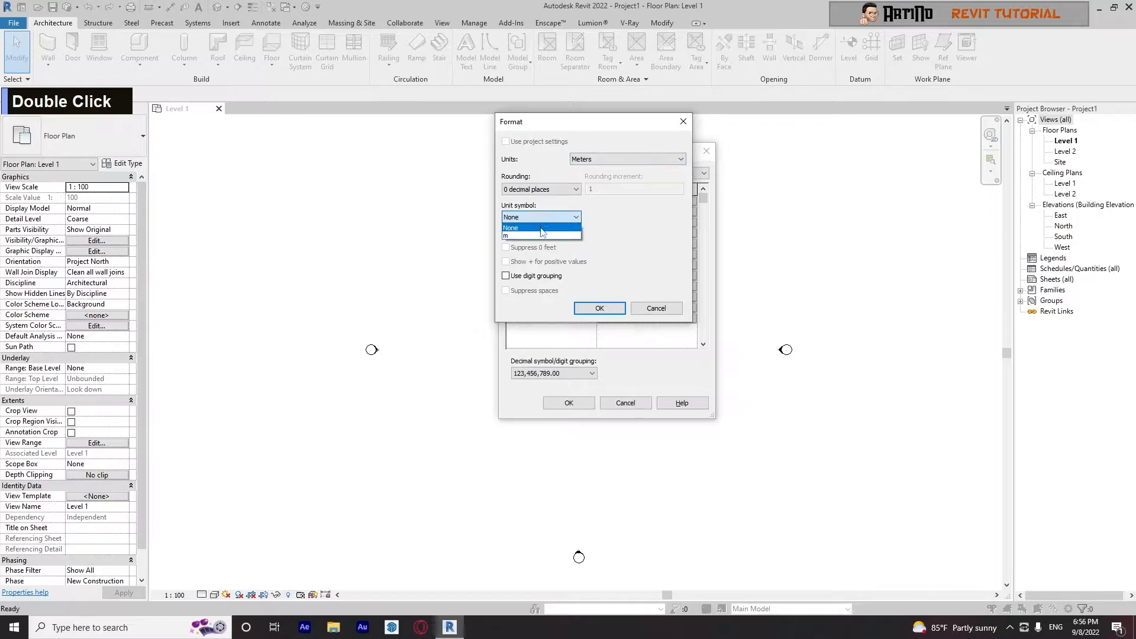
{"action": "left_click", "coordinate": [540, 227]}
{"action": "left_click", "coordinate": [541, 189]}
{"action": "left_click", "coordinate": [540, 246]}
{"action": "left_click", "coordinate": [599, 308]}
{"action": "left_click", "coordinate": [568, 402]}
Step: Open the East elevation view
{"action": "scroll", "coordinate": [594, 275], "scroll_direction": "down", "scroll_amount": 2}
{"action": "middle_click", "coordinate": [562, 296]}
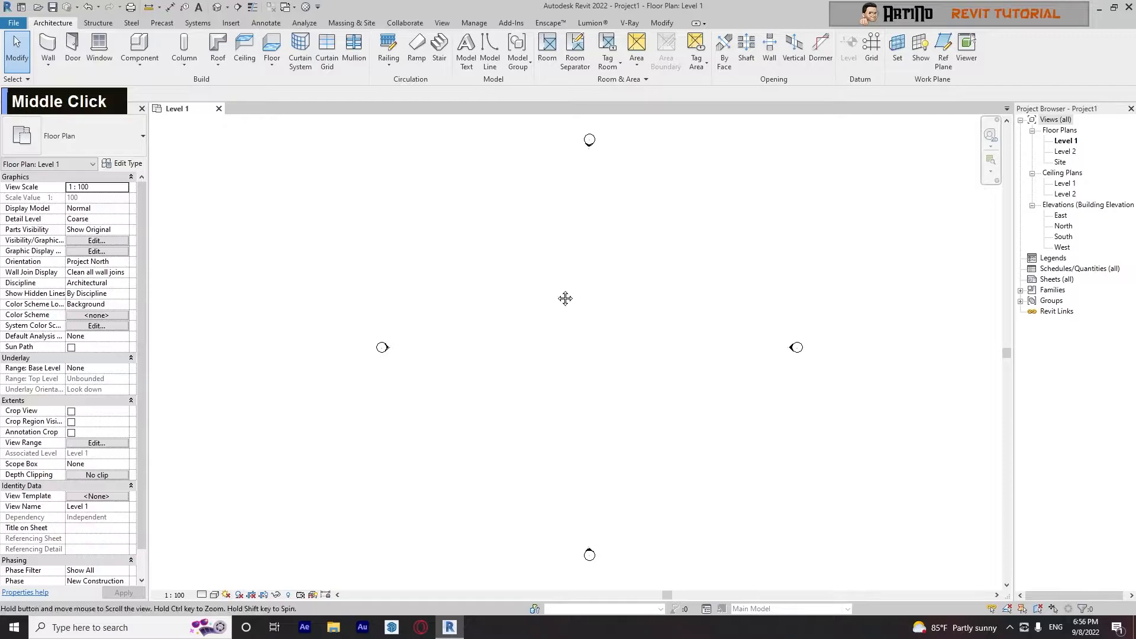
{"action": "left_click", "coordinate": [1032, 174]}
{"action": "double_click", "coordinate": [1061, 194]}
{"action": "middle_click", "coordinate": [833, 274]}
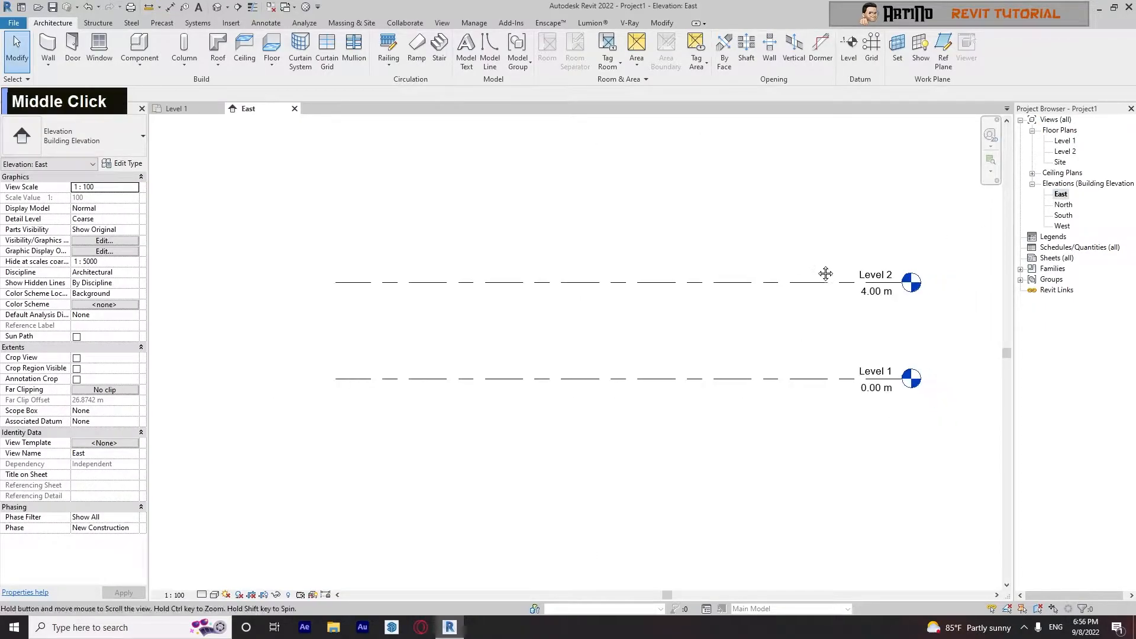
{"action": "middle_click_drag", "start_coordinate": [833, 273], "coordinate": [665, 259]}
{"action": "middle_click_drag", "start_coordinate": [623, 190], "coordinate": [664, 220]}
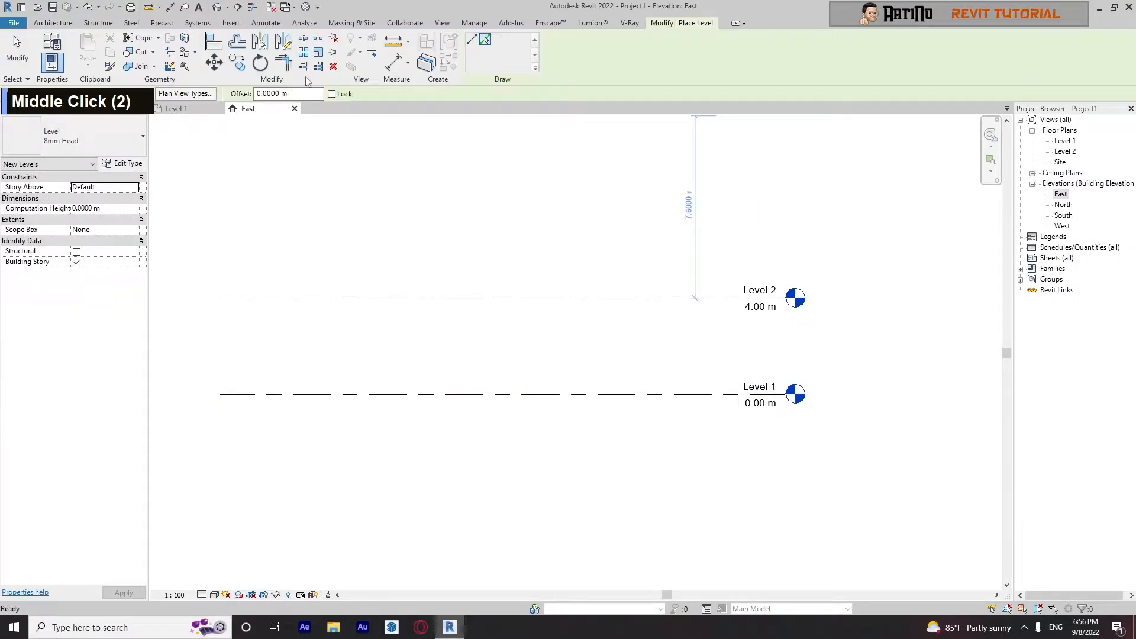
Step: Add a level above Level 2 by picking its line with a 4 m offset
{"action": "double_click", "coordinate": [289, 95]}
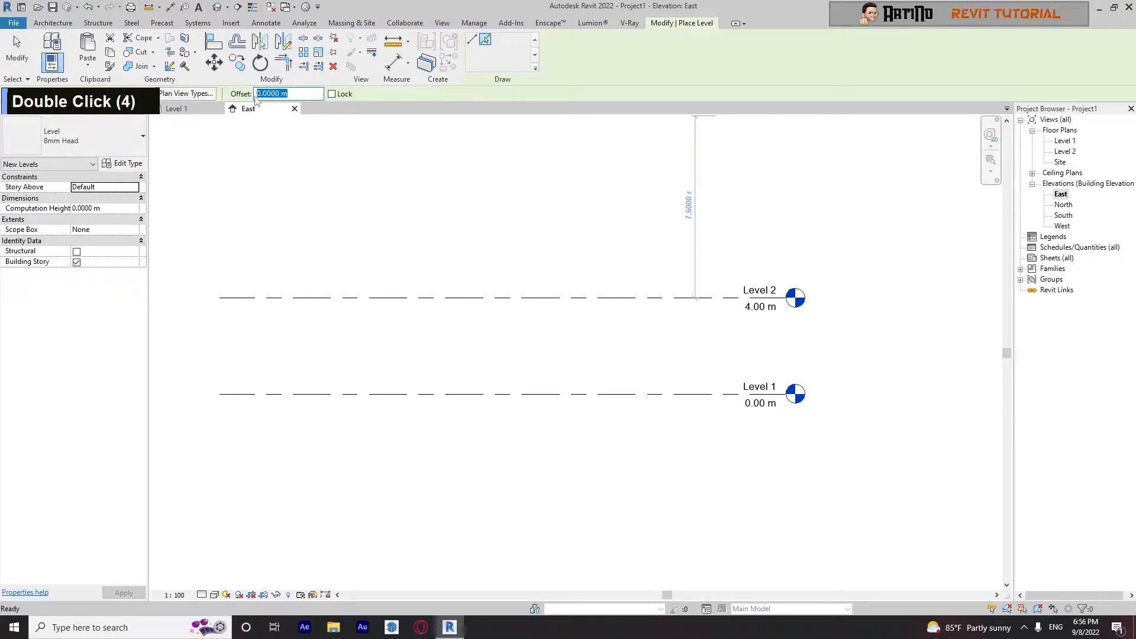
{"action": "key", "text": "Left"}
{"action": "double_click", "coordinate": [297, 95]}
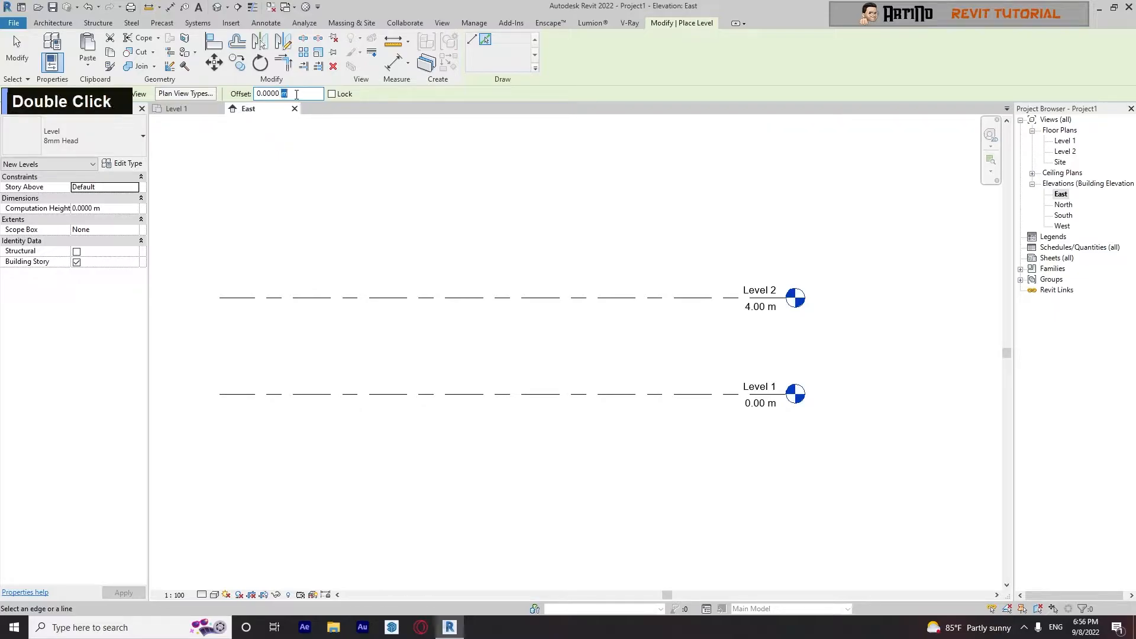
{"action": "key", "text": "Left"}
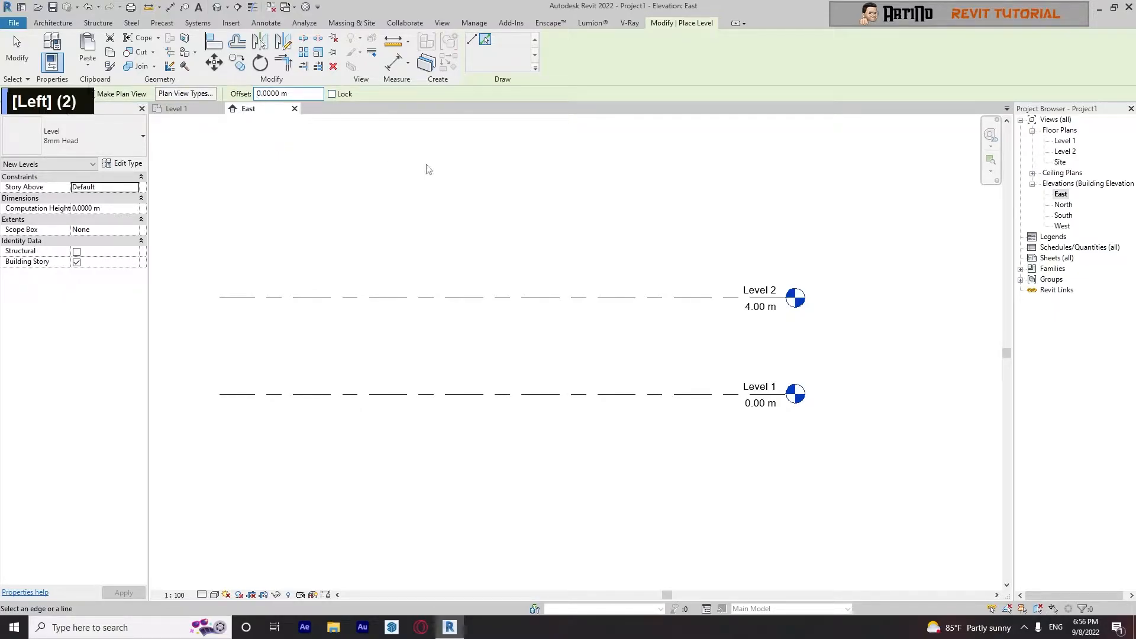
{"action": "key", "text": "Num_Lock"}
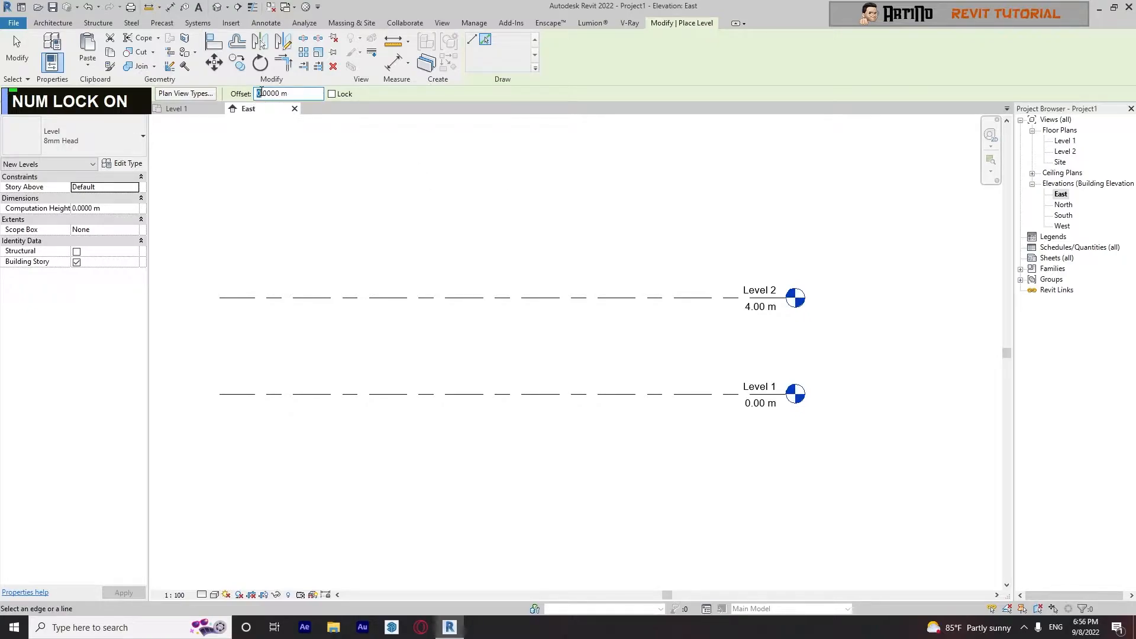
{"action": "type", "text": "4"}
{"action": "left_click", "coordinate": [700, 295]}
{"action": "scroll", "coordinate": [639, 237], "scroll_direction": "down", "scroll_amount": 1}
{"action": "middle_click_drag", "start_coordinate": [650, 303], "coordinate": [662, 410]}
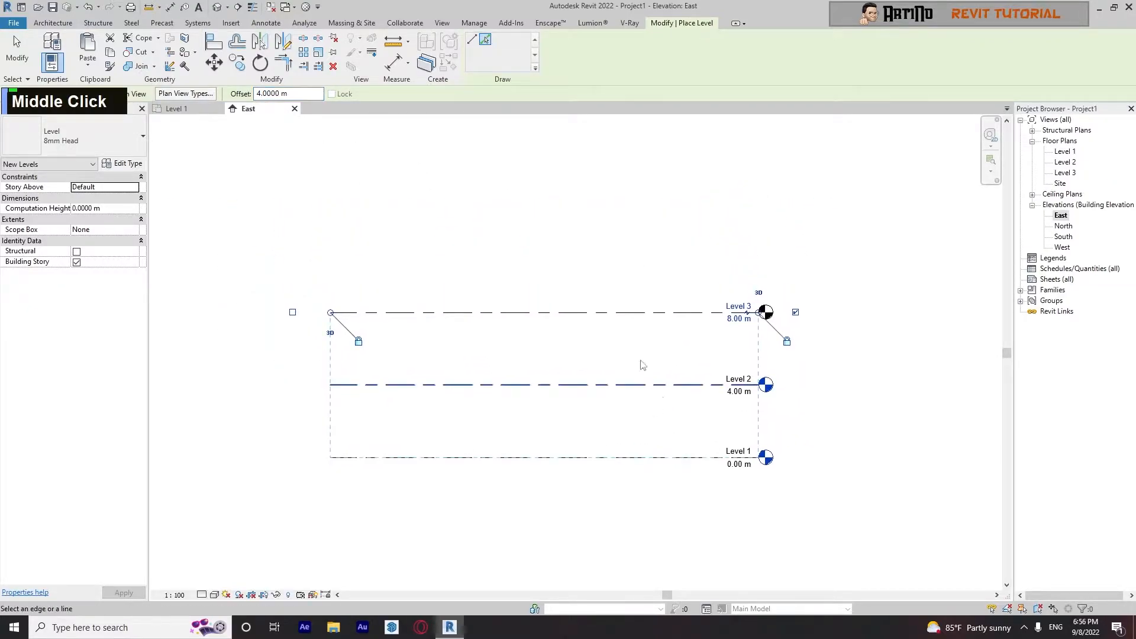
Step: Add three more levels above Level 3, each offset 4 m from the one below, and finish placing levels
{"action": "left_click", "coordinate": [646, 312]}
{"action": "left_click", "coordinate": [645, 239]}
{"action": "left_click", "coordinate": [643, 167]}
{"action": "middle_click_drag", "start_coordinate": [644, 167], "coordinate": [604, 530]}
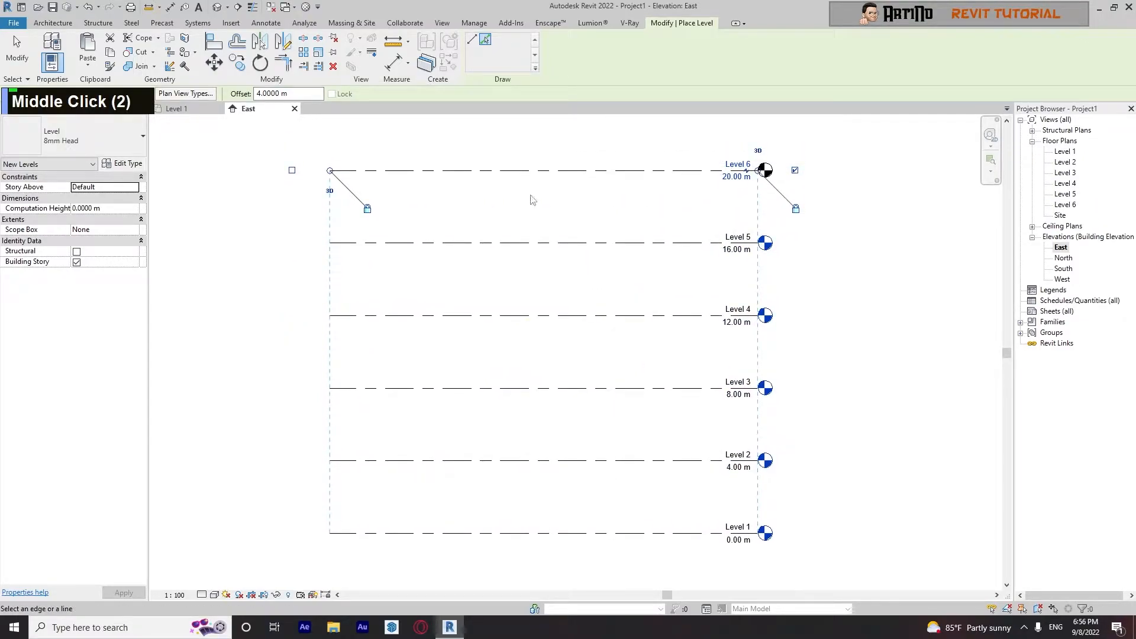
{"action": "scroll", "coordinate": [611, 254], "scroll_direction": "down", "scroll_amount": 2}
{"action": "key", "text": "Escape"}
{"action": "key", "text": "Escape"}
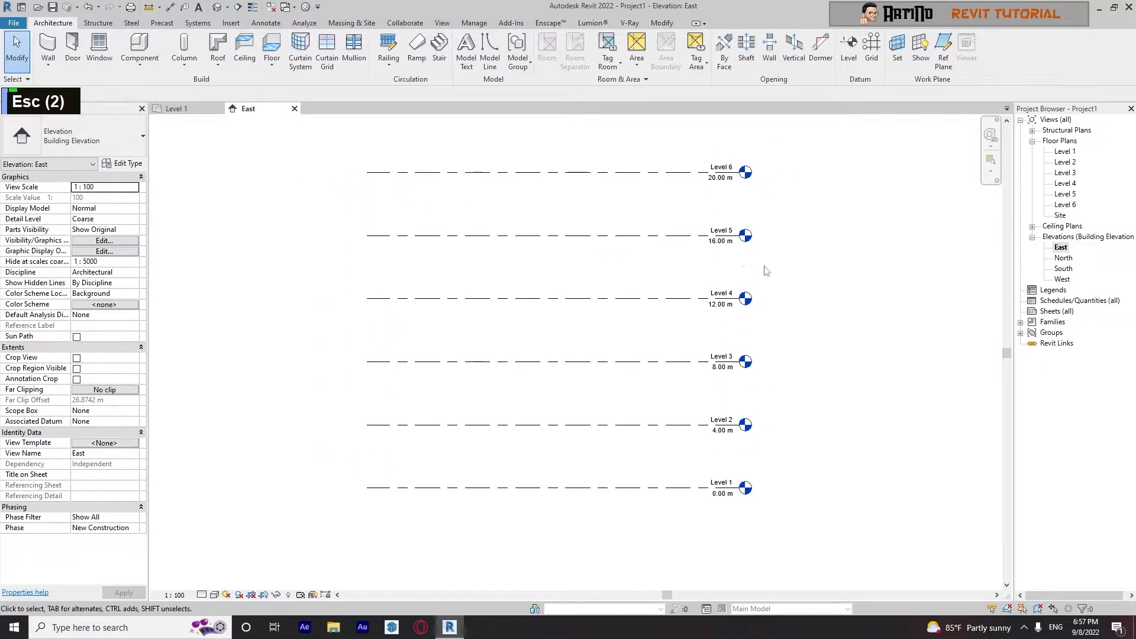
Step: Open the Level 1 floor plan
{"action": "scroll", "coordinate": [784, 298], "scroll_direction": "down", "scroll_amount": 2}
{"action": "middle_click_drag", "start_coordinate": [792, 310], "coordinate": [821, 325]}
{"action": "scroll", "coordinate": [833, 335], "scroll_direction": "up", "scroll_amount": 1}
{"action": "mouse_move", "coordinate": [868, 368]}
{"action": "middle_mouse_down", "text": "shift"}
{"action": "mouse_move", "coordinate": [824, 398]}
{"action": "mouse_move", "coordinate": [858, 371]}
{"action": "middle_mouse_up", "text": "shift"}
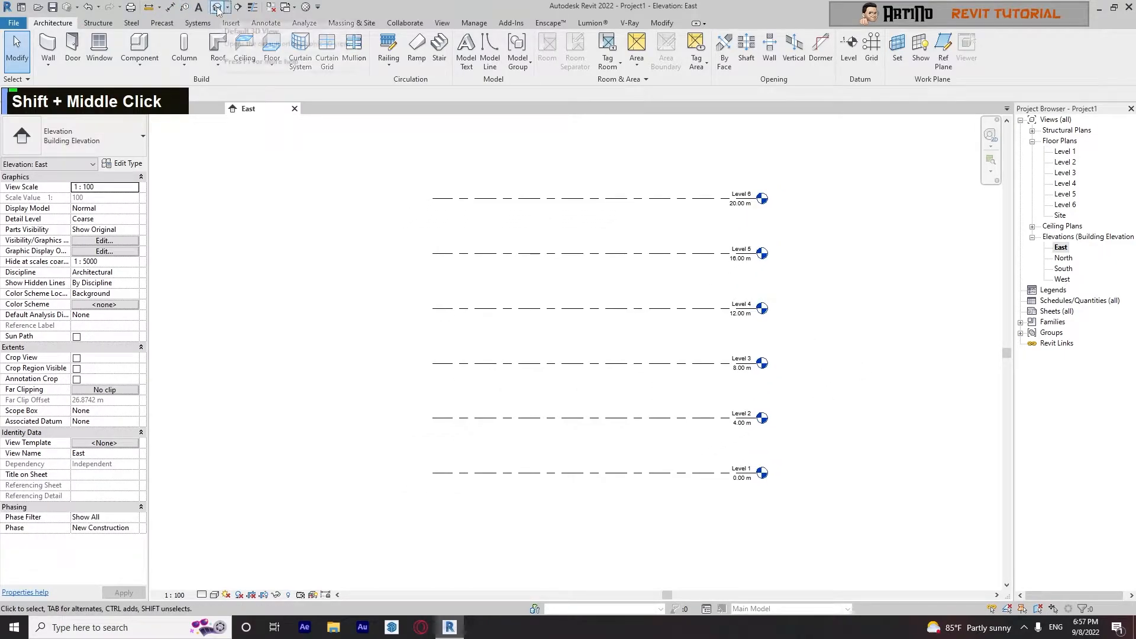
{"action": "double_click", "coordinate": [1063, 152]}
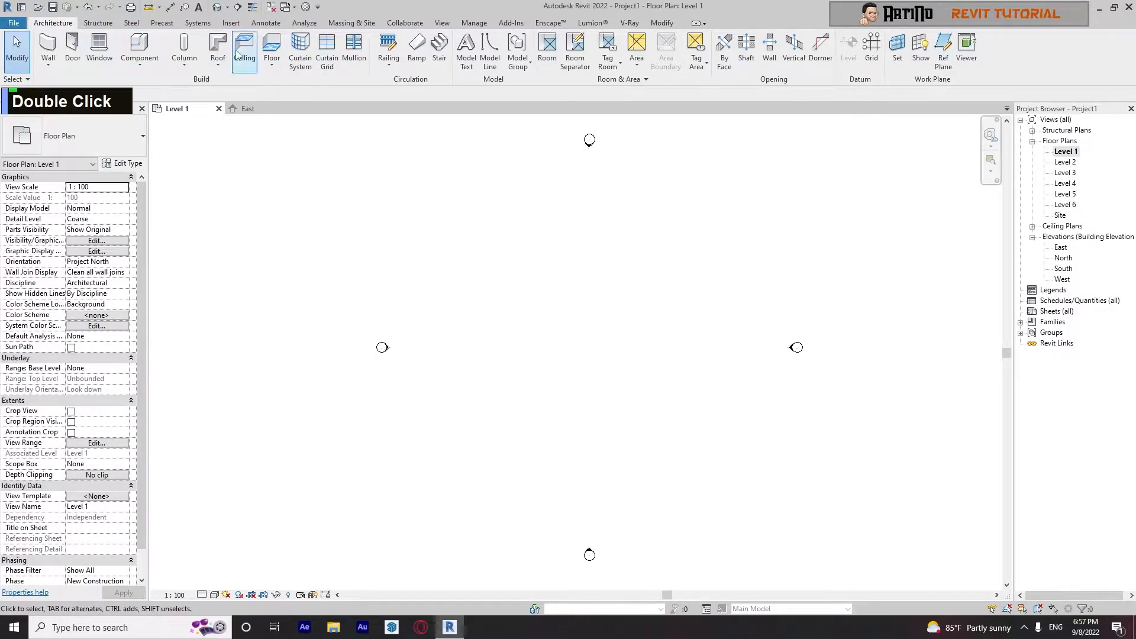
Step: Start a floor and sketch a rectangular boundary about 28 m by 9 m between the elevation markers
{"action": "left_click", "coordinate": [271, 47]}
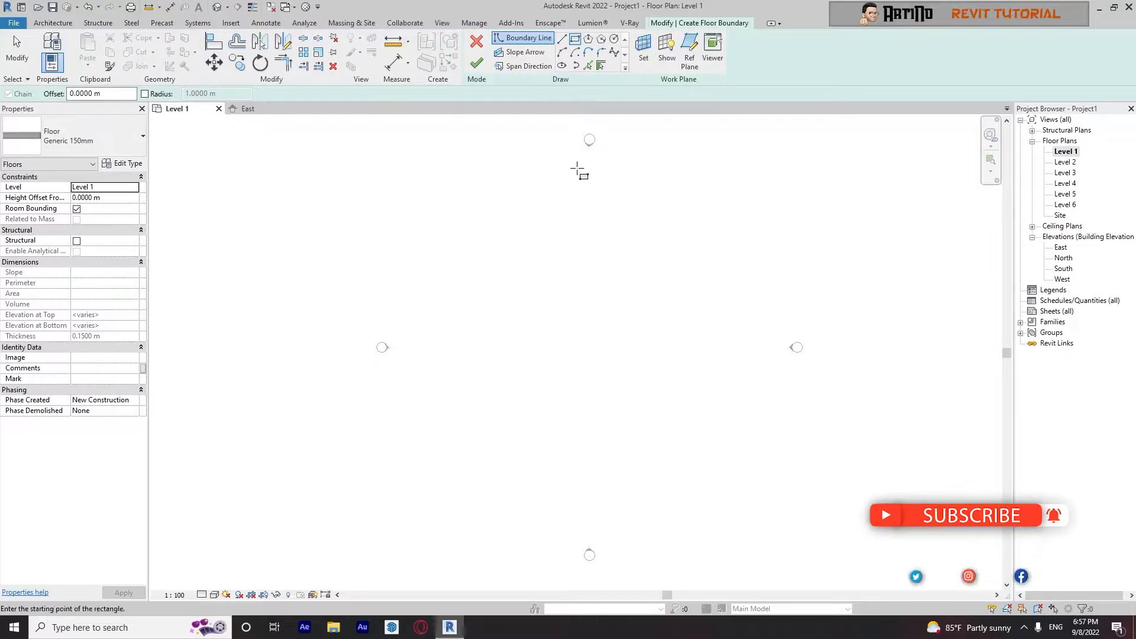
{"action": "left_click", "coordinate": [498, 390]}
{"action": "left_click", "coordinate": [728, 315]}
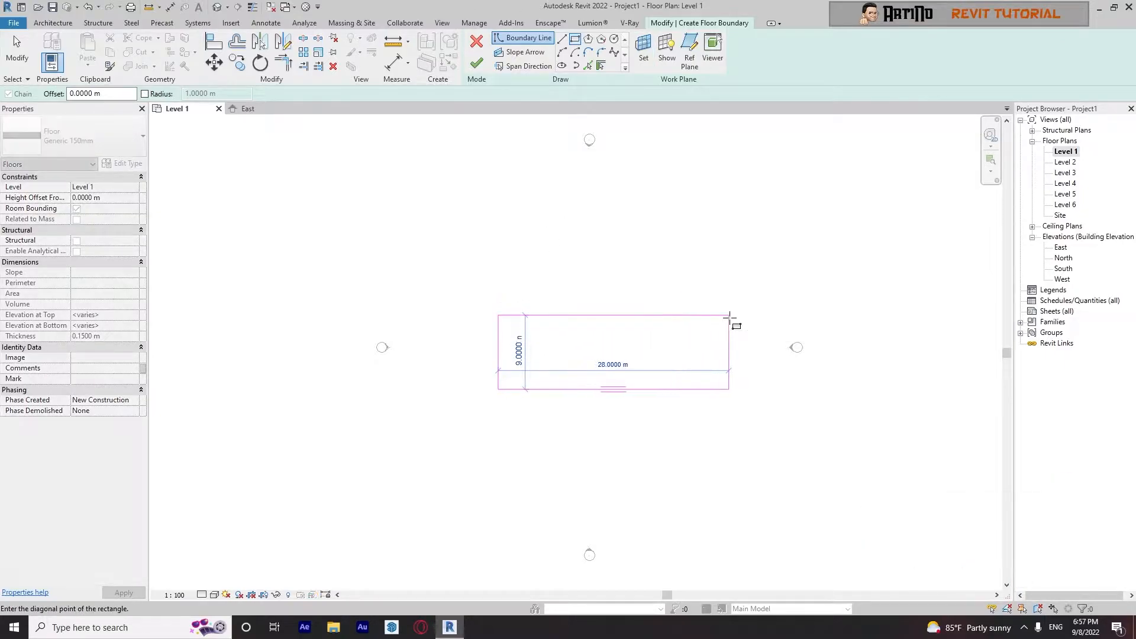
{"action": "key", "text": "Escape"}
{"action": "key", "text": "Escape"}
Step: Set the depth of the rectangular floor boundary to 5 m by adjusting its upper edge
{"action": "left_click", "coordinate": [555, 315]}
{"action": "left_click", "coordinate": [746, 350]}
{"action": "type", "text": "5"}
{"action": "key", "text": "Return"}
{"action": "left_click", "coordinate": [429, 306]}
Step: Move the floor boundary sketch slightly up the plan and set its length to 20 m
{"action": "left_click_drag", "start_coordinate": [428, 306], "coordinate": [785, 477]}
{"action": "left_click_drag", "start_coordinate": [728, 385], "coordinate": [726, 315]}
{"action": "double_click", "coordinate": [724, 334]}
{"action": "left_click", "coordinate": [608, 374]}
{"action": "type", "text": "20"}
{"action": "key", "text": "Return"}
Step: Select the whole boundary rectangle and shift it to the middle between the four elevation markers
{"action": "left_click_drag", "start_coordinate": [428, 273], "coordinate": [711, 463]}
{"action": "left_click_drag", "start_coordinate": [659, 338], "coordinate": [676, 345]}
{"action": "left_click", "coordinate": [517, 243]}
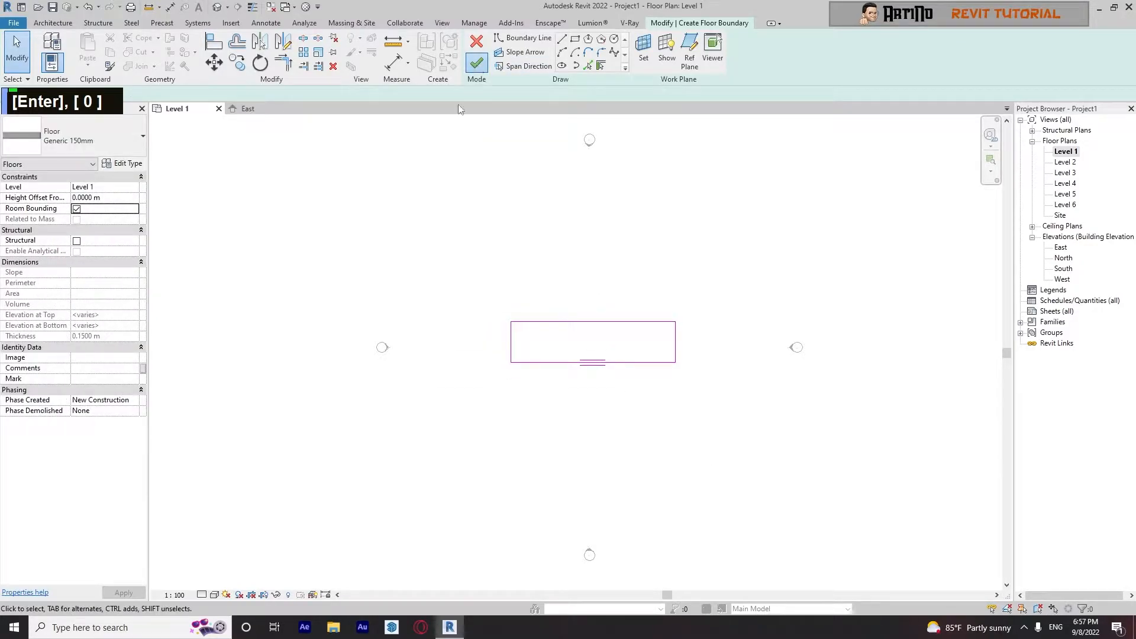
Step: Duplicate the Generic 150mm floor type under the name FLOOR 50cm
{"action": "left_click", "coordinate": [119, 165]}
{"action": "left_click", "coordinate": [594, 145]}
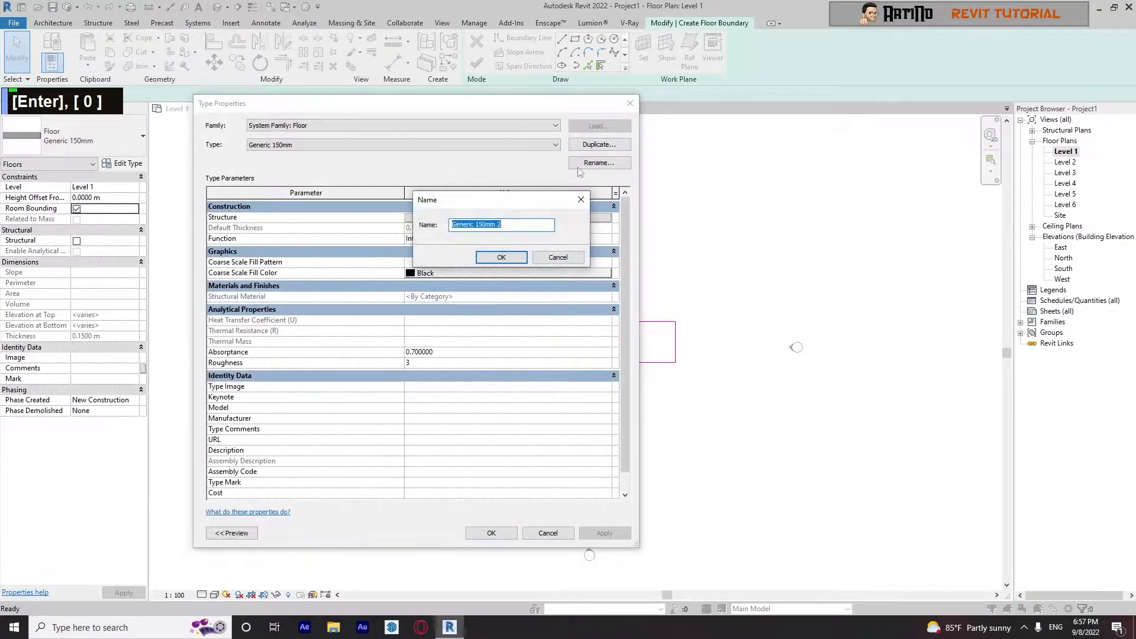
{"action": "type", "text": "FL"}
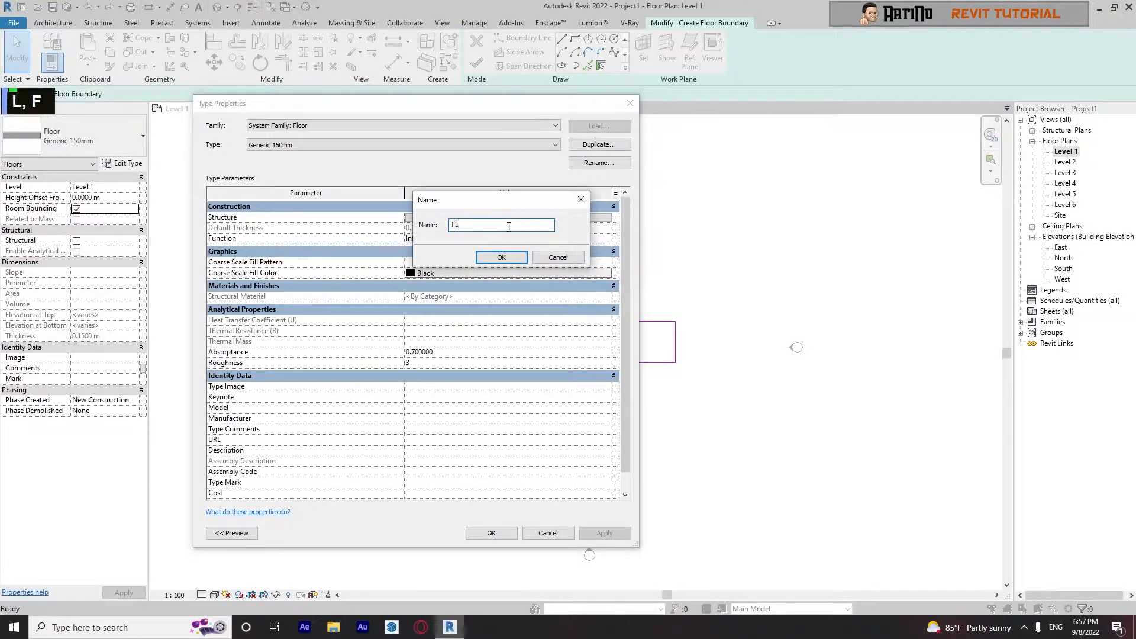
{"action": "type", "text": "OOR"}
{"action": "key", "text": "Caps_Lock"}
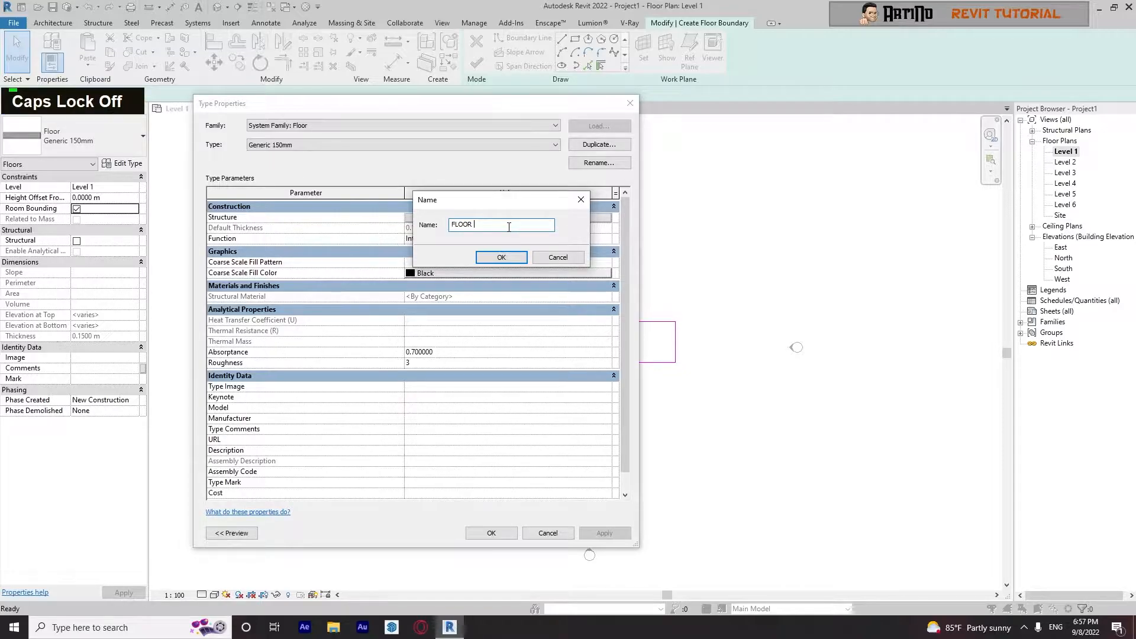
{"action": "type", "text": "50"}
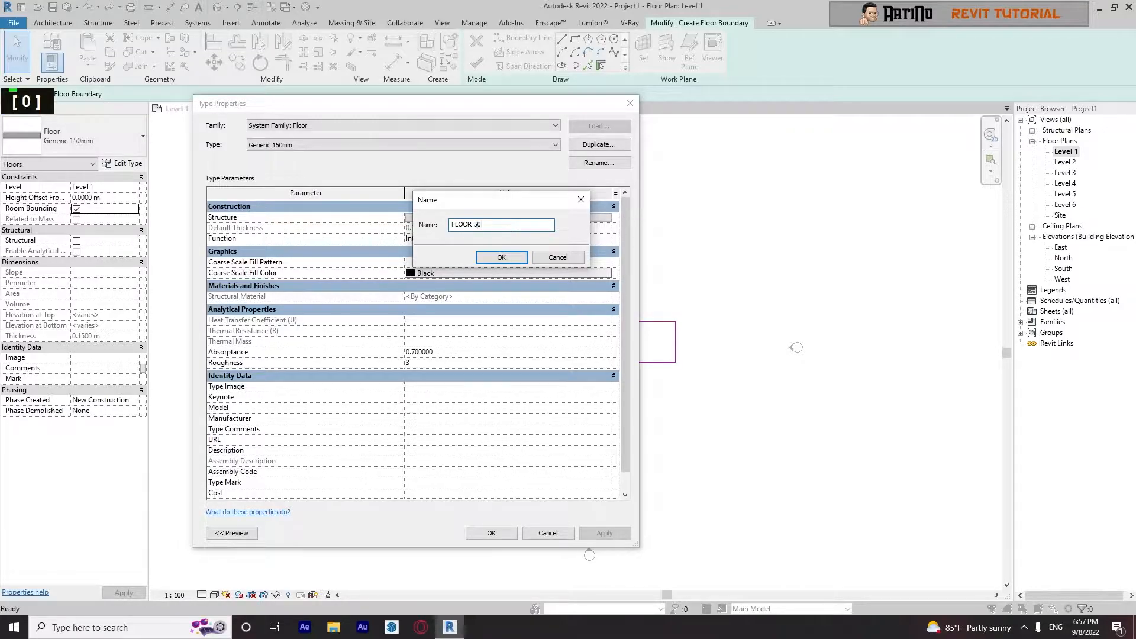
{"action": "type", "text": "cm"}
{"action": "key", "text": "Return"}
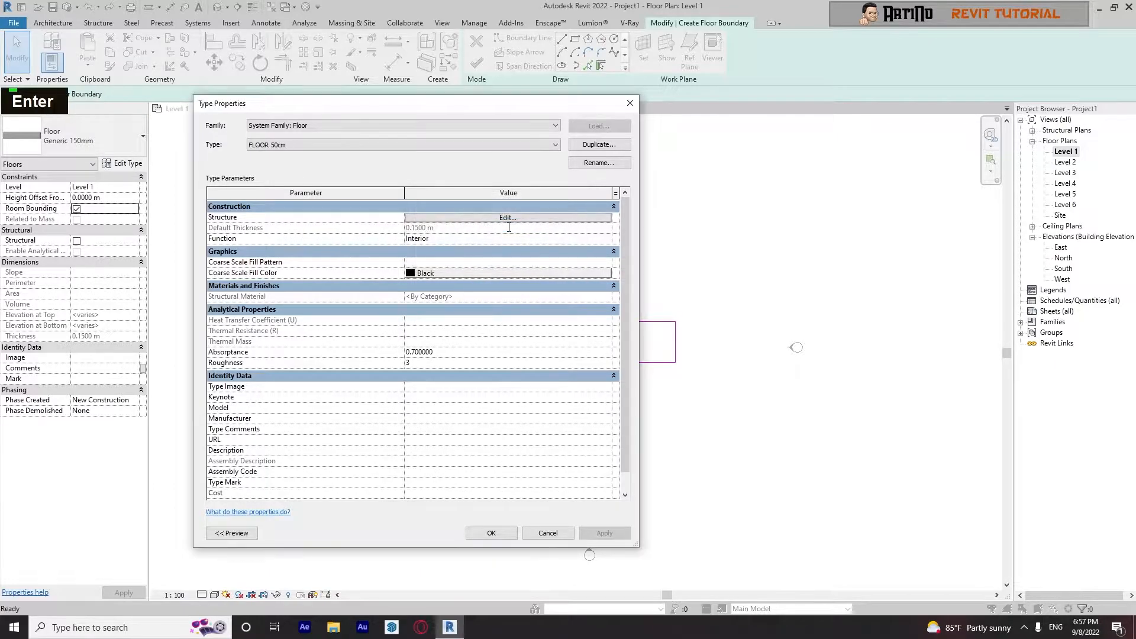
Step: Set the structure layer thickness of the FLOOR 50cm type to 0.5 m and finish the floor
{"action": "left_click", "coordinate": [503, 218]}
{"action": "double_click", "coordinate": [422, 218]}
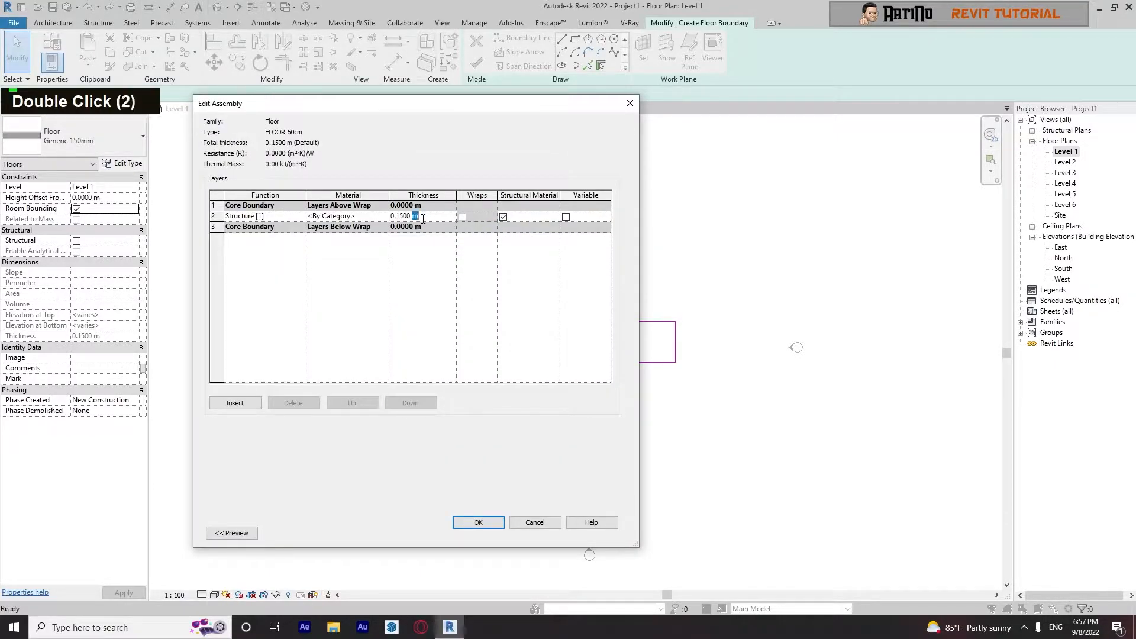
{"action": "type", "text": ".5"}
{"action": "left_click", "coordinate": [478, 522]}
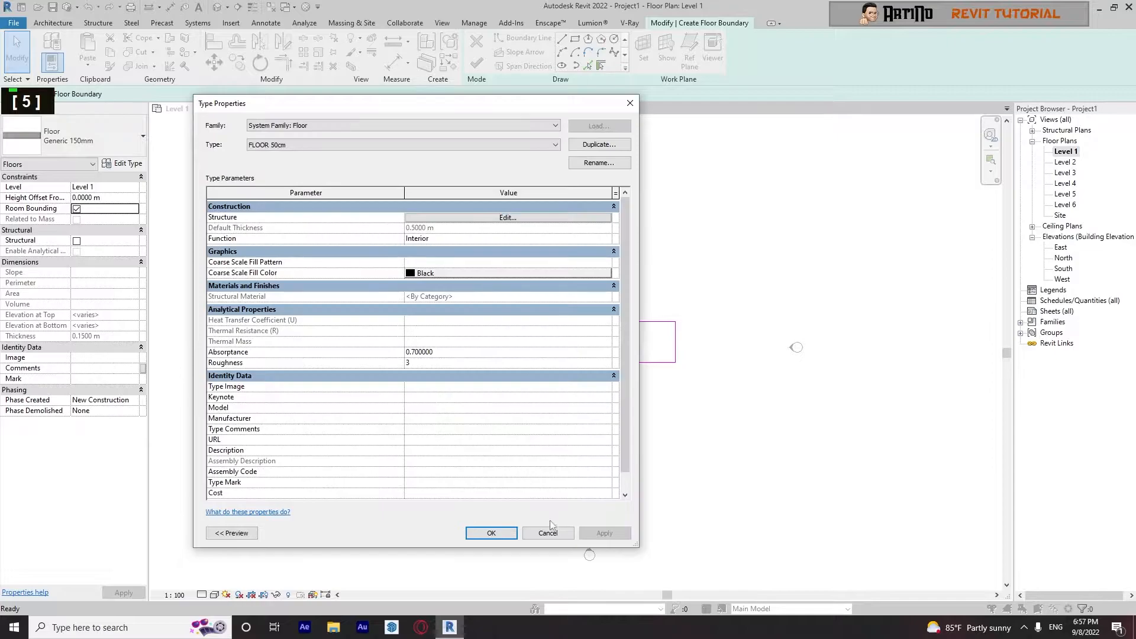
{"action": "left_click", "coordinate": [491, 533]}
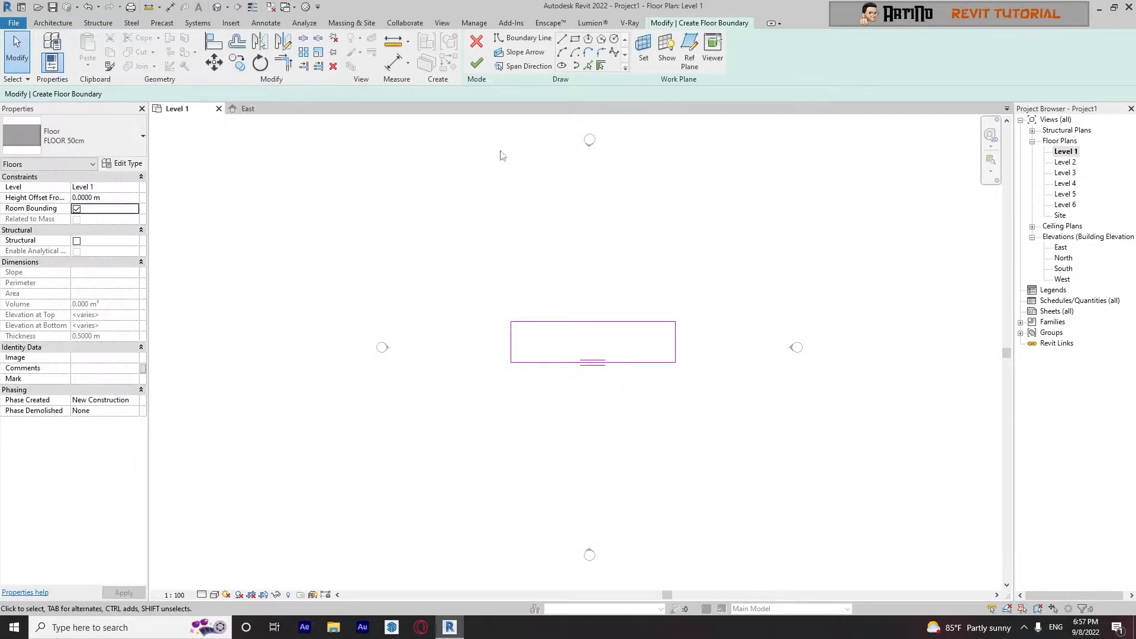
{"action": "left_click", "coordinate": [476, 64]}
{"action": "left_click", "coordinate": [477, 281]}
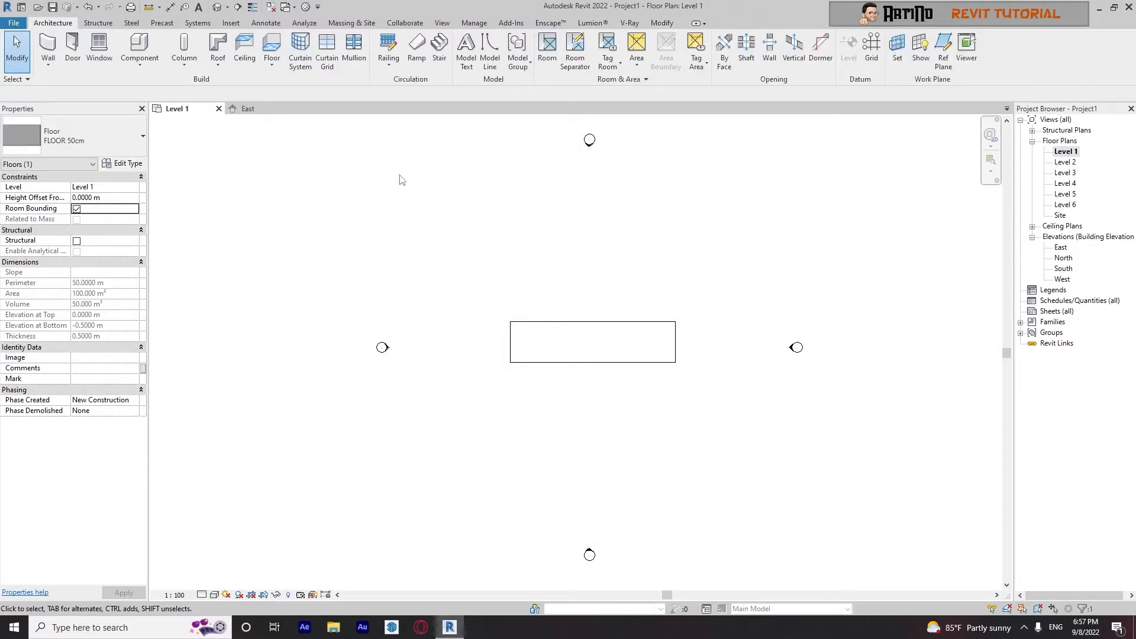
Step: Open the default 3D view and copy the floor slab to the clipboard
{"action": "left_click", "coordinate": [217, 6]}
{"action": "scroll", "coordinate": [496, 422], "scroll_direction": "down", "scroll_amount": 1}
{"action": "middle_click_drag", "start_coordinate": [494, 520], "coordinate": [509, 367]}
{"action": "left_click", "coordinate": [481, 399]}
{"action": "key", "text": "ctrl+c"}
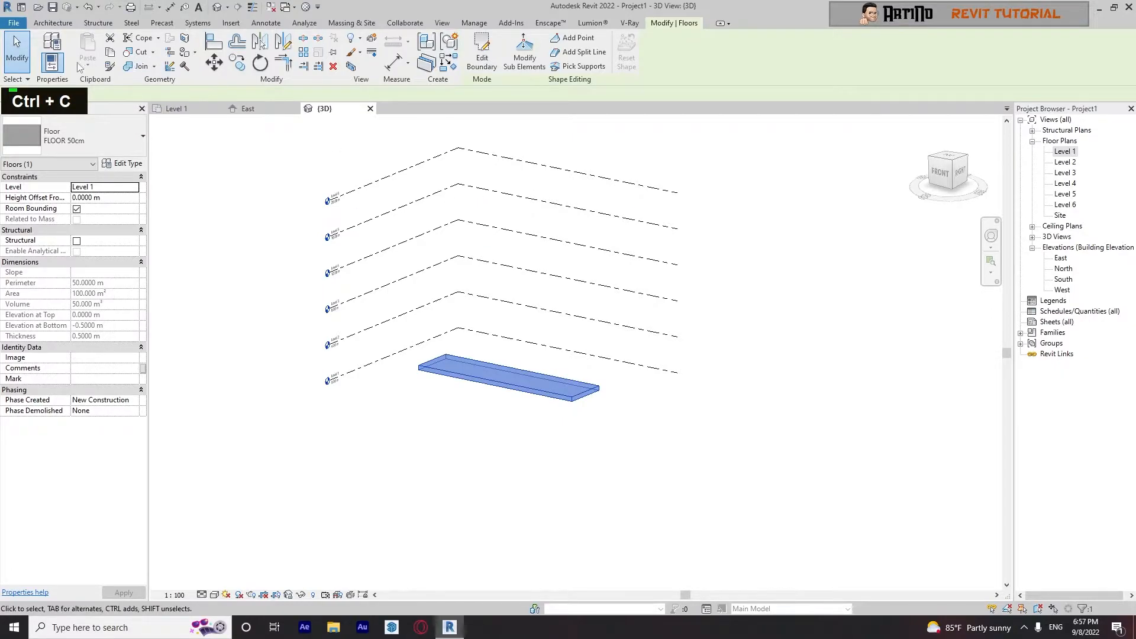
Step: Paste the copied floor slab aligned to Levels 2, 3, 4 and 5
{"action": "left_click", "coordinate": [55, 23]}
{"action": "left_click", "coordinate": [675, 23]}
{"action": "left_click", "coordinate": [88, 64]}
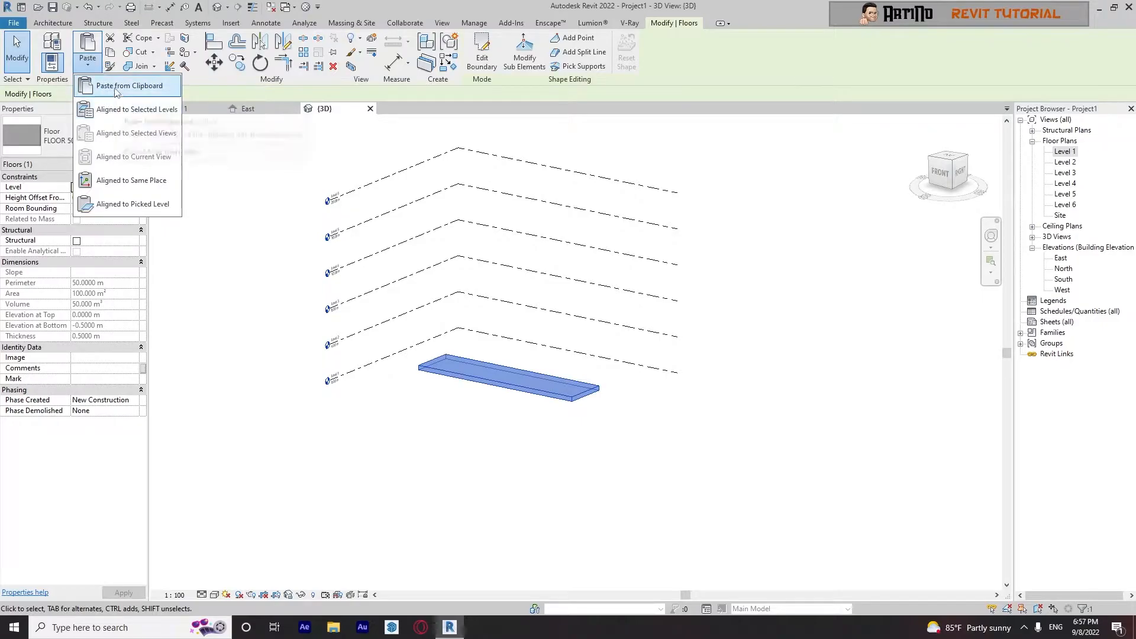
{"action": "left_click", "coordinate": [122, 109]}
{"action": "left_click", "coordinate": [525, 240]}
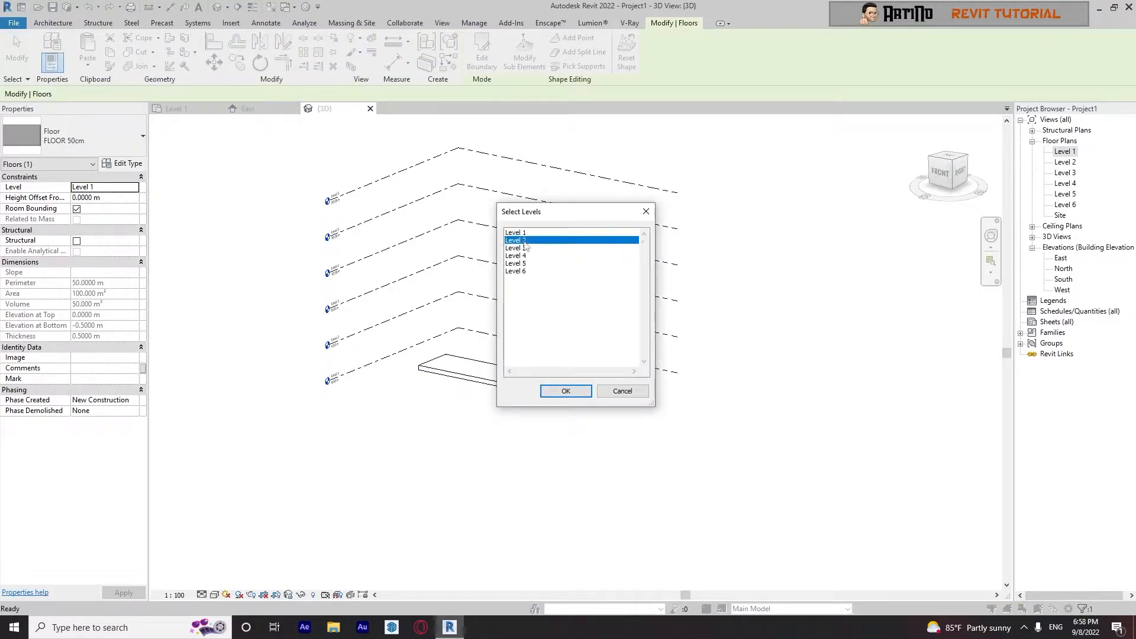
{"action": "left_click", "coordinate": [528, 263], "text": "shift"}
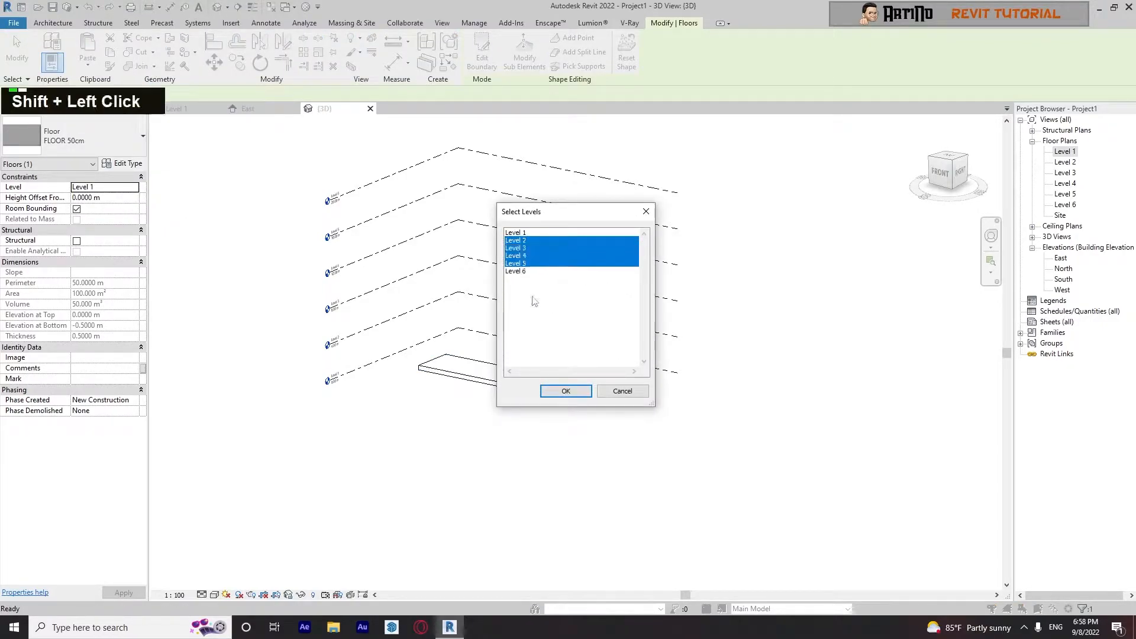
{"action": "left_click", "coordinate": [566, 391]}
{"action": "left_click", "coordinate": [515, 474]}
{"action": "middle_click_drag", "start_coordinate": [514, 473], "coordinate": [590, 390], "text": "shift"}
{"action": "middle_click_drag", "start_coordinate": [601, 459], "coordinate": [471, 492], "text": "shift"}
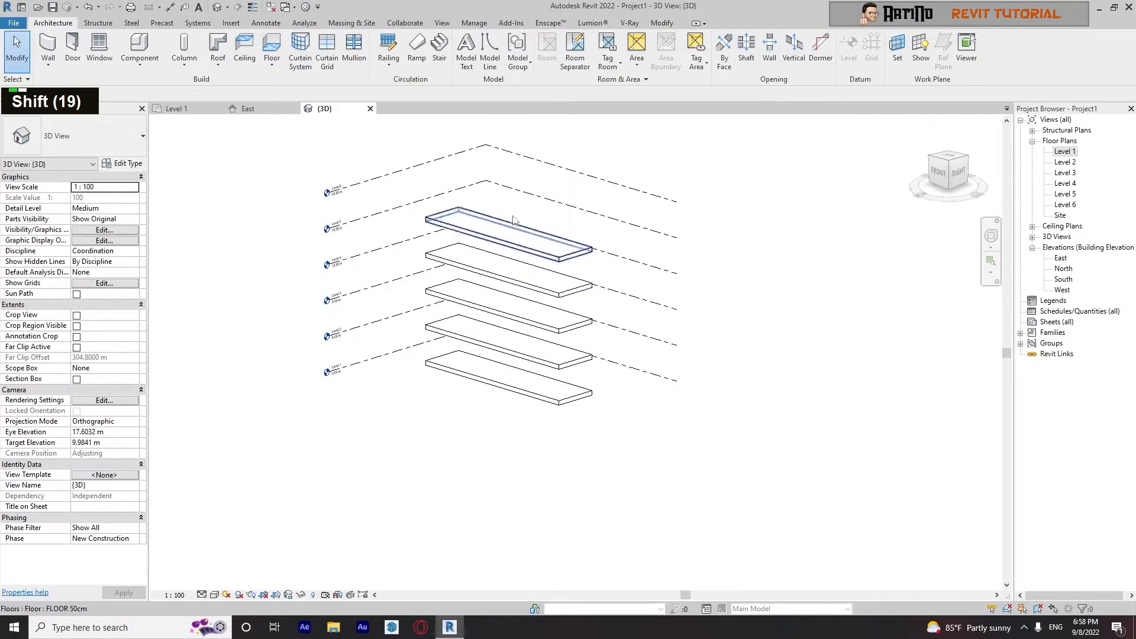
{"action": "left_click", "coordinate": [483, 243]}
{"action": "left_click", "coordinate": [443, 426]}
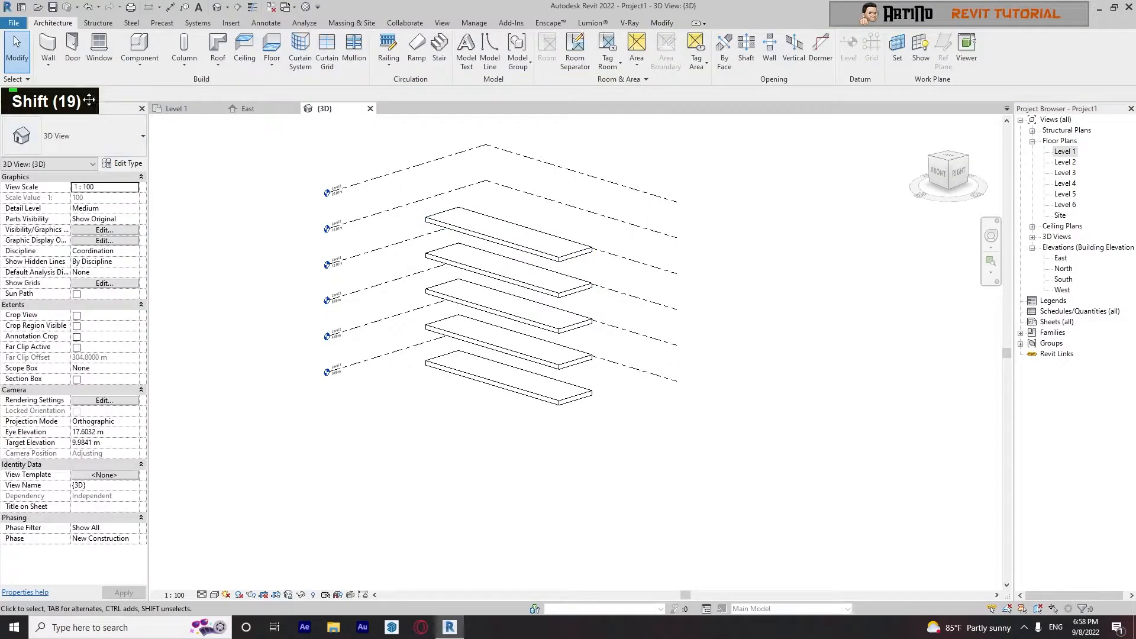
Step: Paste the copied floor slab aligned to Level 6
{"action": "left_click", "coordinate": [662, 23]}
{"action": "left_click", "coordinate": [87, 64]}
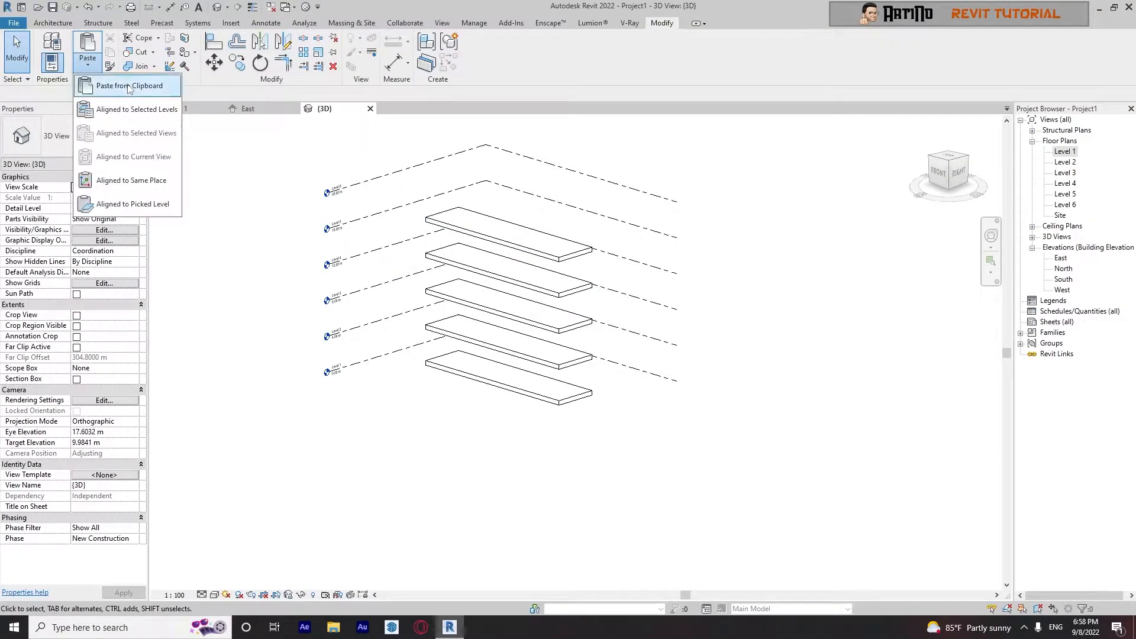
{"action": "left_click", "coordinate": [135, 109]}
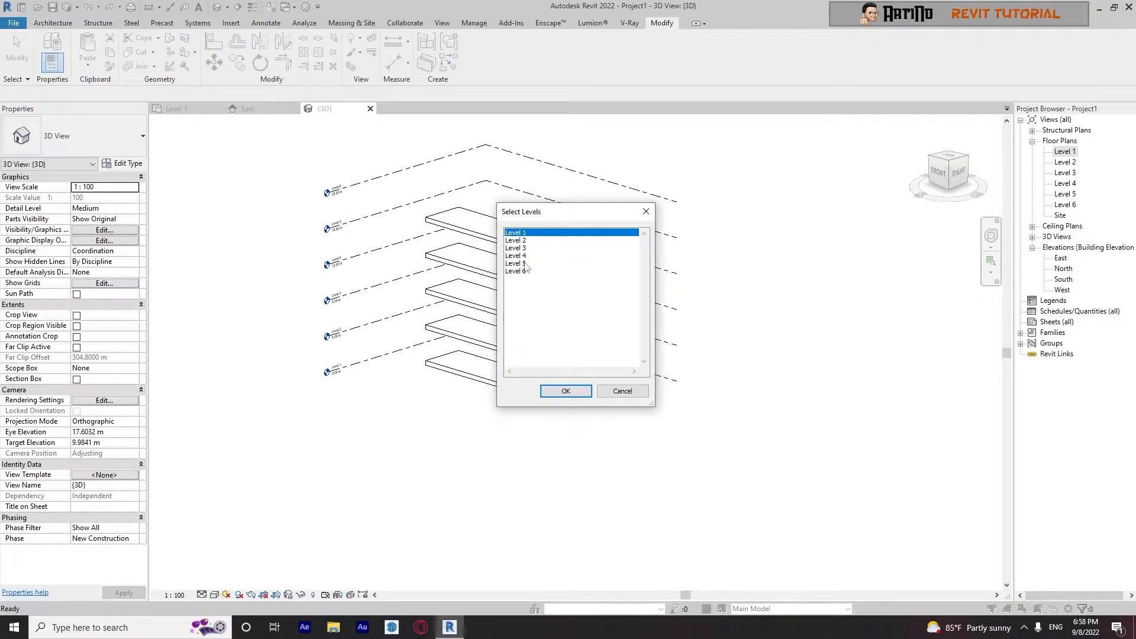
{"action": "double_click", "coordinate": [515, 271]}
{"action": "double_click", "coordinate": [565, 391]}
{"action": "middle_click_drag", "start_coordinate": [405, 444], "coordinate": [740, 284], "text": "shift"}
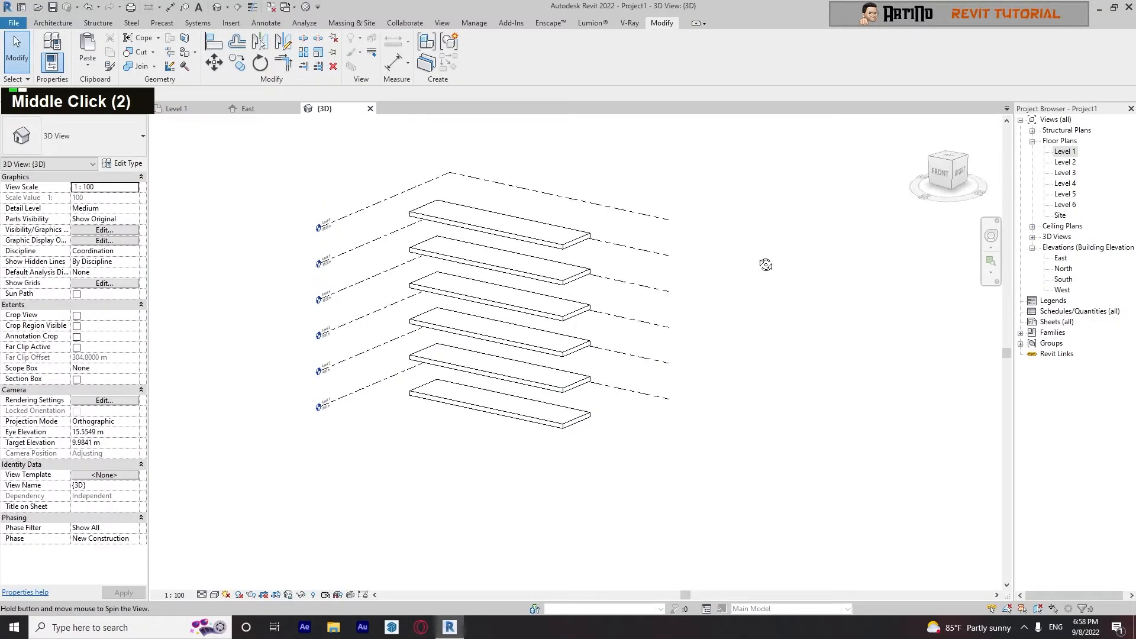
Step: Open the Level 1 floor plan and start an in-place mass named Mass 1
{"action": "double_click", "coordinate": [1069, 153]}
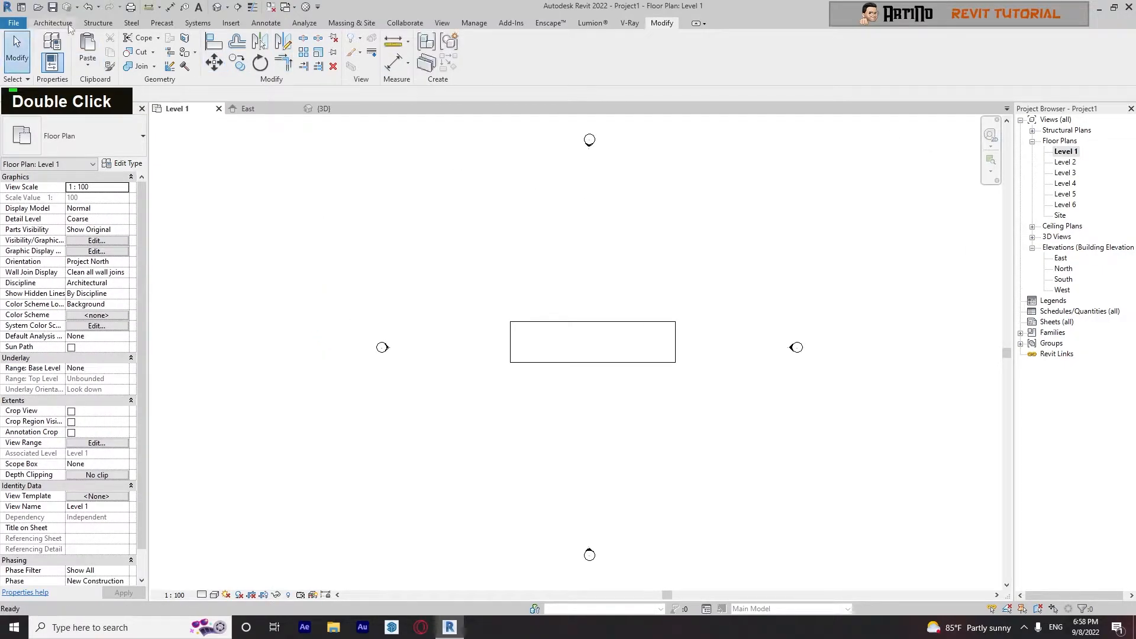
{"action": "left_click", "coordinate": [343, 25]}
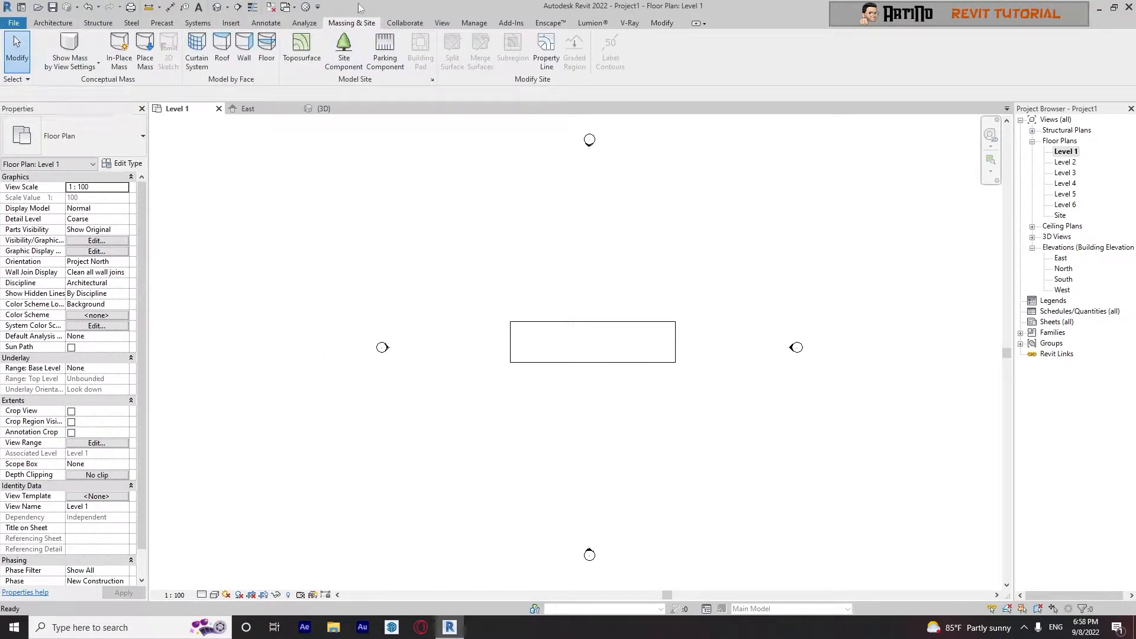
{"action": "left_click", "coordinate": [107, 49]}
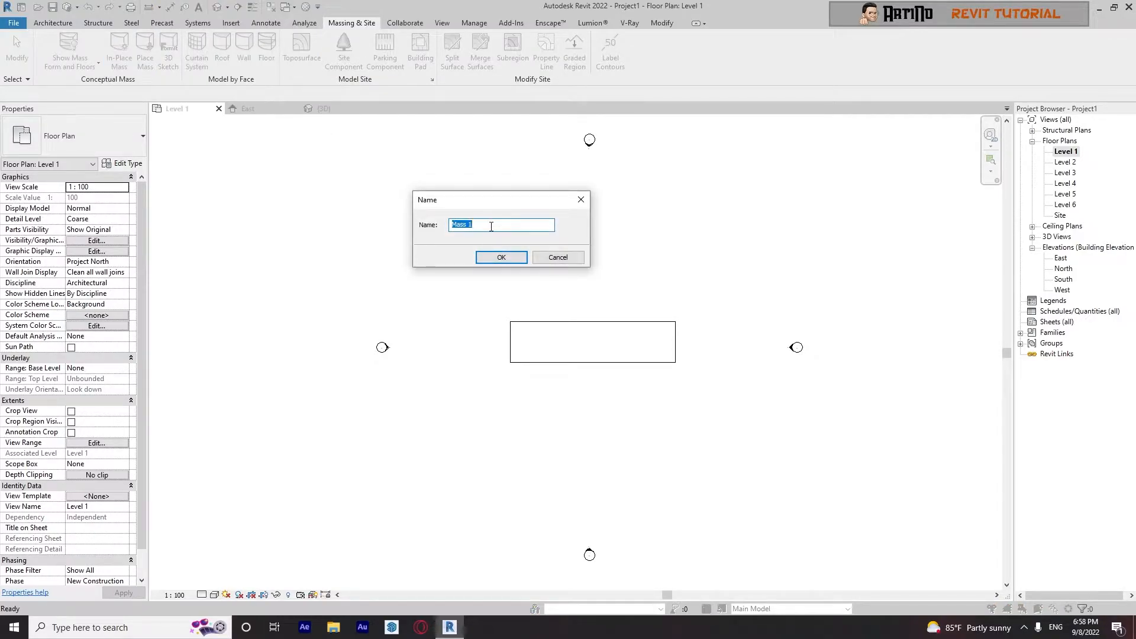
{"action": "left_click", "coordinate": [484, 256]}
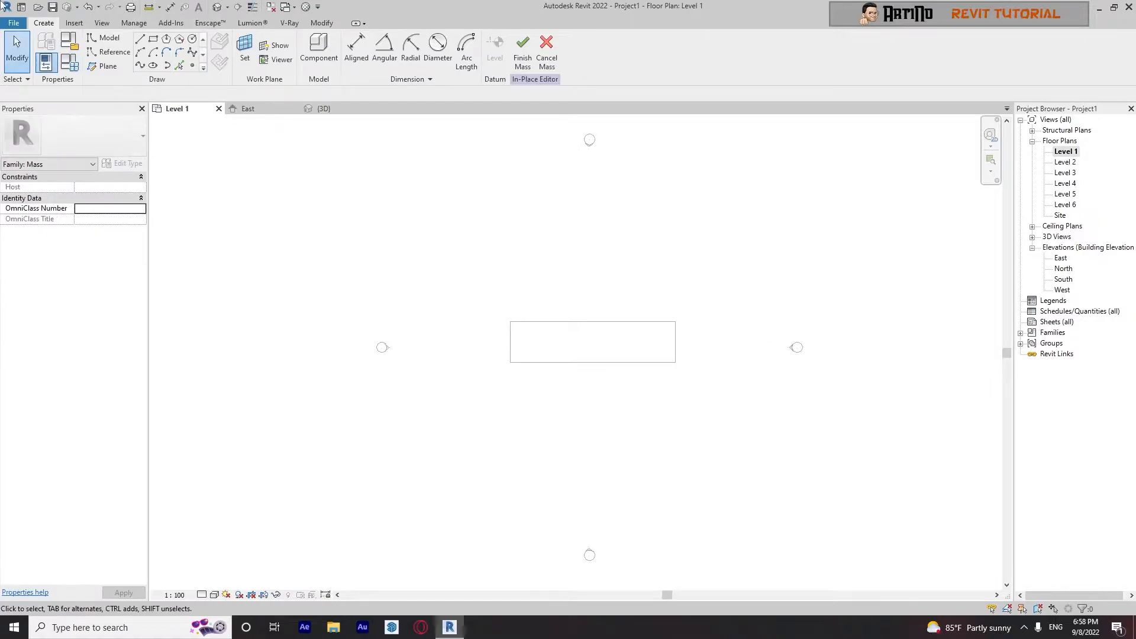
{"action": "left_click", "coordinate": [152, 40]}
{"action": "scroll", "coordinate": [532, 335], "scroll_direction": "up", "scroll_amount": 8}
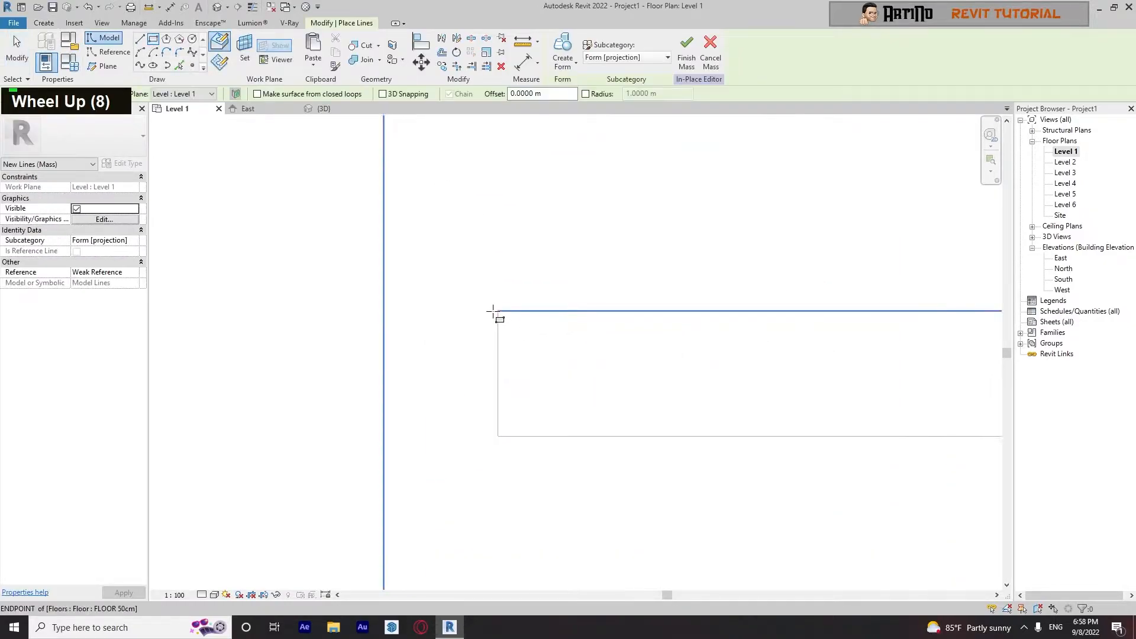
{"action": "left_click", "coordinate": [492, 306]}
{"action": "middle_click", "coordinate": [418, 307]}
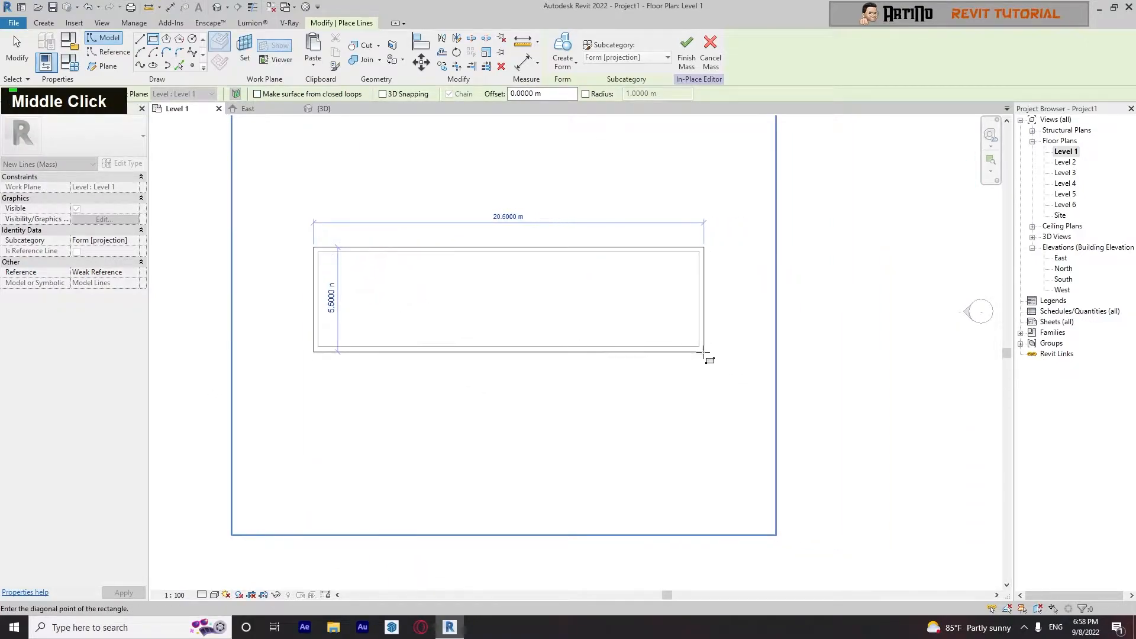
{"action": "key", "text": "Escape"}
Step: Create the mass outline by picking all four floor slab edges with a 0.5 m outward offset
{"action": "left_click", "coordinate": [179, 65]}
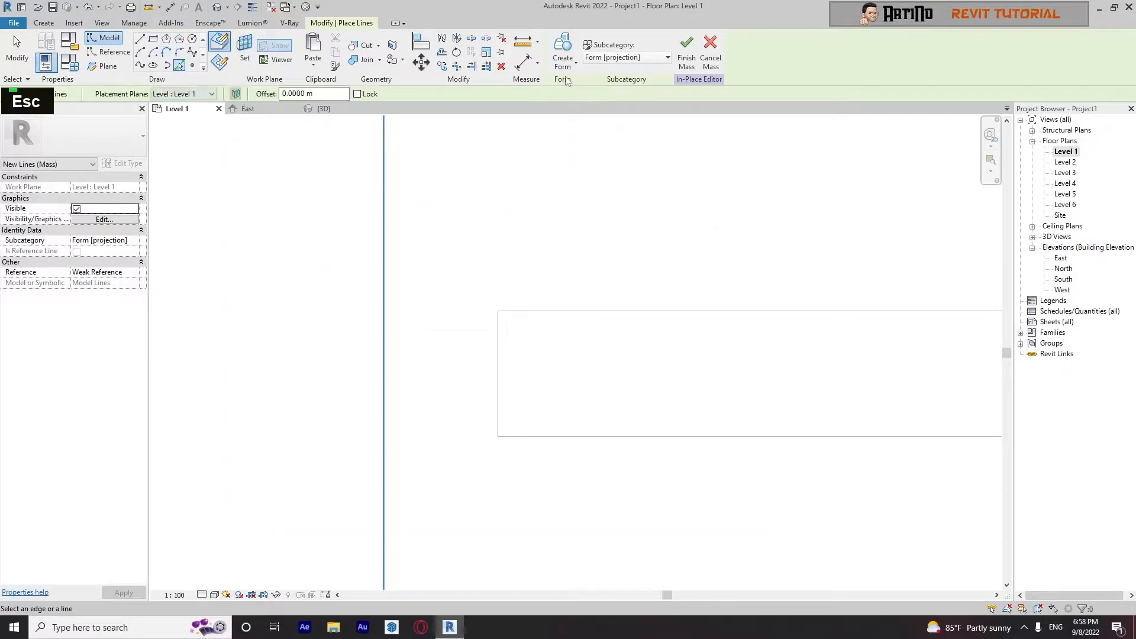
{"action": "double_click", "coordinate": [323, 94]}
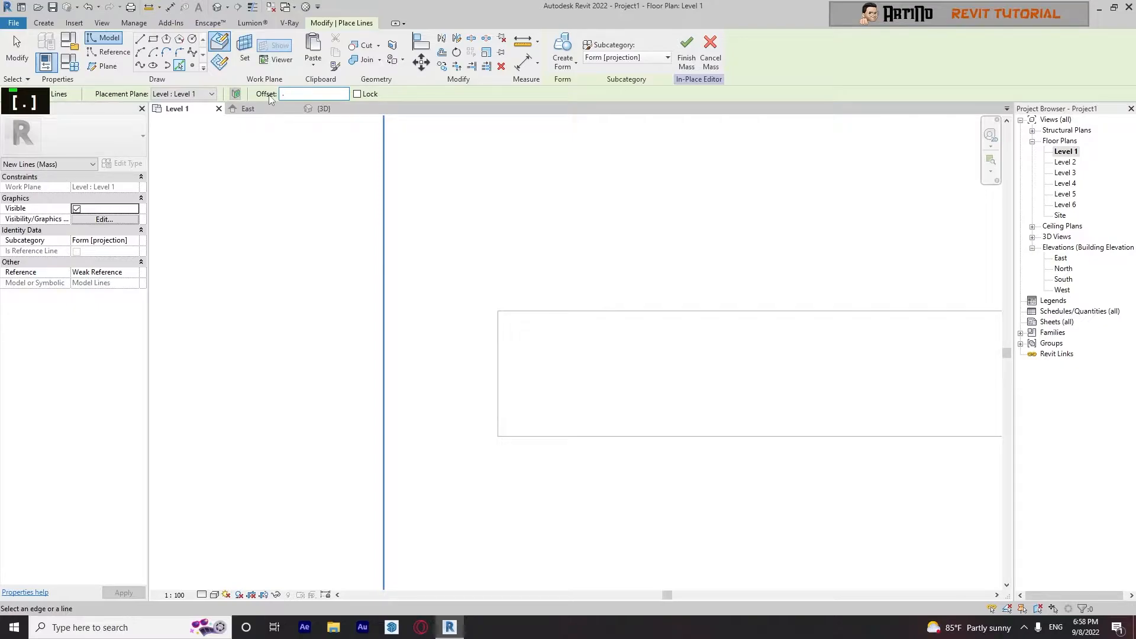
{"action": "left_click", "coordinate": [495, 355]}
{"action": "left_click", "coordinate": [529, 310]}
{"action": "middle_click_drag", "start_coordinate": [801, 396], "coordinate": [623, 390]}
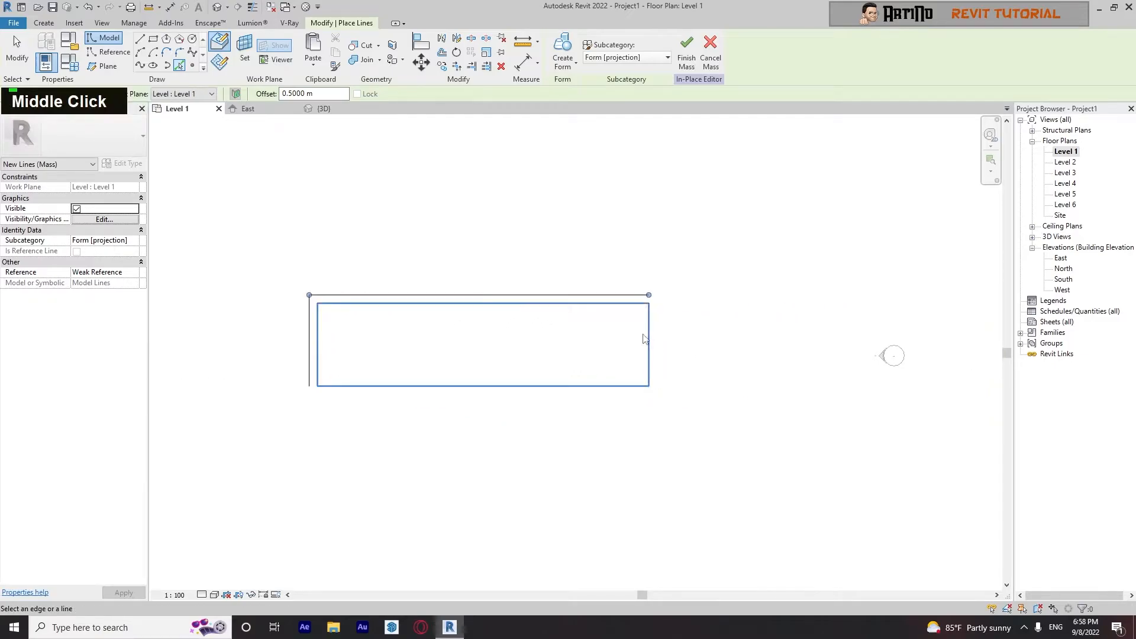
{"action": "left_click", "coordinate": [553, 388]}
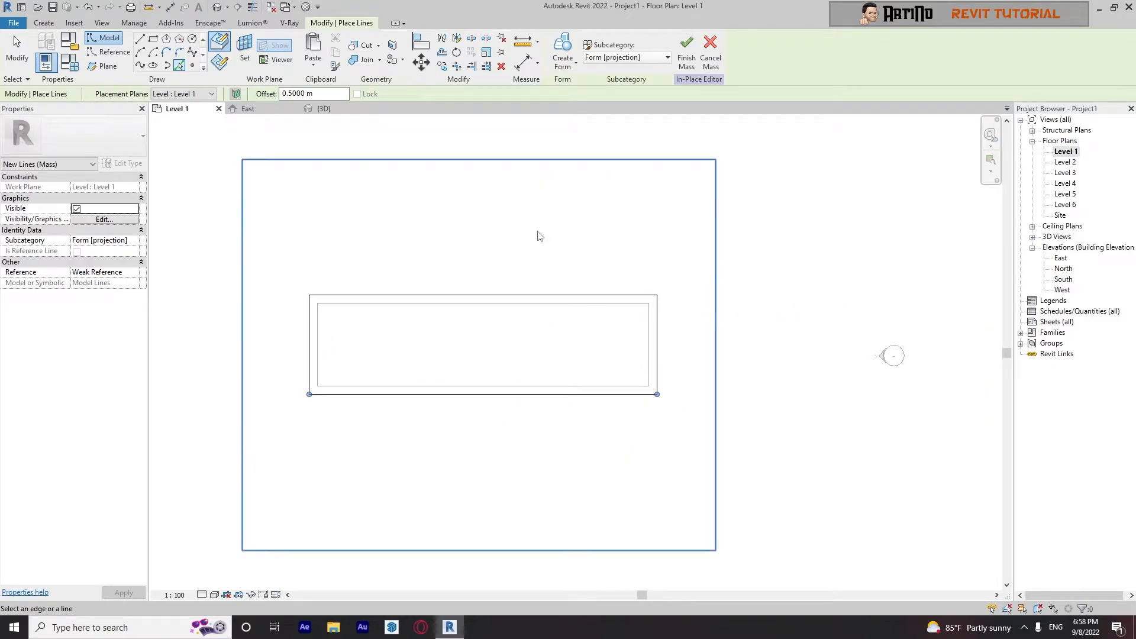
{"action": "key", "text": "Escape"}
{"action": "key", "text": "Escape"}
{"action": "key", "text": "Escape"}
Step: In the default 3D view, create a solid form from the mass outline and raise its top face to Level 6
{"action": "scroll", "coordinate": [328, 340], "scroll_direction": "down", "scroll_amount": 5}
{"action": "scroll", "coordinate": [441, 151], "scroll_direction": "up", "scroll_amount": 3}
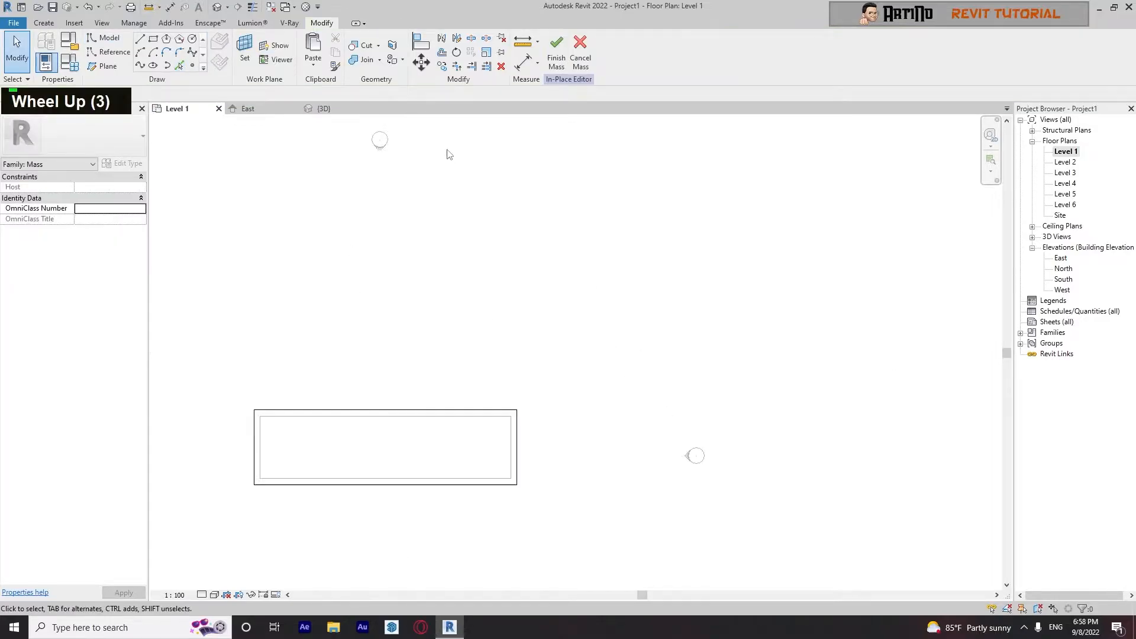
{"action": "middle_click_drag", "start_coordinate": [499, 246], "coordinate": [549, 153]}
{"action": "left_click", "coordinate": [218, 7]}
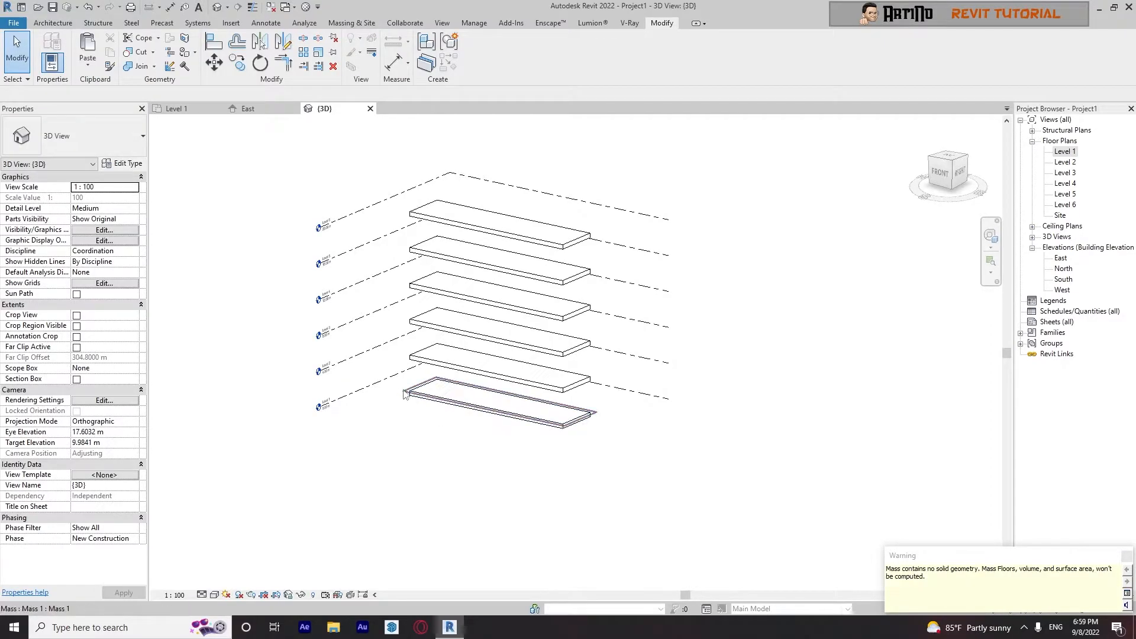
{"action": "left_click", "coordinate": [479, 57]}
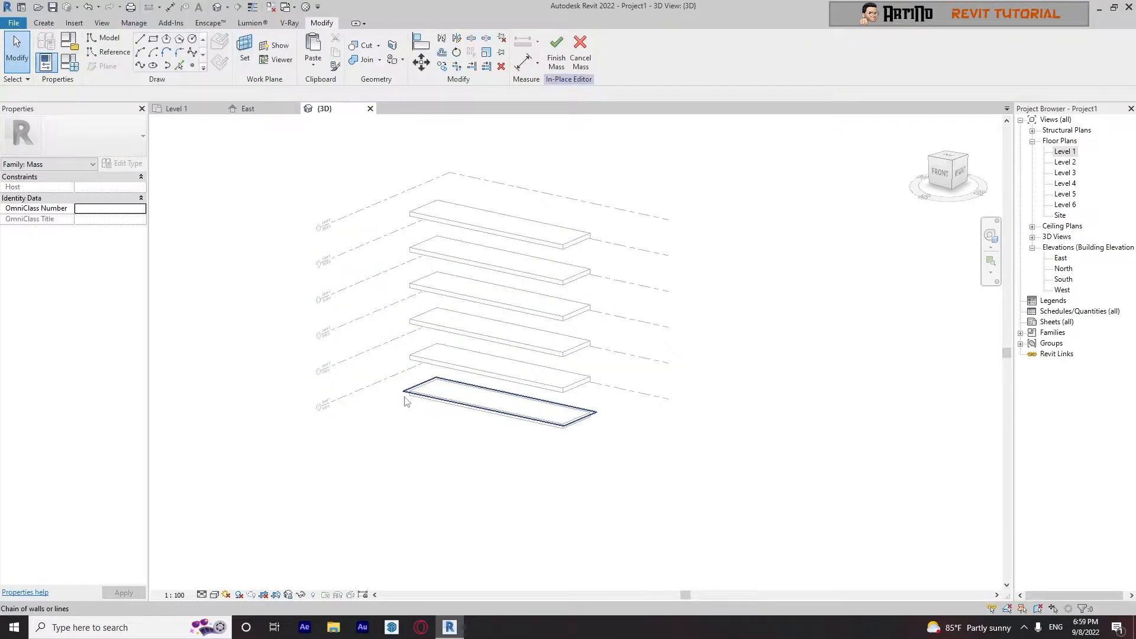
{"action": "left_click", "coordinate": [562, 60]}
{"action": "double_click", "coordinate": [579, 84]}
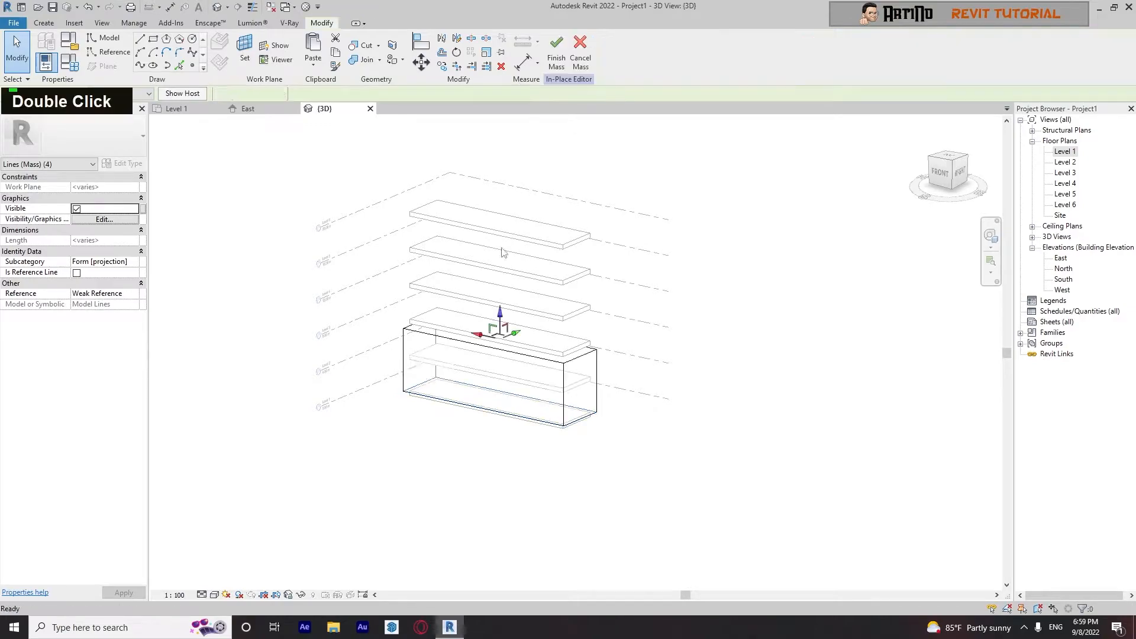
{"action": "left_click_drag", "start_coordinate": [500, 280], "coordinate": [491, 199]}
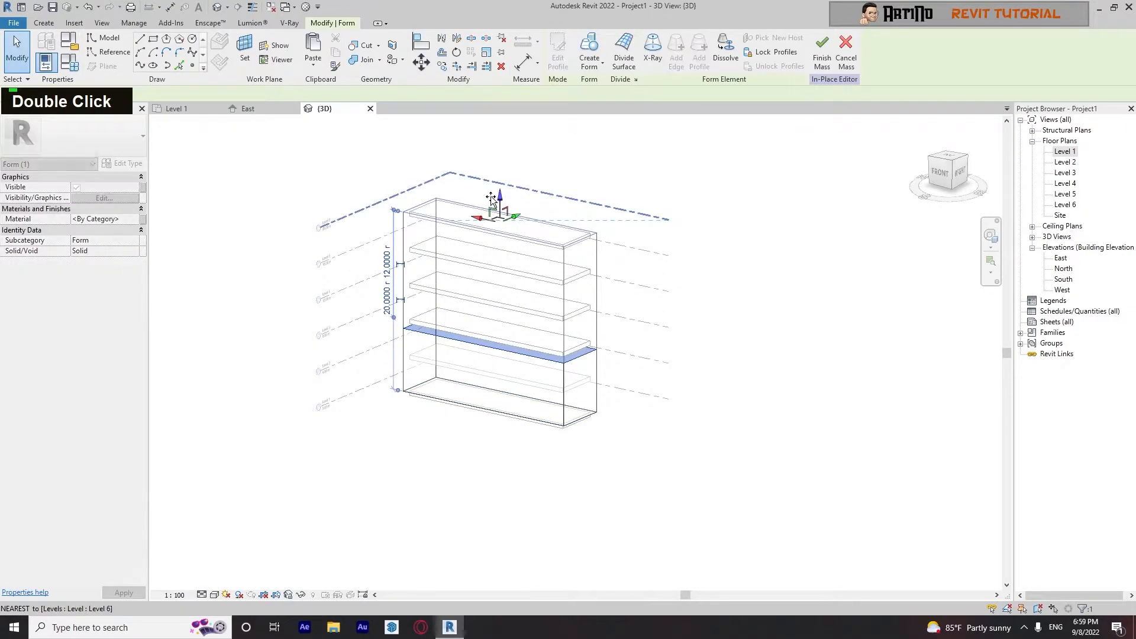
Step: Lower the bottom face of the mass to the underside of the lowest slab, giving a 20.5 m overall height
{"action": "mouse_move", "coordinate": [446, 426]}
{"action": "middle_mouse_down", "text": "shift"}
{"action": "mouse_move", "coordinate": [484, 375]}
{"action": "mouse_move", "coordinate": [431, 412]}
{"action": "middle_mouse_up", "text": "shift"}
{"action": "left_click", "coordinate": [429, 409]}
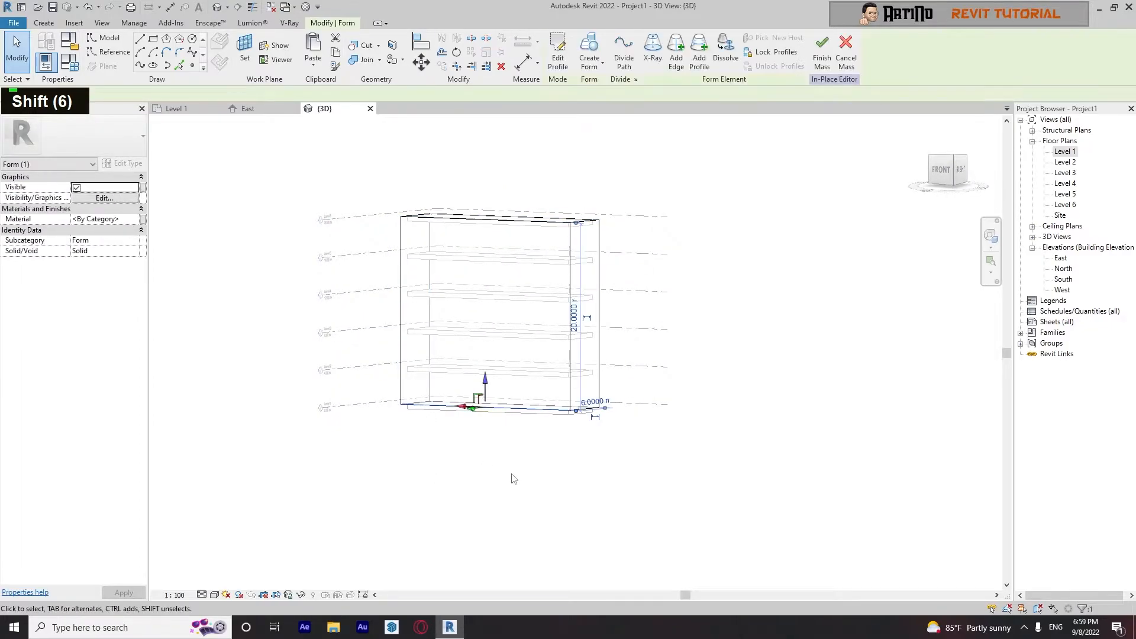
{"action": "left_click", "coordinate": [524, 495]}
{"action": "middle_click_drag", "start_coordinate": [525, 494], "coordinate": [482, 393], "text": "shift"}
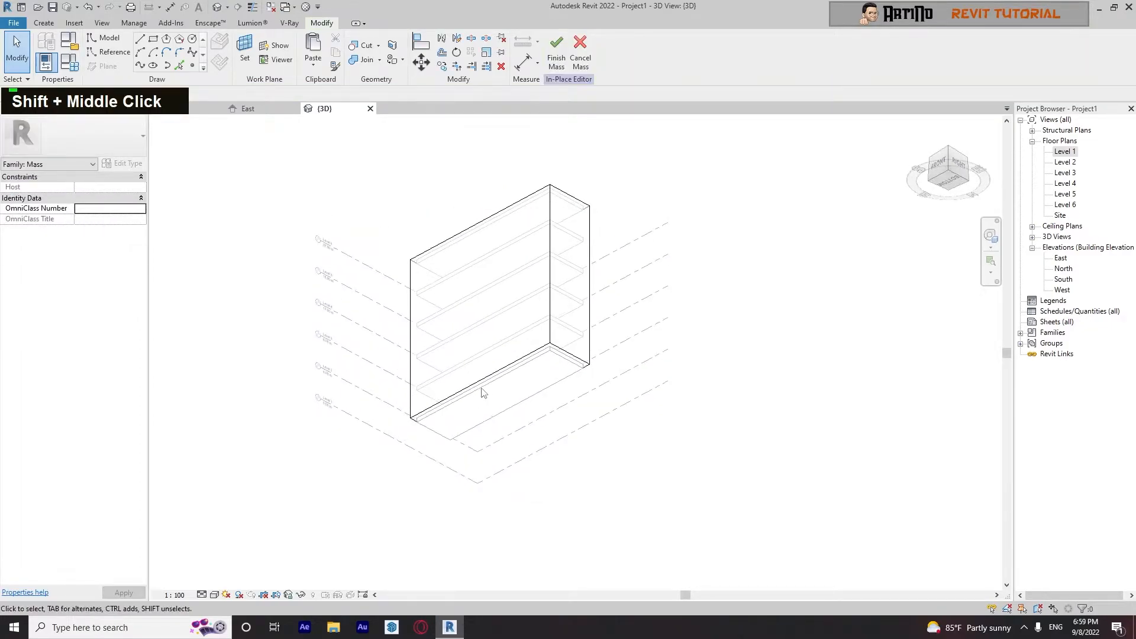
{"action": "scroll", "coordinate": [488, 379], "scroll_direction": "up", "scroll_amount": 4}
{"action": "key", "text": "Tab"}
{"action": "key", "text": "Tab"}
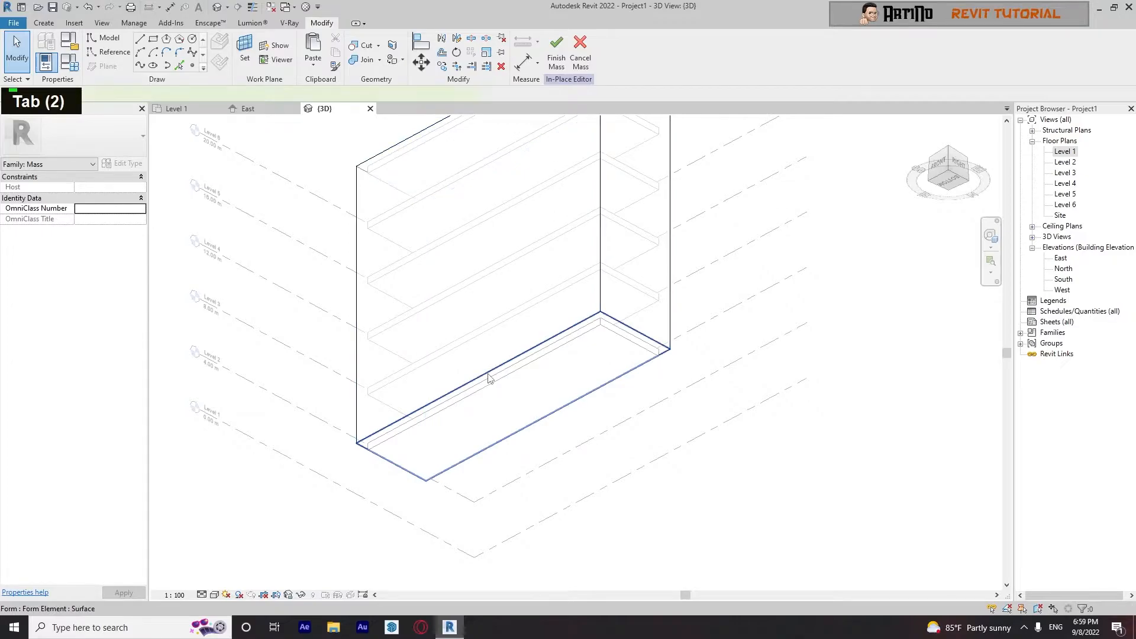
{"action": "left_click", "coordinate": [488, 379]}
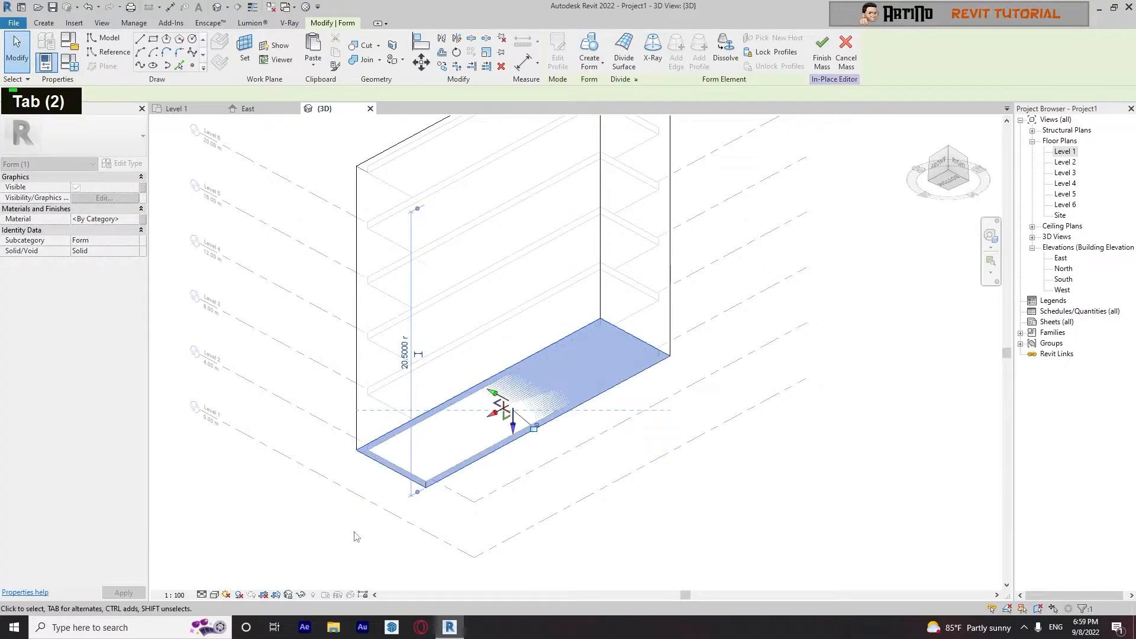
{"action": "left_click", "coordinate": [357, 536]}
Step: Finish the in-place mass
{"action": "scroll", "coordinate": [356, 535], "scroll_direction": "down", "scroll_amount": 7}
{"action": "middle_click_drag", "start_coordinate": [361, 274], "coordinate": [578, 163], "text": "shift"}
{"action": "scroll", "coordinate": [464, 358], "scroll_direction": "up", "scroll_amount": 5}
{"action": "scroll", "coordinate": [448, 347], "scroll_direction": "down", "scroll_amount": 6}
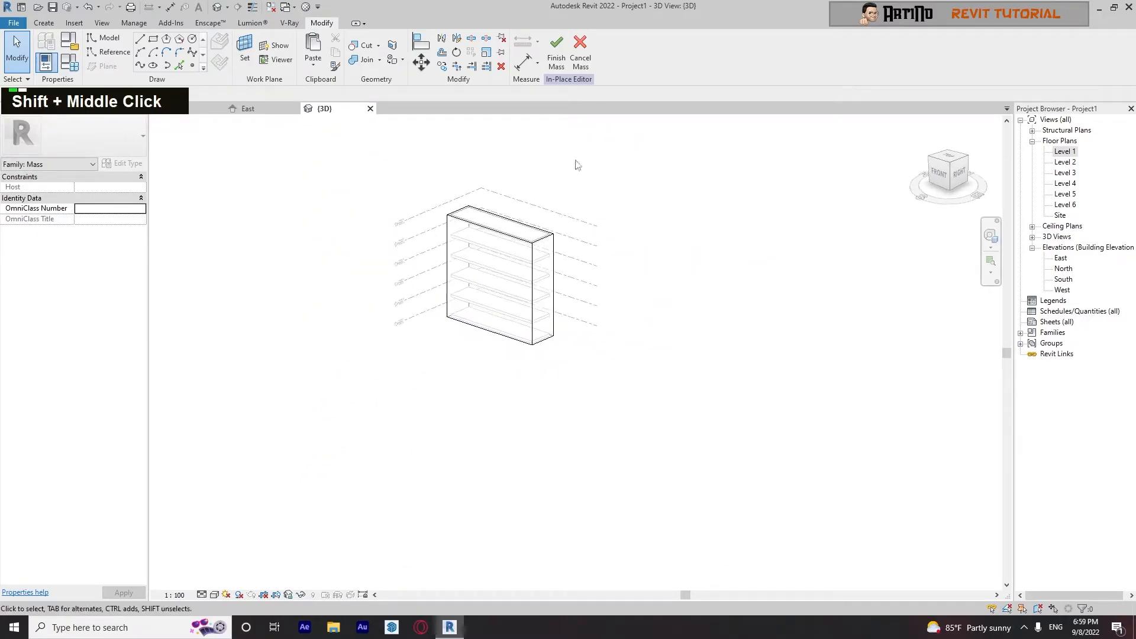
{"action": "left_click", "coordinate": [555, 52]}
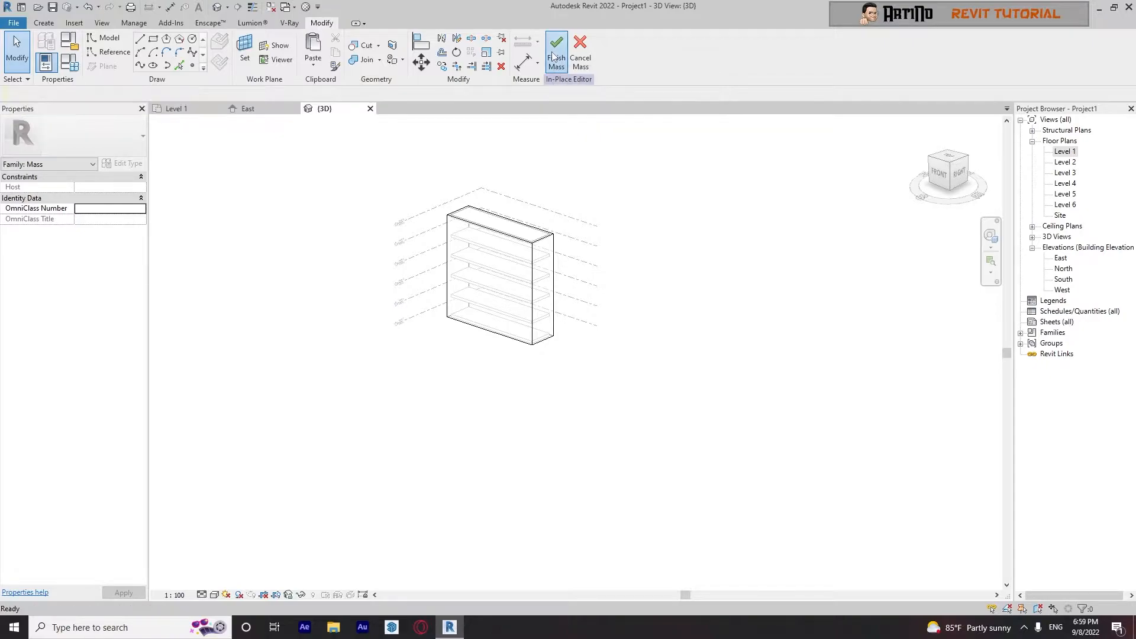
Step: Reopen the mass for editing and, facing its front, draw a guide line across the front face between its side midpoints
{"action": "middle_click_drag", "start_coordinate": [469, 264], "coordinate": [592, 166], "text": "shift"}
{"action": "double_click", "coordinate": [485, 279]}
{"action": "scroll", "coordinate": [473, 272], "scroll_direction": "up", "scroll_amount": 5}
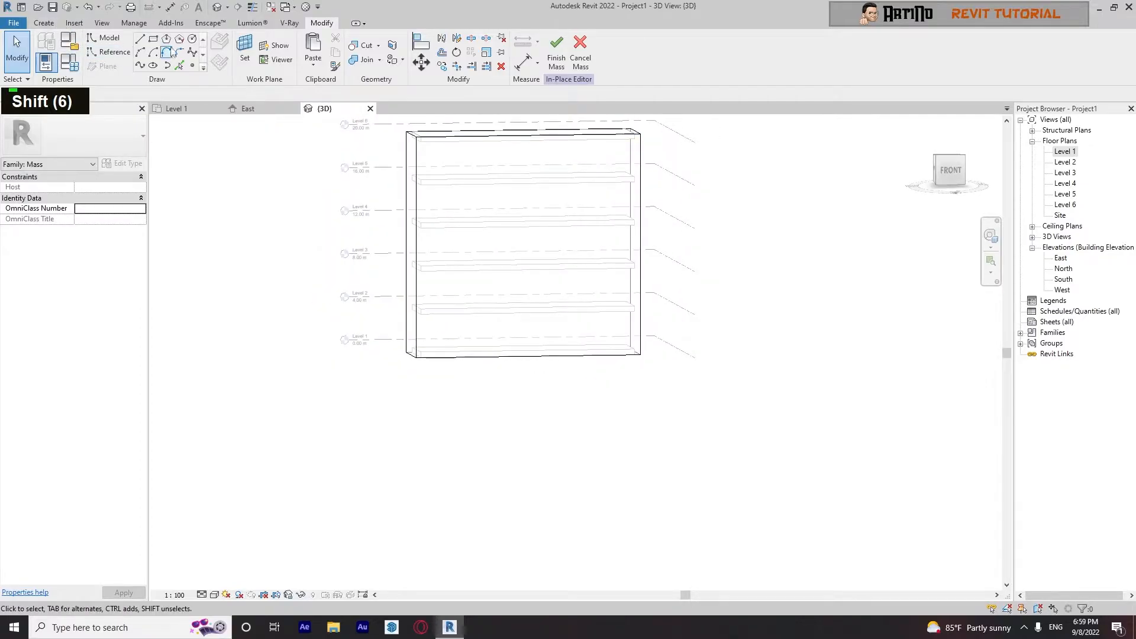
{"action": "left_click", "coordinate": [192, 39]}
{"action": "left_click", "coordinate": [948, 170]}
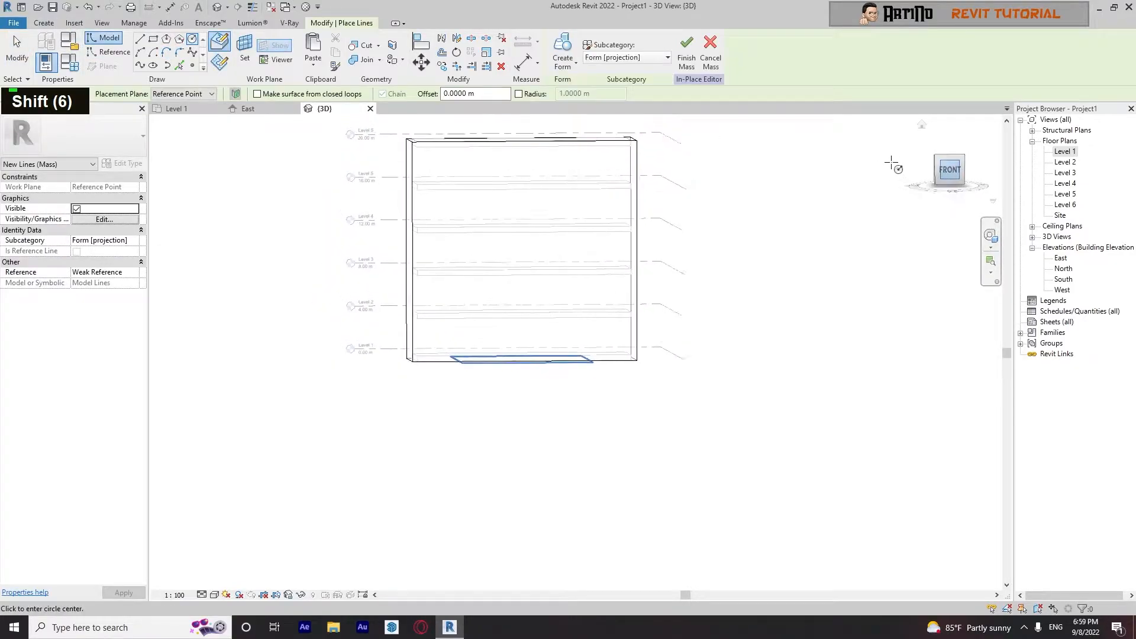
{"action": "scroll", "coordinate": [601, 342], "scroll_direction": "up", "scroll_amount": 3}
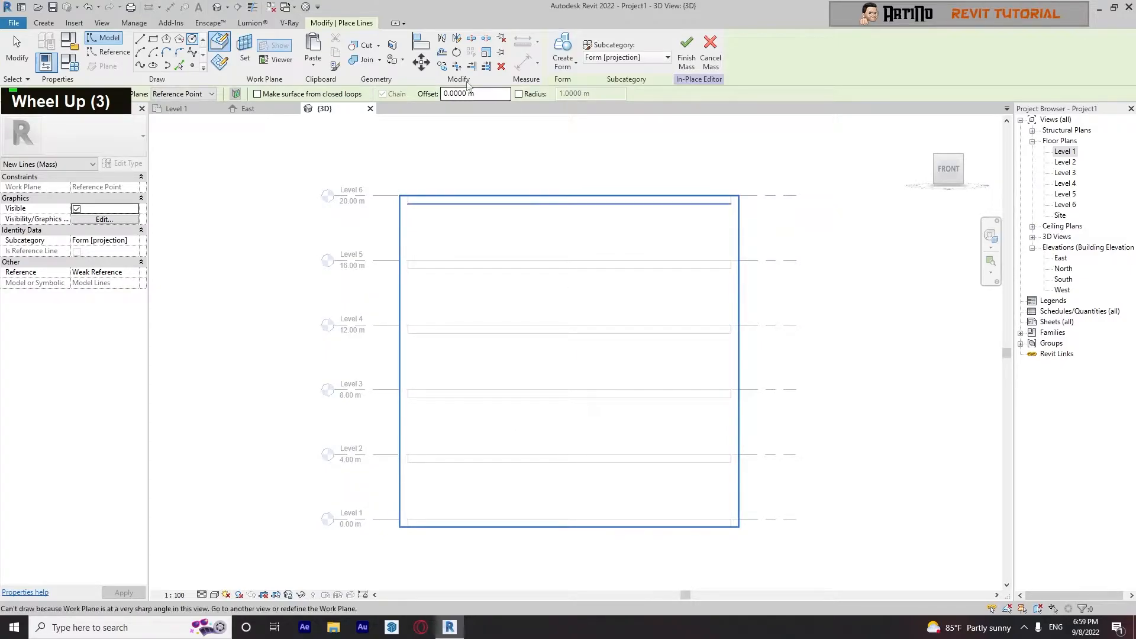
{"action": "left_click", "coordinate": [142, 41]}
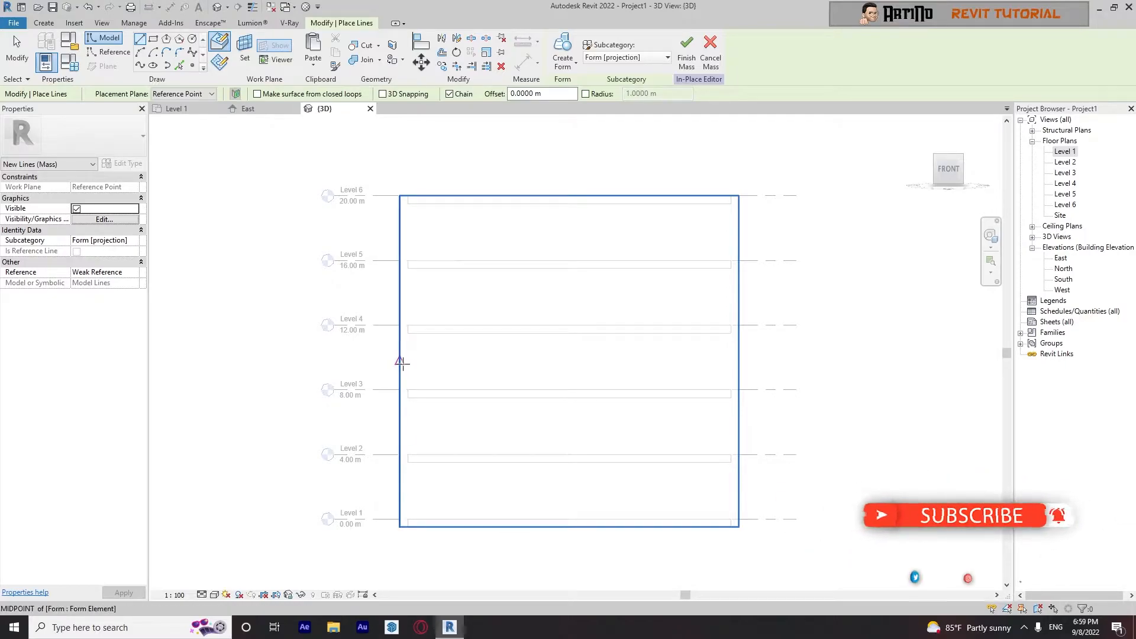
{"action": "left_click", "coordinate": [738, 360]}
{"action": "key", "text": "Escape"}
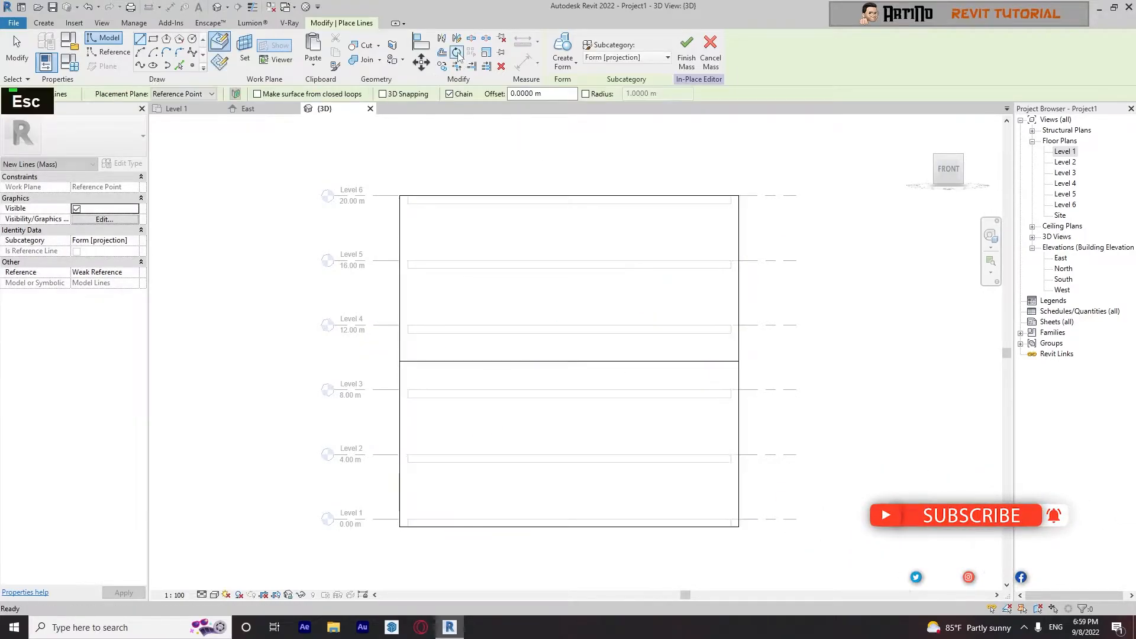
Step: Draw a circle of about 5.5 m radius centred on the guide line's midpoint, and delete the guide line
{"action": "left_click", "coordinate": [192, 38]}
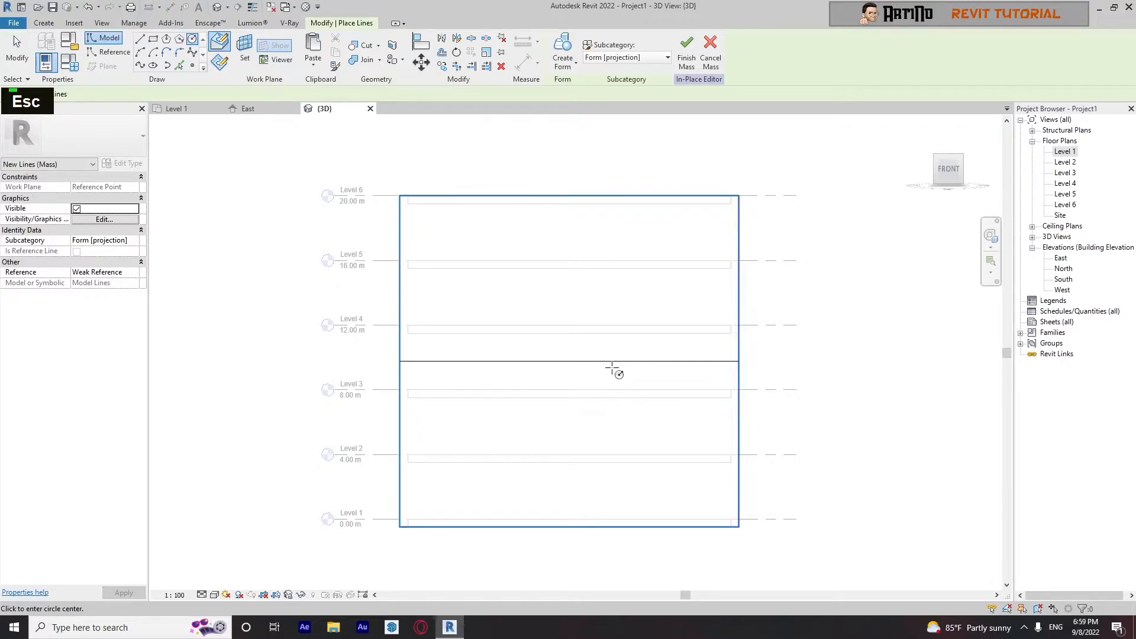
{"action": "left_click", "coordinate": [569, 361]}
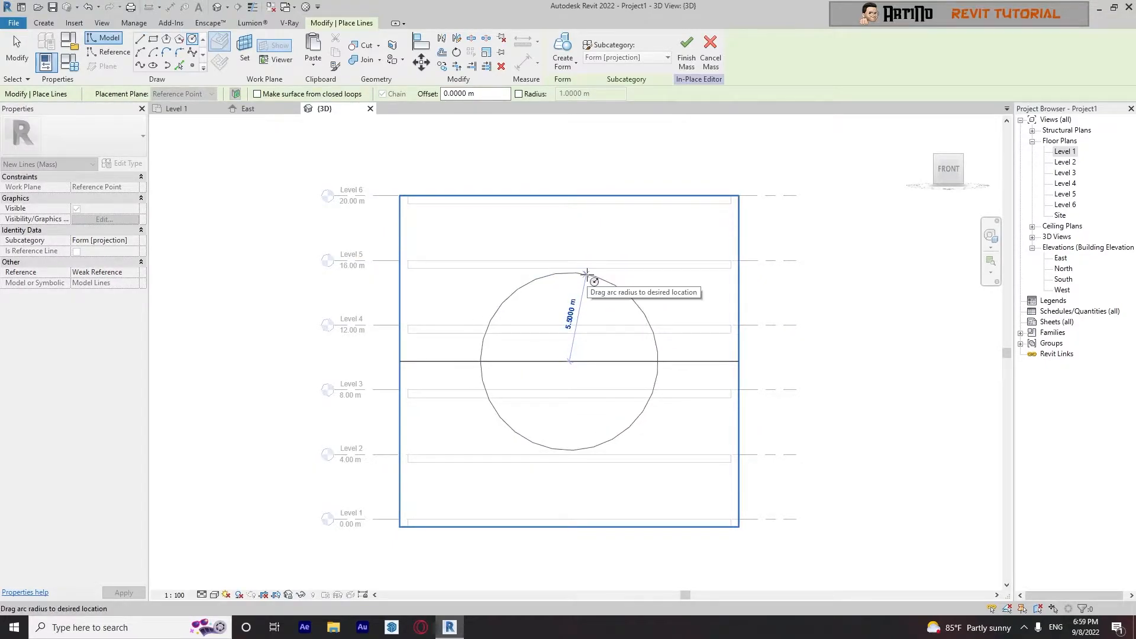
{"action": "left_click", "coordinate": [585, 274]}
{"action": "key", "text": "Escape"}
{"action": "key", "text": "Escape"}
{"action": "key", "text": "Escape"}
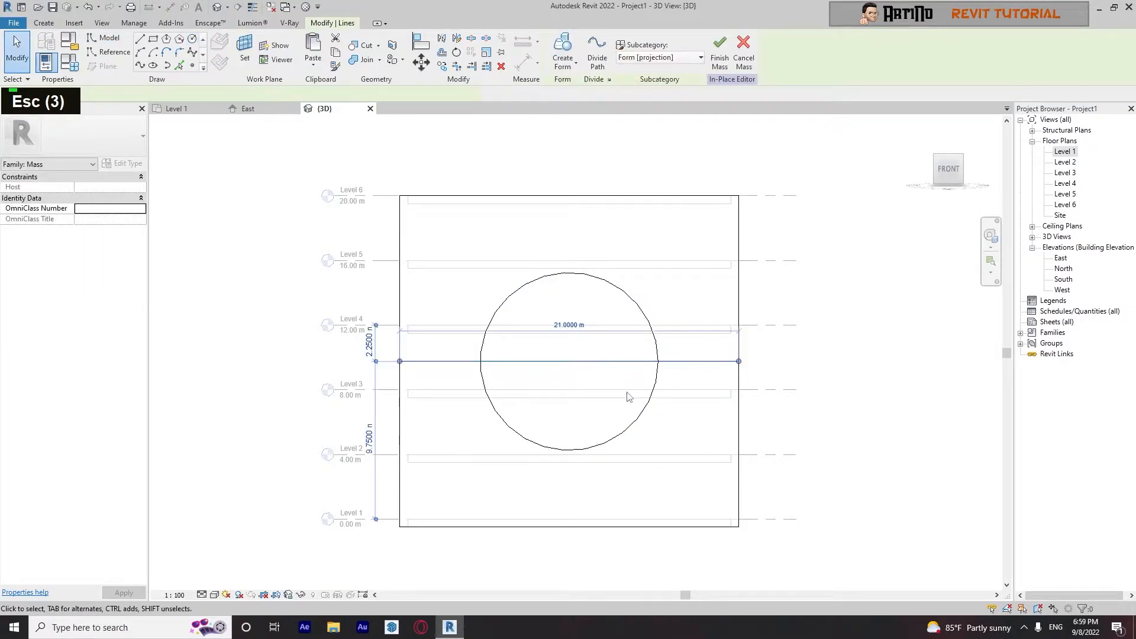
{"action": "key", "text": "Delete"}
Step: Create a cylindrical void form from the circle on the front face of the mass
{"action": "scroll", "coordinate": [690, 385], "scroll_direction": "down", "scroll_amount": 2}
{"action": "middle_click_drag", "start_coordinate": [689, 385], "coordinate": [583, 335], "text": "shift"}
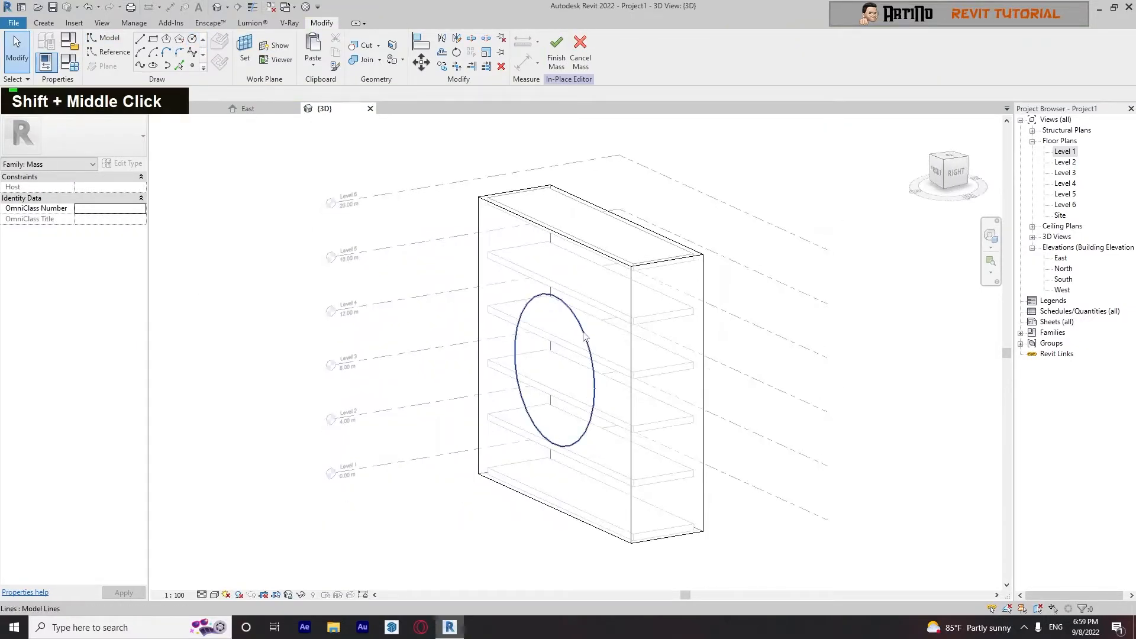
{"action": "left_click", "coordinate": [583, 334]}
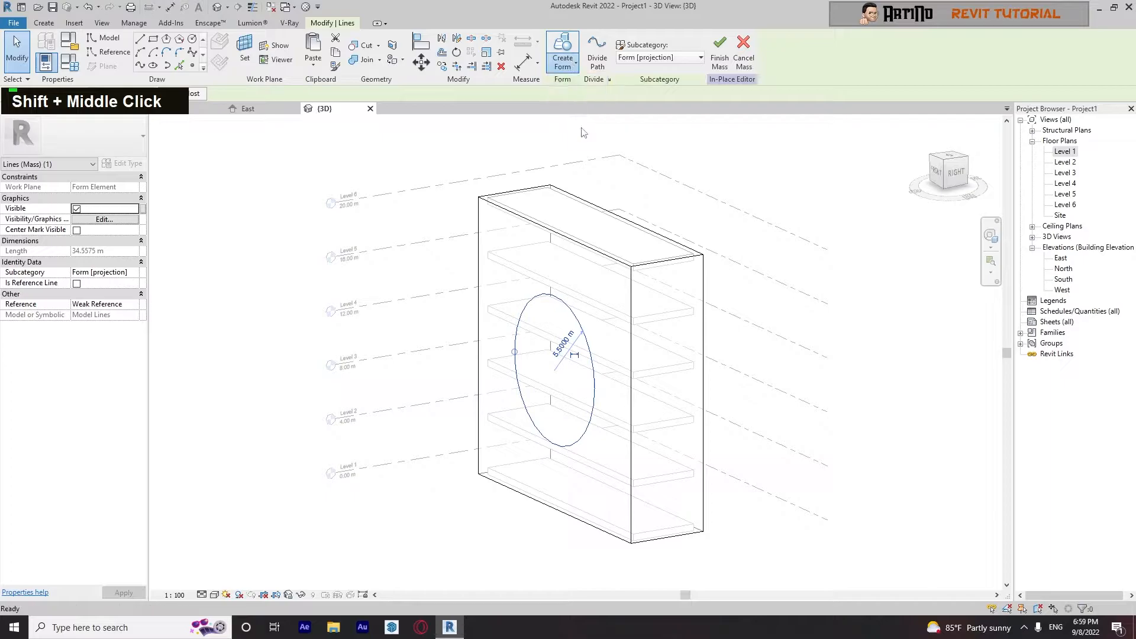
{"action": "left_click", "coordinate": [536, 566]}
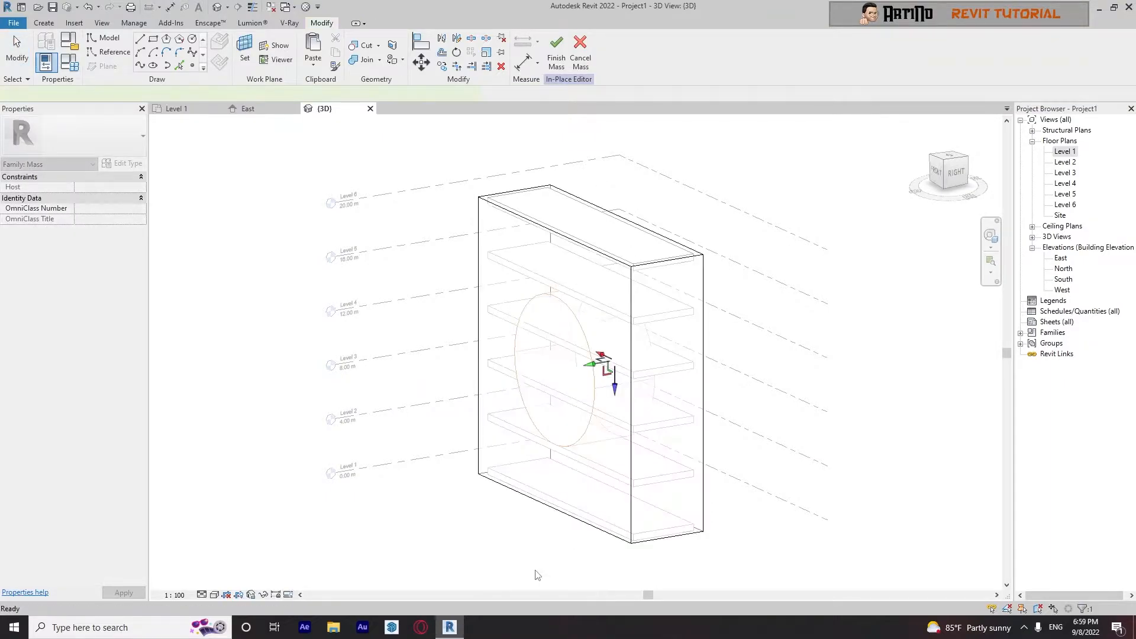
Step: Push the circular void's inner end through the rear face of the mass, to a depth of about 6 m
{"action": "left_click_drag", "start_coordinate": [592, 369], "coordinate": [609, 365]}
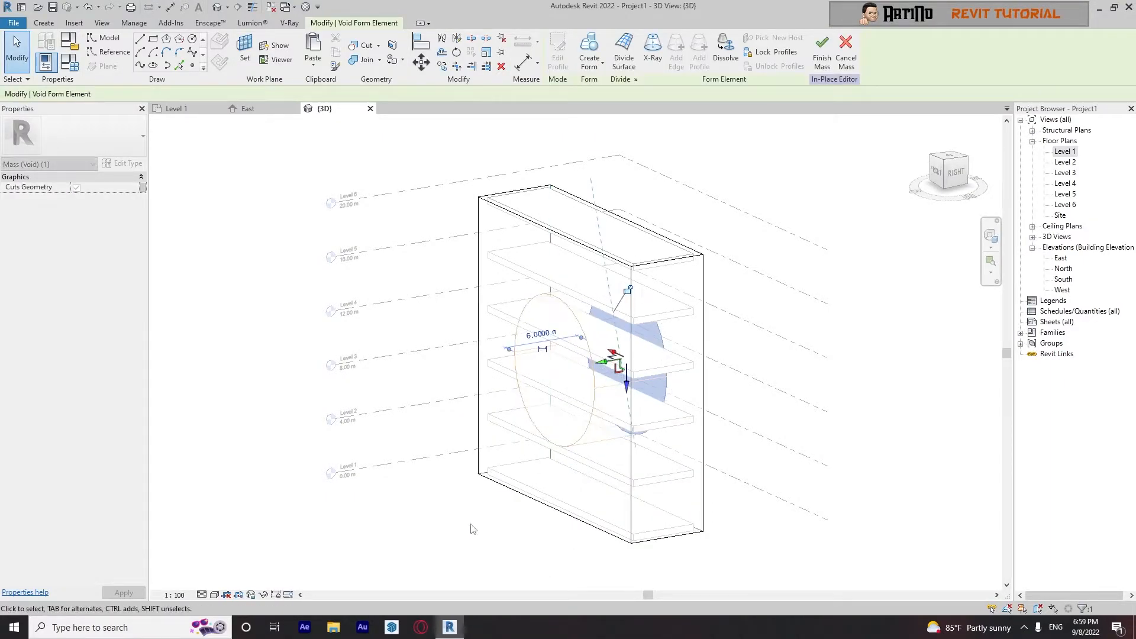
{"action": "left_click", "coordinate": [472, 530]}
{"action": "middle_click_drag", "start_coordinate": [781, 551], "coordinate": [567, 502], "text": "shift"}
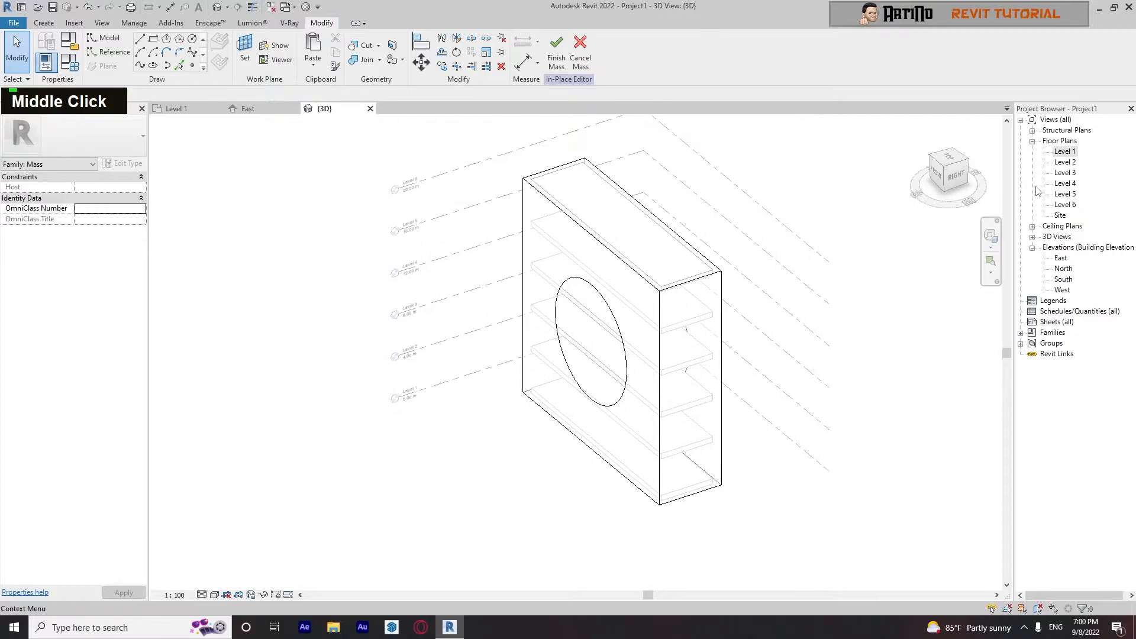
{"action": "double_click", "coordinate": [1063, 152]}
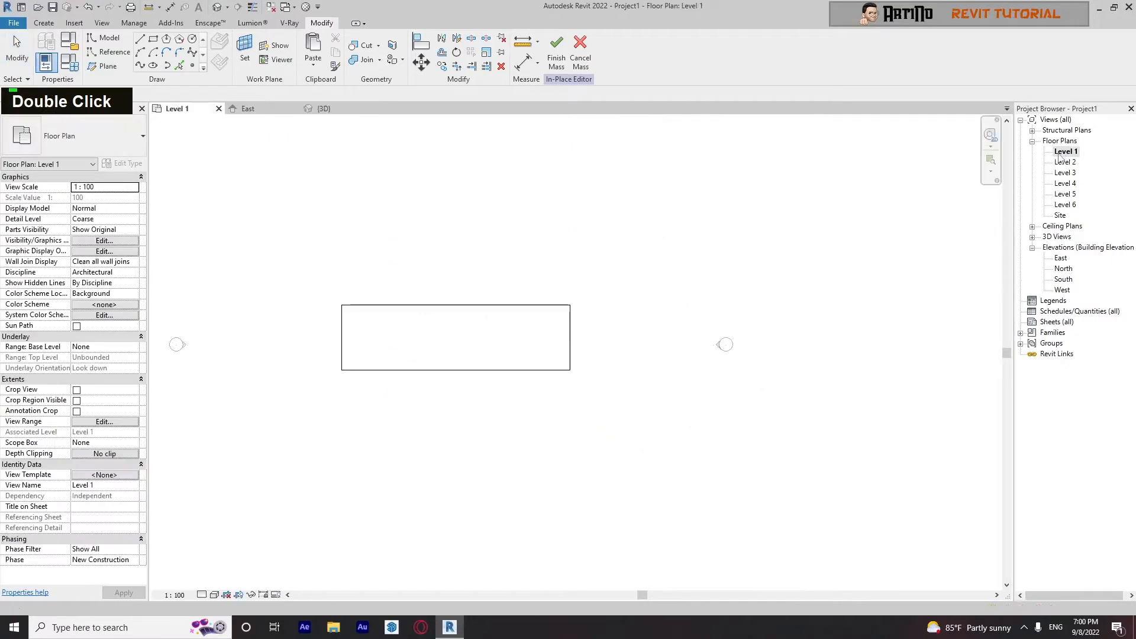
{"action": "left_click", "coordinate": [141, 39]}
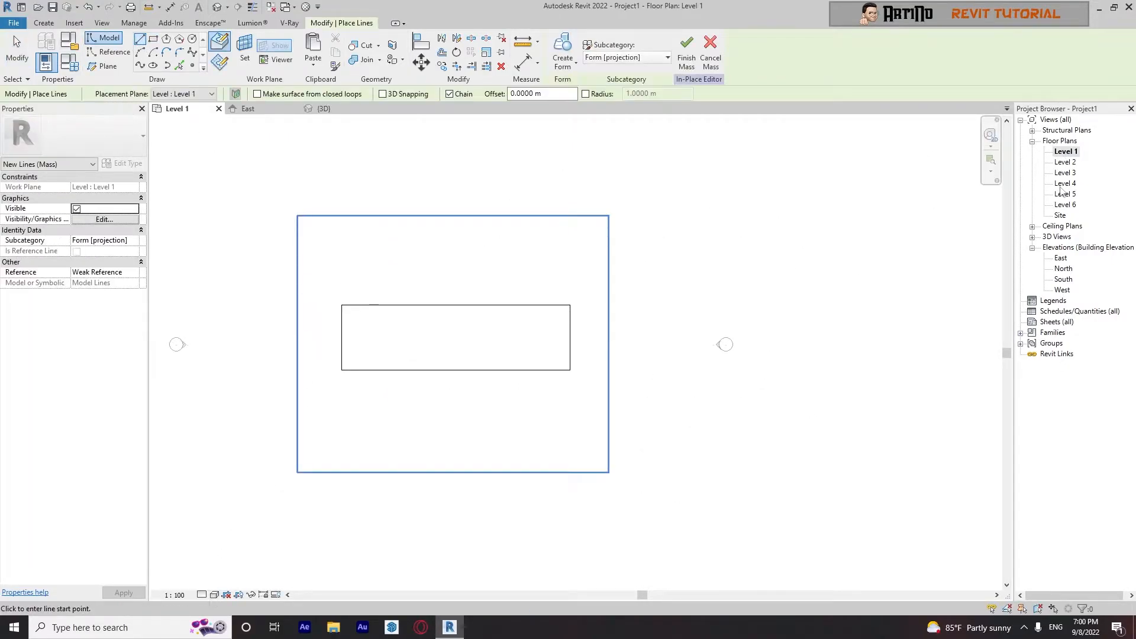
{"action": "left_click", "coordinate": [214, 595]}
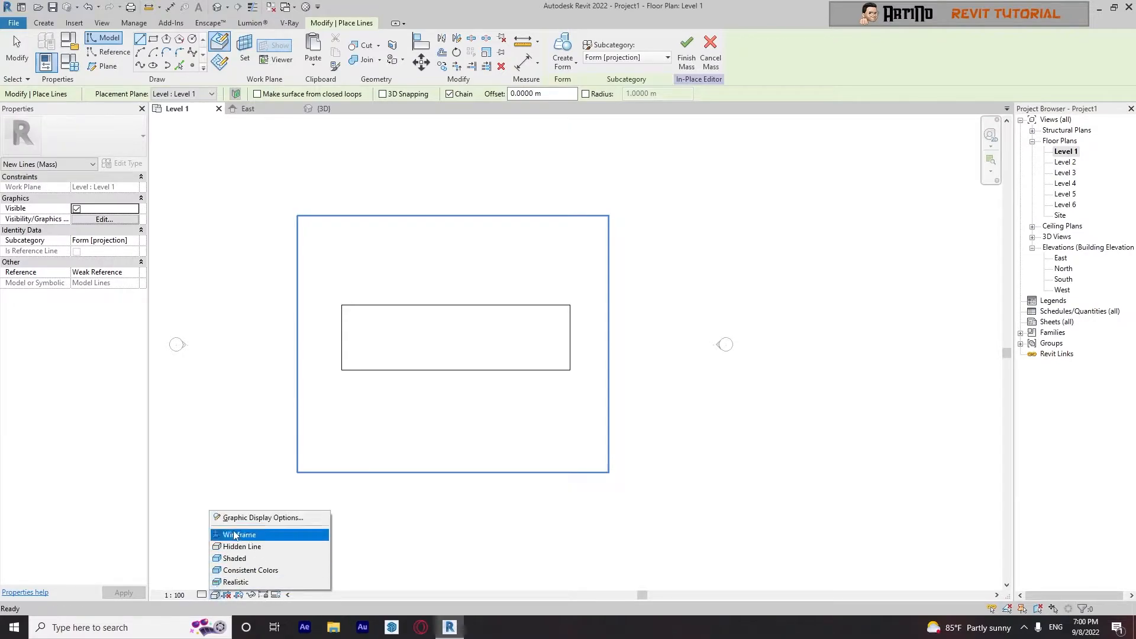
{"action": "scroll", "coordinate": [349, 275], "scroll_direction": "down", "scroll_amount": 2}
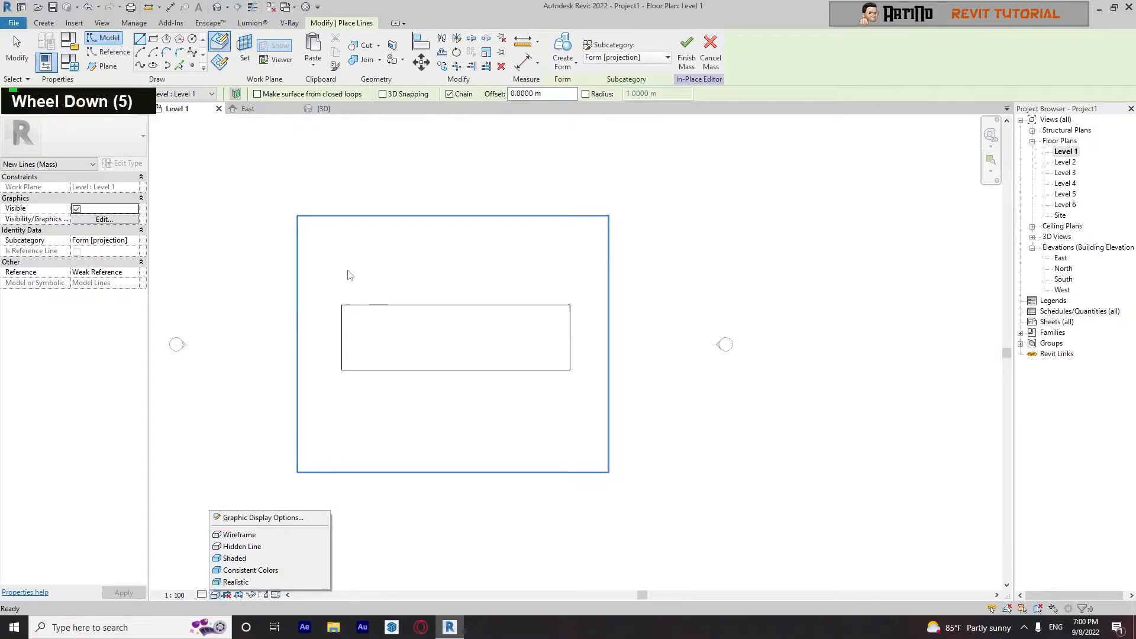
{"action": "key", "text": "Escape"}
{"action": "key", "text": "Escape"}
{"action": "key", "text": "Escape"}
{"action": "left_click", "coordinate": [214, 7]}
Step: Draw a shallow start-end-radius arc between the two bottom corners of the mass's front face
{"action": "middle_click_drag", "start_coordinate": [502, 484], "coordinate": [410, 401], "text": "shift"}
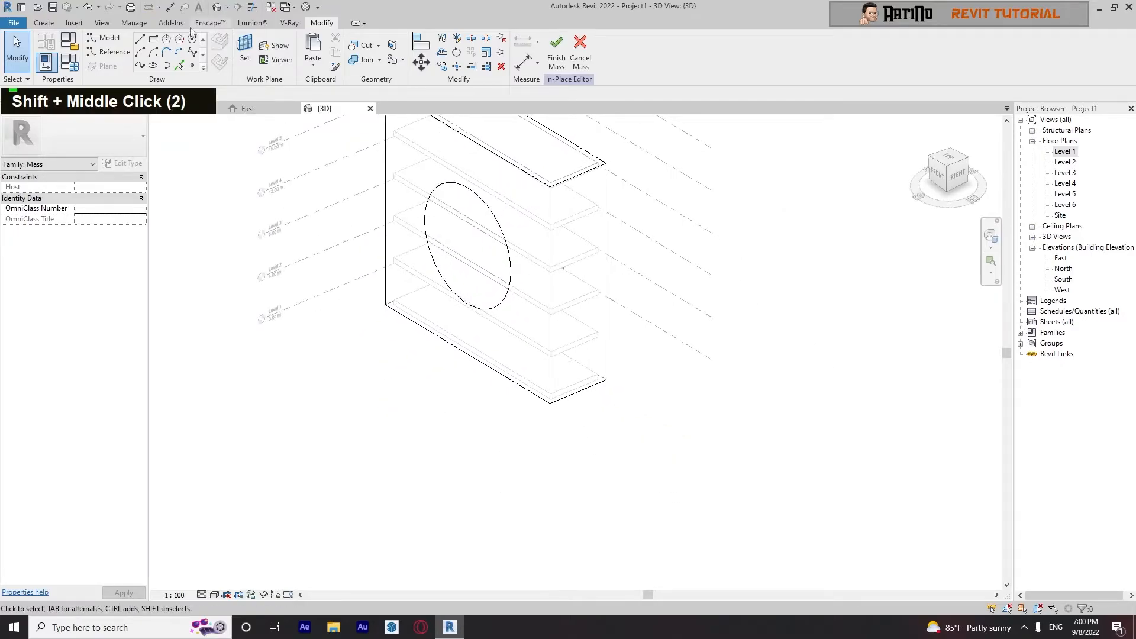
{"action": "left_click", "coordinate": [140, 52]}
{"action": "scroll", "coordinate": [424, 401], "scroll_direction": "up", "scroll_amount": 5}
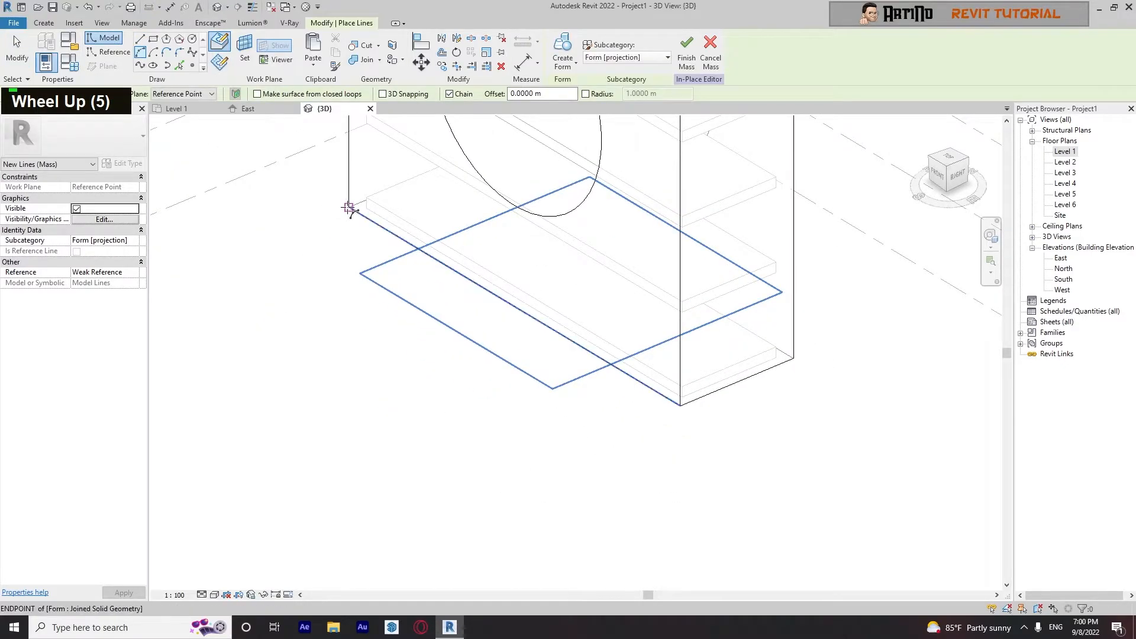
{"action": "left_click", "coordinate": [680, 407]}
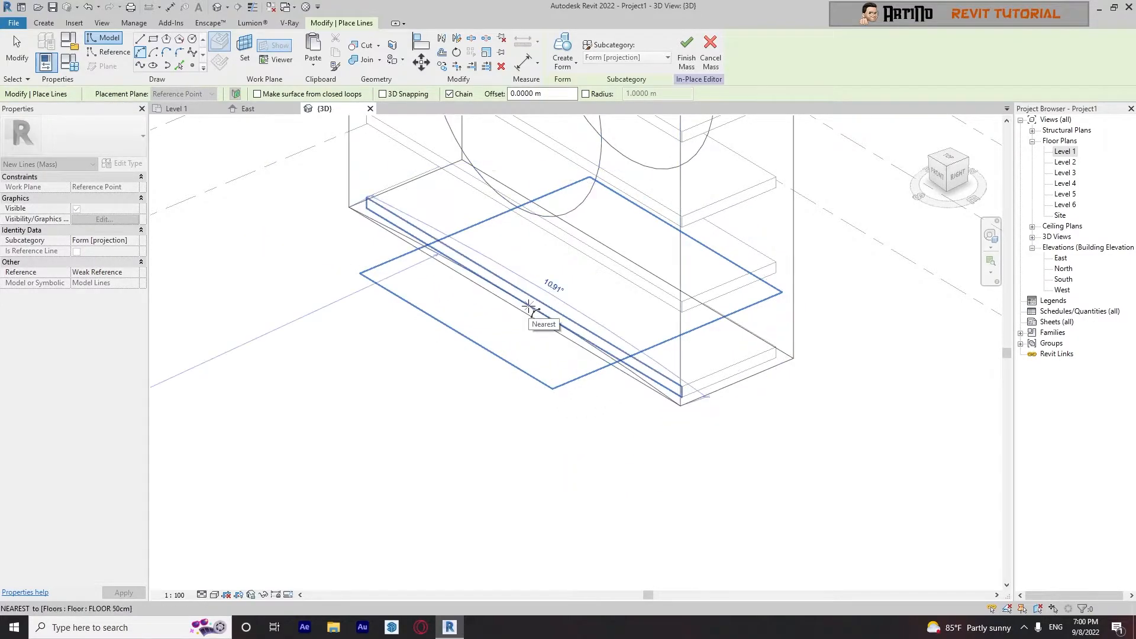
{"action": "key", "text": "Escape"}
{"action": "key", "text": "Escape"}
Step: Stretch both ends of the arc slightly beyond the bottom corners of the mass's front face
{"action": "key", "text": "Tab"}
{"action": "key", "text": "Tab"}
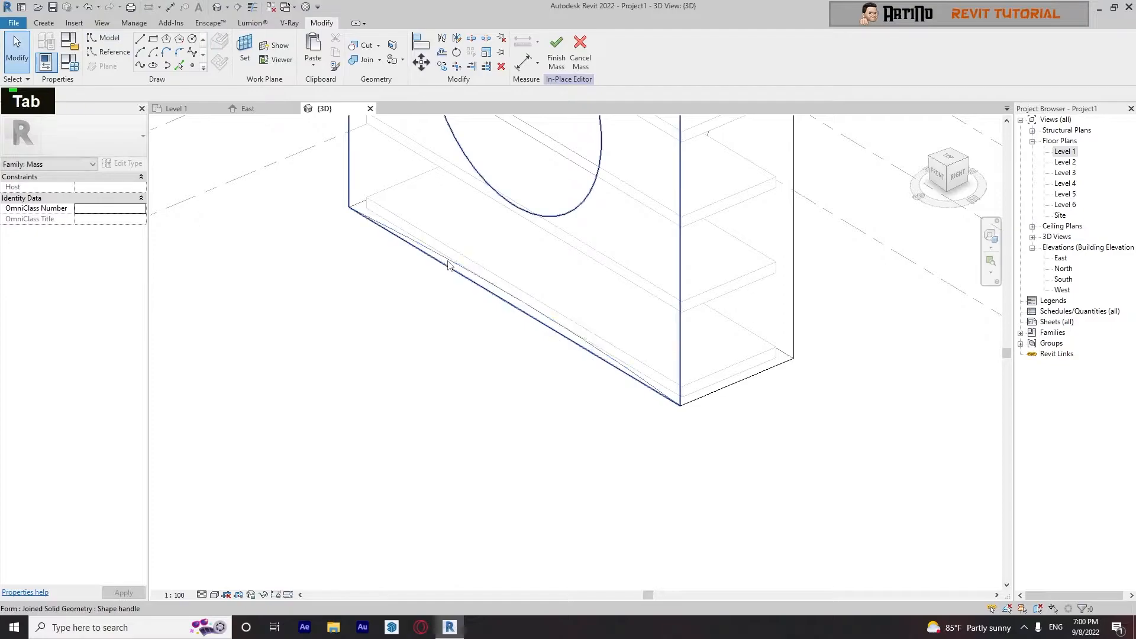
{"action": "key", "text": "Tab"}
{"action": "scroll", "coordinate": [448, 265], "scroll_direction": "up", "scroll_amount": 2}
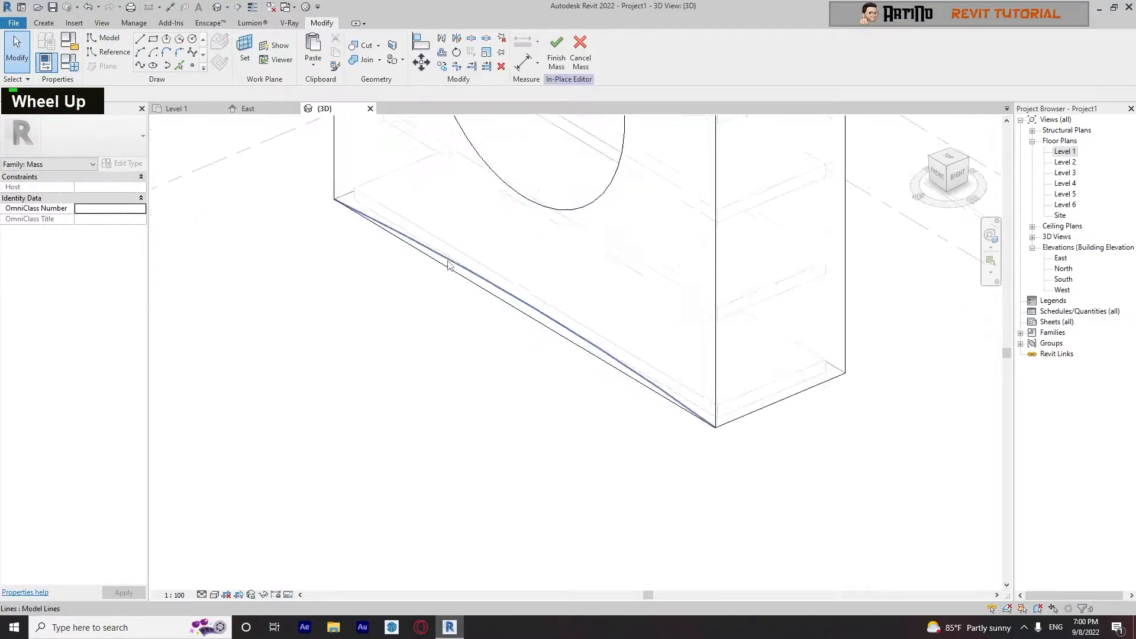
{"action": "left_click", "coordinate": [341, 204]}
{"action": "left_click_drag", "start_coordinate": [318, 191], "coordinate": [301, 186]}
{"action": "left_click", "coordinate": [628, 395]}
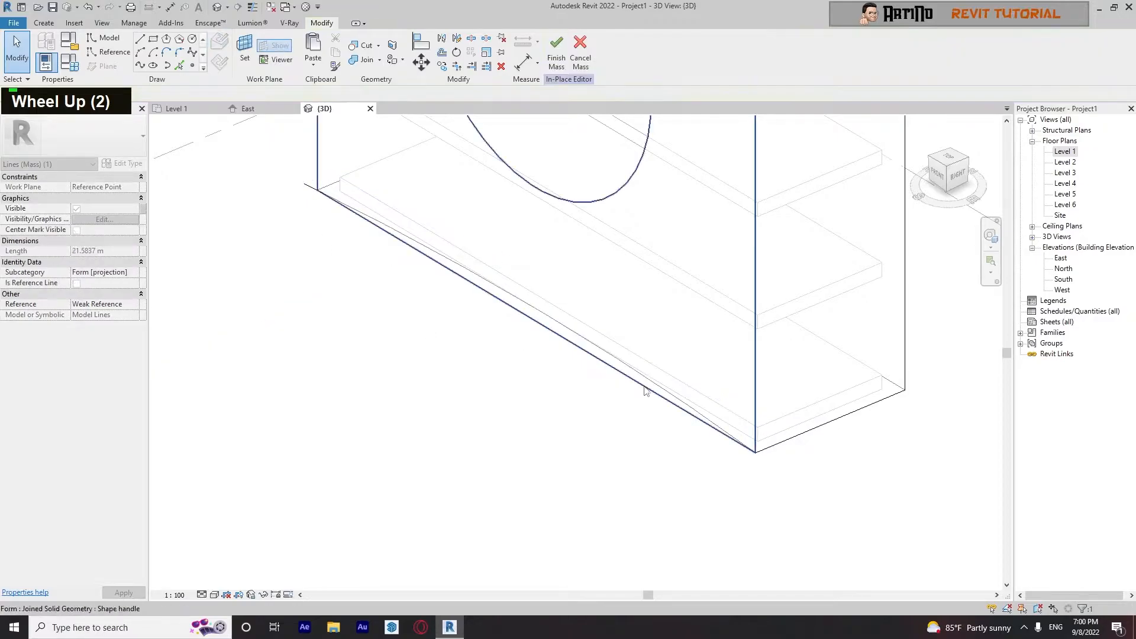
{"action": "left_click", "coordinate": [662, 391]}
{"action": "left_click_drag", "start_coordinate": [756, 452], "coordinate": [774, 475]}
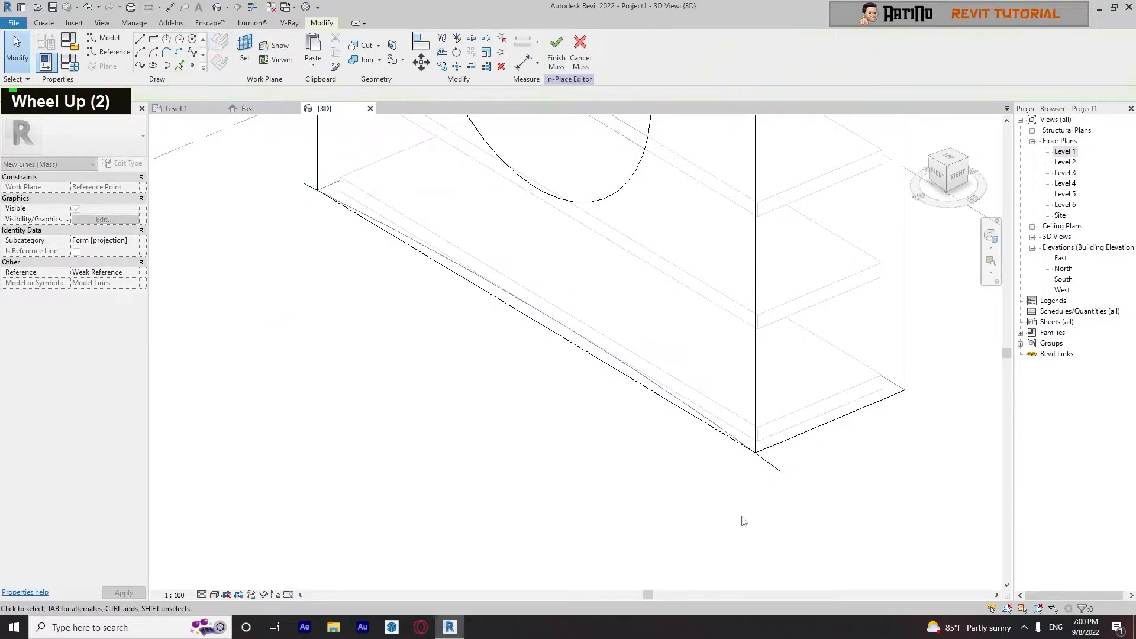
{"action": "left_click", "coordinate": [743, 520]}
Step: Draw a straight model line about 24 m long from the arc's left end along the front bottom edge, past the opposite corner
{"action": "left_click", "coordinate": [140, 40]}
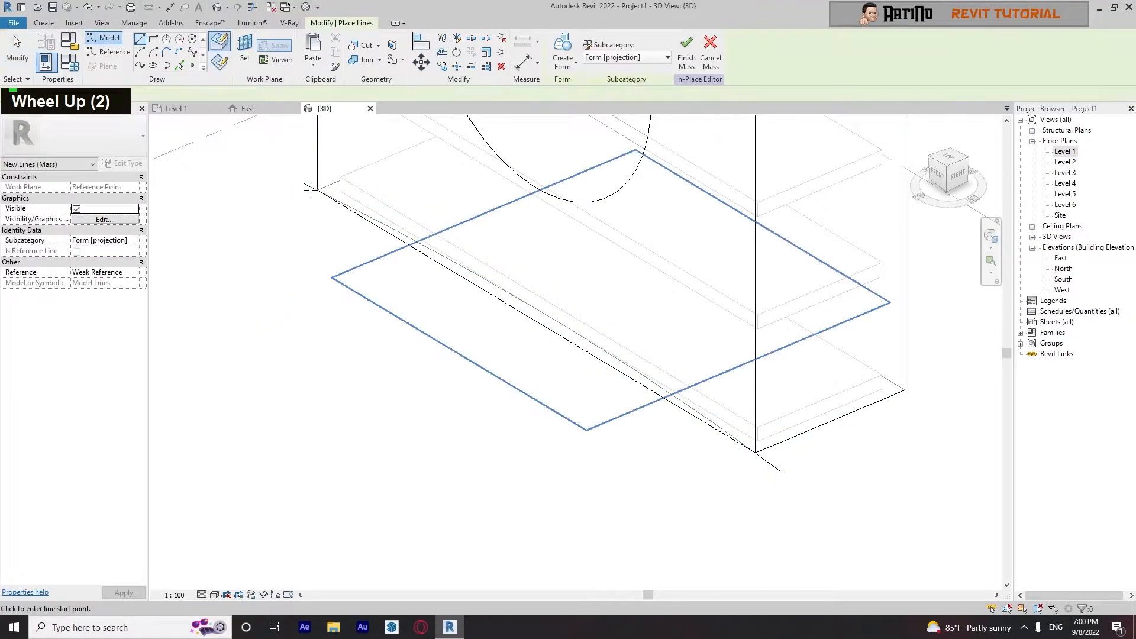
{"action": "left_click", "coordinate": [304, 184]}
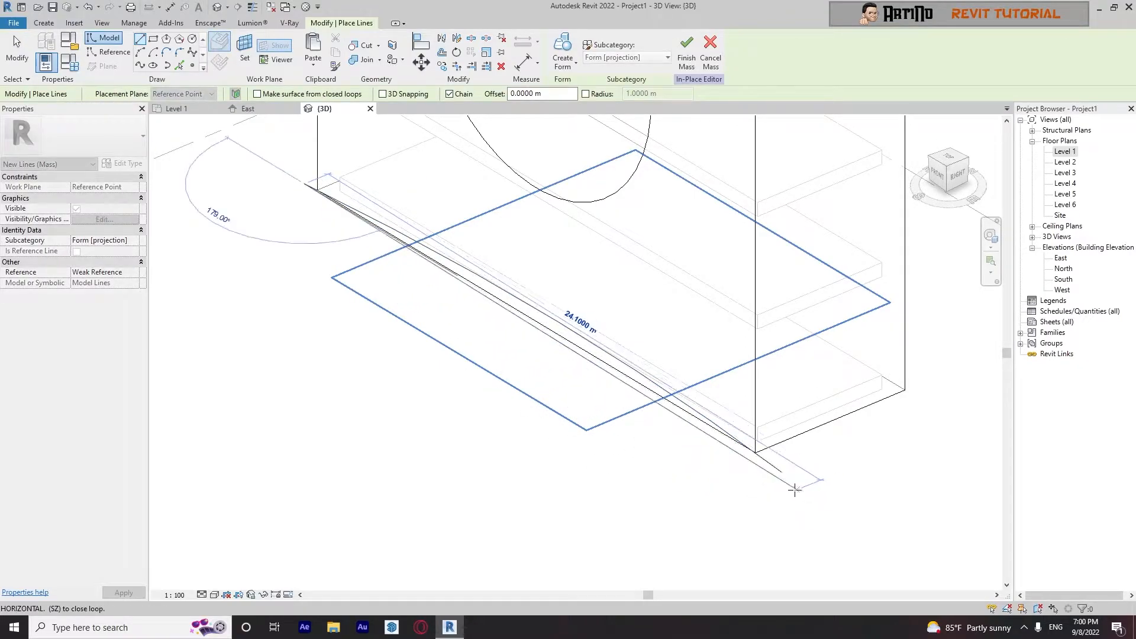
{"action": "key", "text": "Escape"}
{"action": "key", "text": "Escape"}
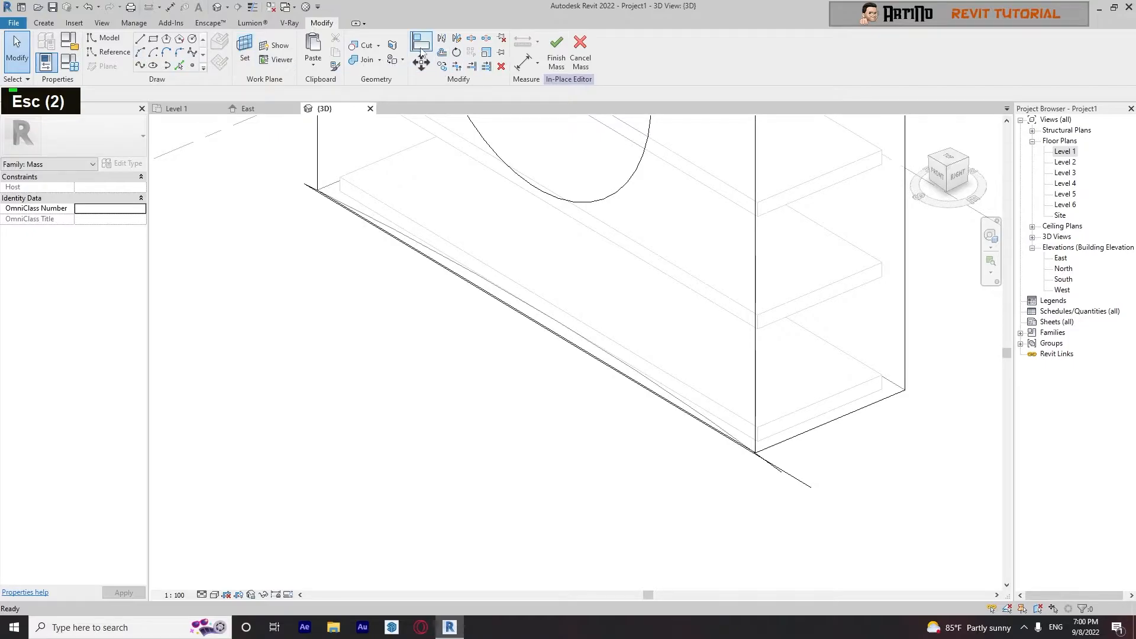
Step: Trim the straight line and the arc to a common corner so they form a closed outline
{"action": "scroll", "coordinate": [753, 467], "scroll_direction": "up", "scroll_amount": 10}
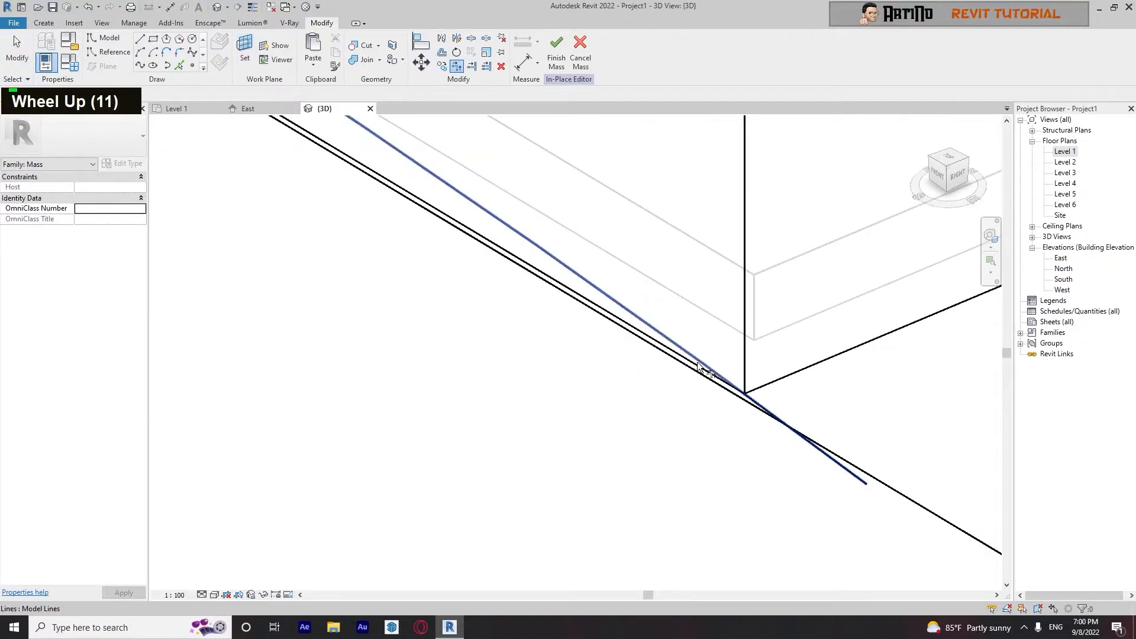
{"action": "key", "text": "t"}
{"action": "key", "text": "r"}
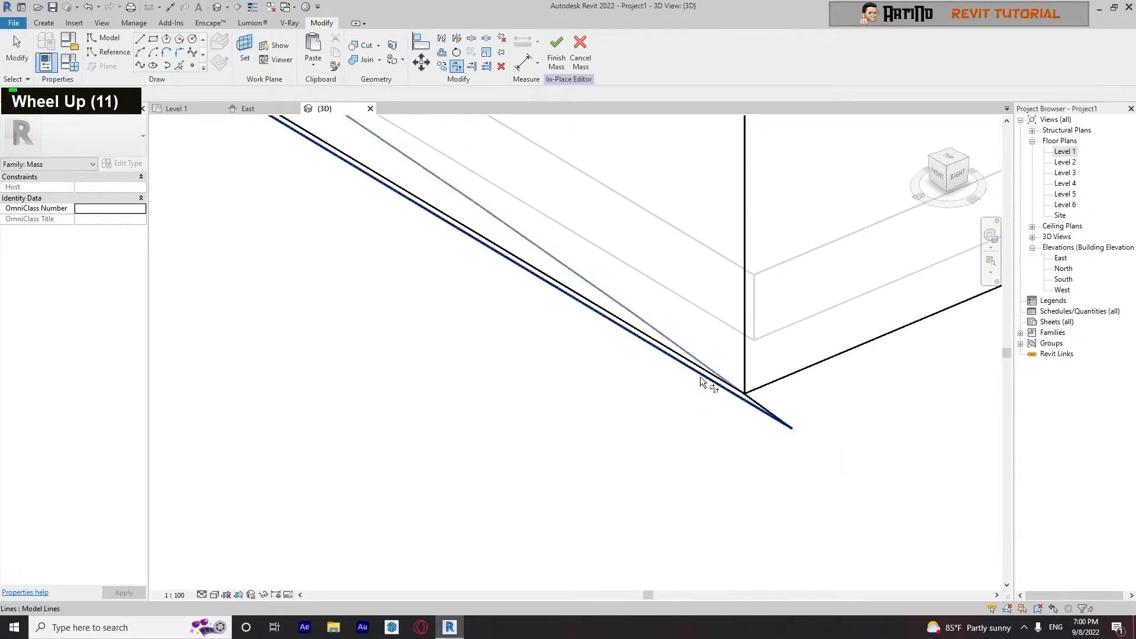
{"action": "scroll", "coordinate": [696, 383], "scroll_direction": "down", "scroll_amount": 7}
{"action": "scroll", "coordinate": [693, 393], "scroll_direction": "down", "scroll_amount": 5}
{"action": "key", "text": "Escape"}
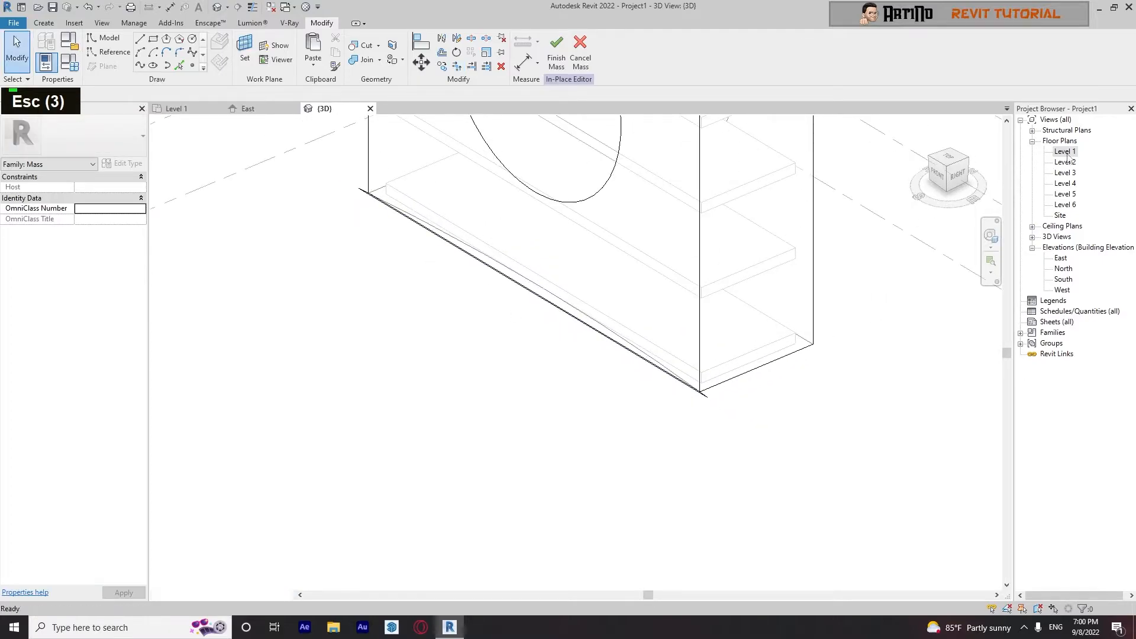
{"action": "double_click", "coordinate": [1065, 152]}
{"action": "double_click", "coordinate": [1064, 162]}
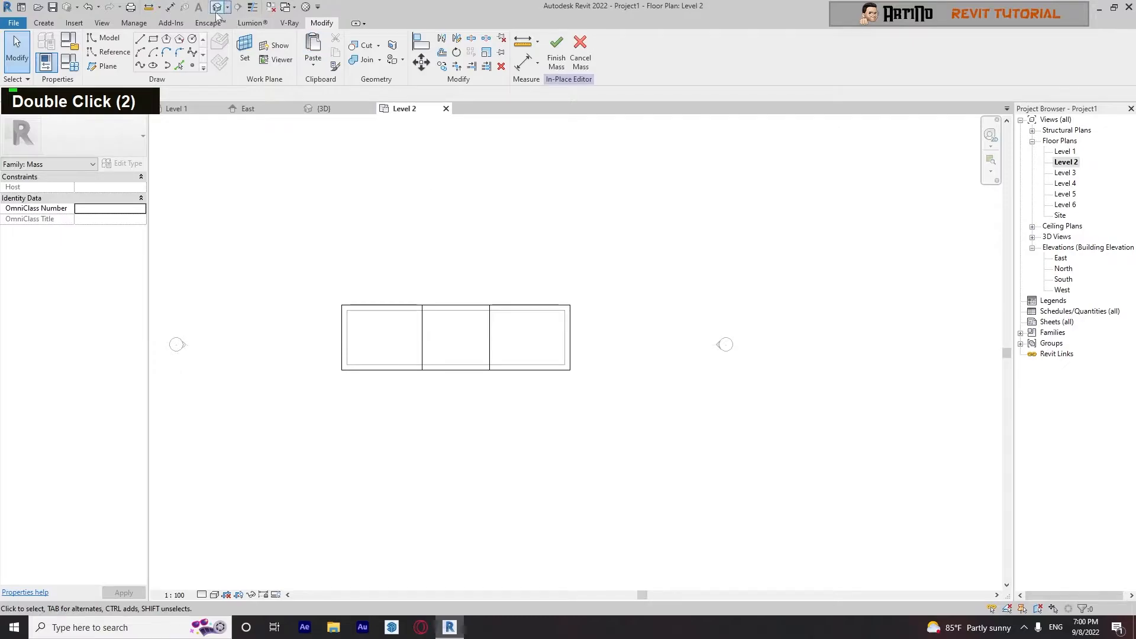
{"action": "left_click", "coordinate": [217, 10]}
Step: Select the arc-and-line outline and mirror a copy to the rear bottom edge of the mass with a drawn axis
{"action": "left_click", "coordinate": [707, 404]}
{"action": "scroll", "coordinate": [707, 404], "scroll_direction": "down", "scroll_amount": 4}
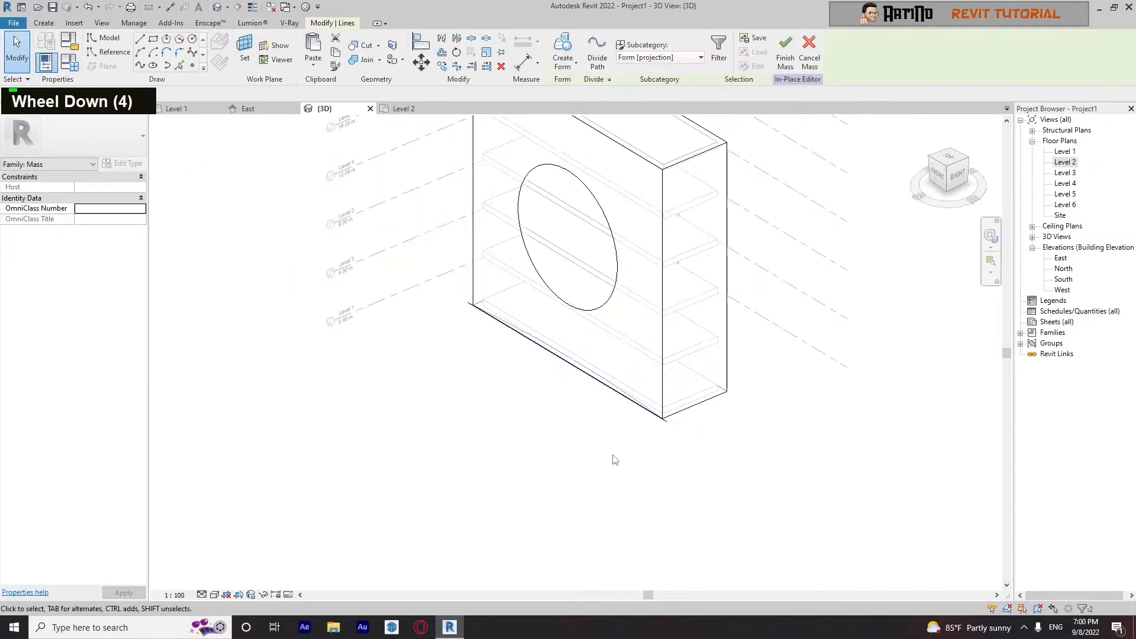
{"action": "middle_click_drag", "start_coordinate": [450, 423], "coordinate": [555, 458]}
{"action": "middle_click_drag", "start_coordinate": [458, 419], "coordinate": [491, 429], "text": "shift"}
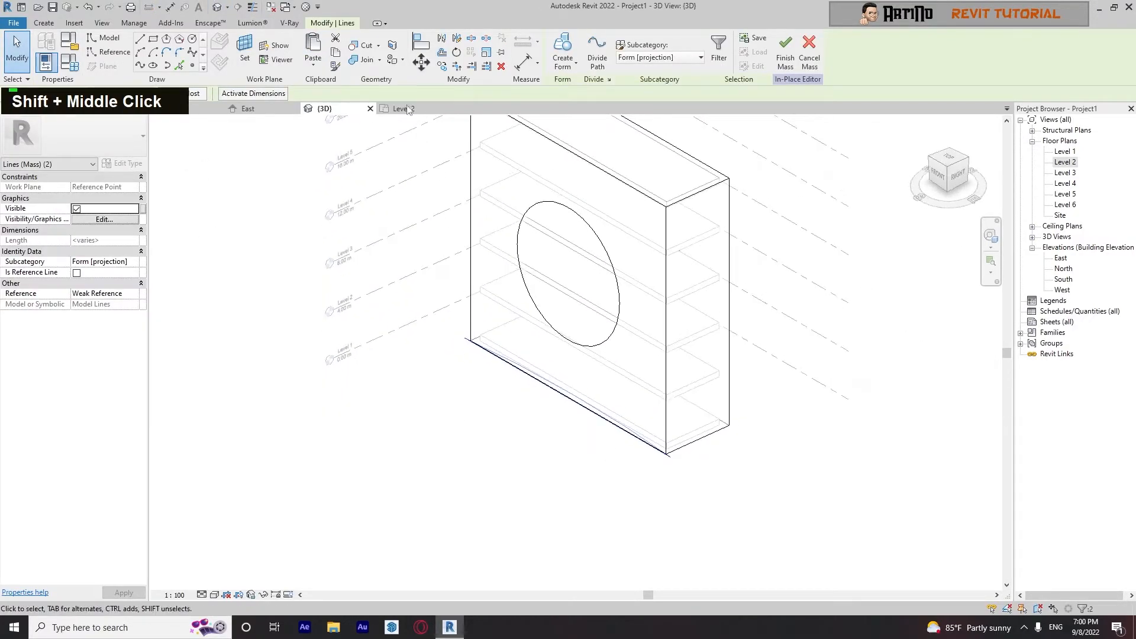
{"action": "key", "text": "d"}
{"action": "key", "text": "m"}
{"action": "scroll", "coordinate": [703, 441], "scroll_direction": "up", "scroll_amount": 4}
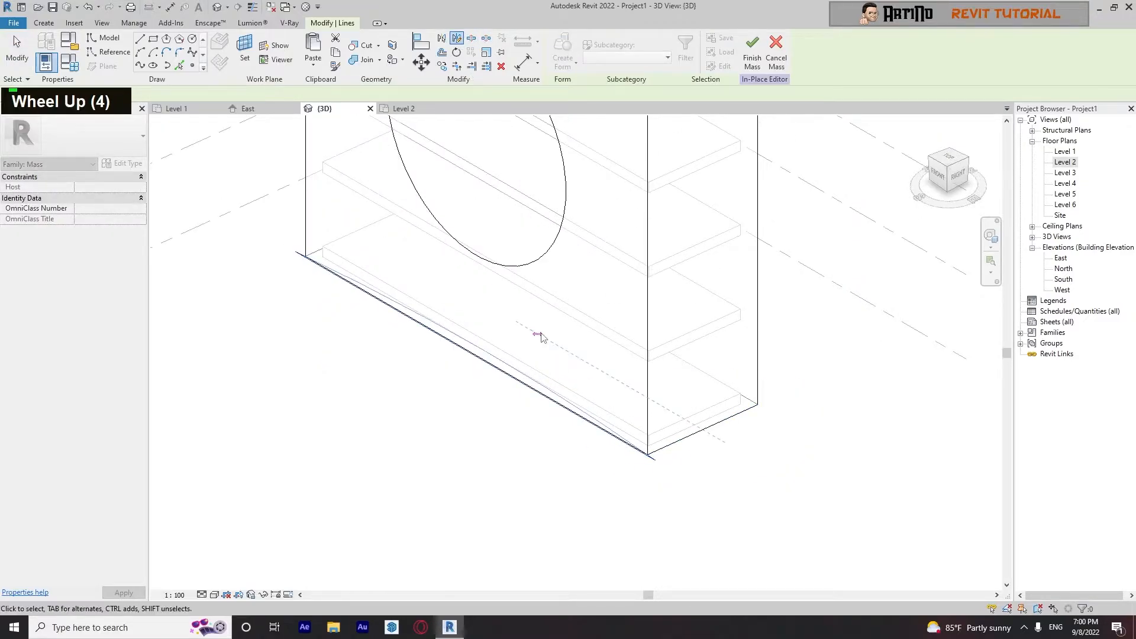
{"action": "key", "text": "Escape"}
{"action": "key", "text": "Escape"}
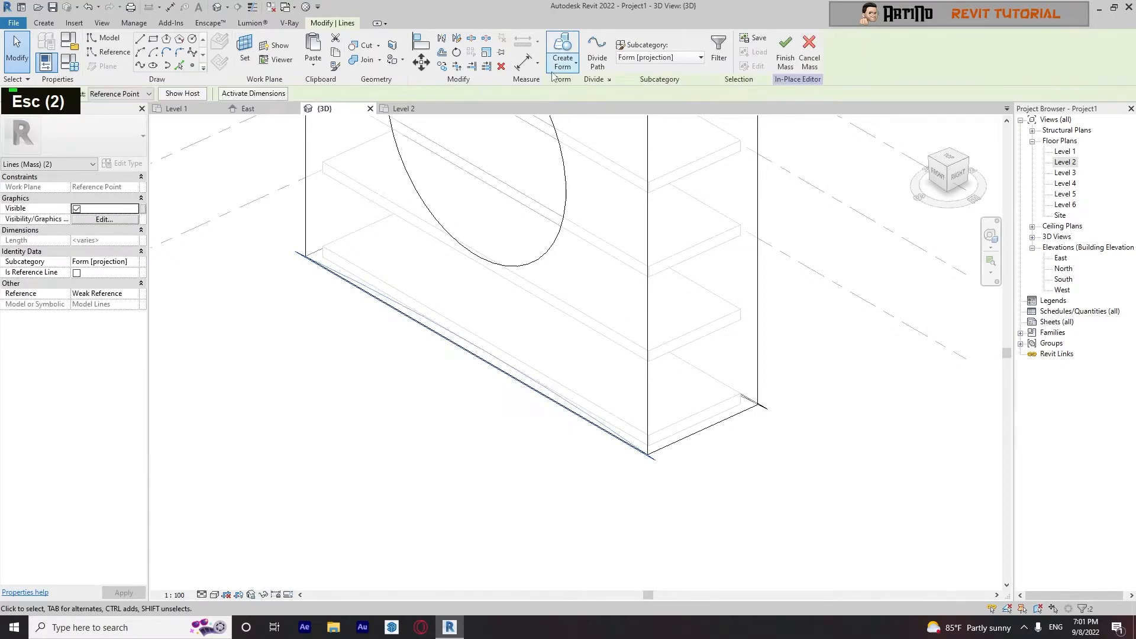
Step: Create a void form from the front outline and pull it up about 20.5 m through the mass's full height
{"action": "left_click", "coordinate": [585, 109]}
{"action": "scroll", "coordinate": [453, 397], "scroll_direction": "down", "scroll_amount": 6}
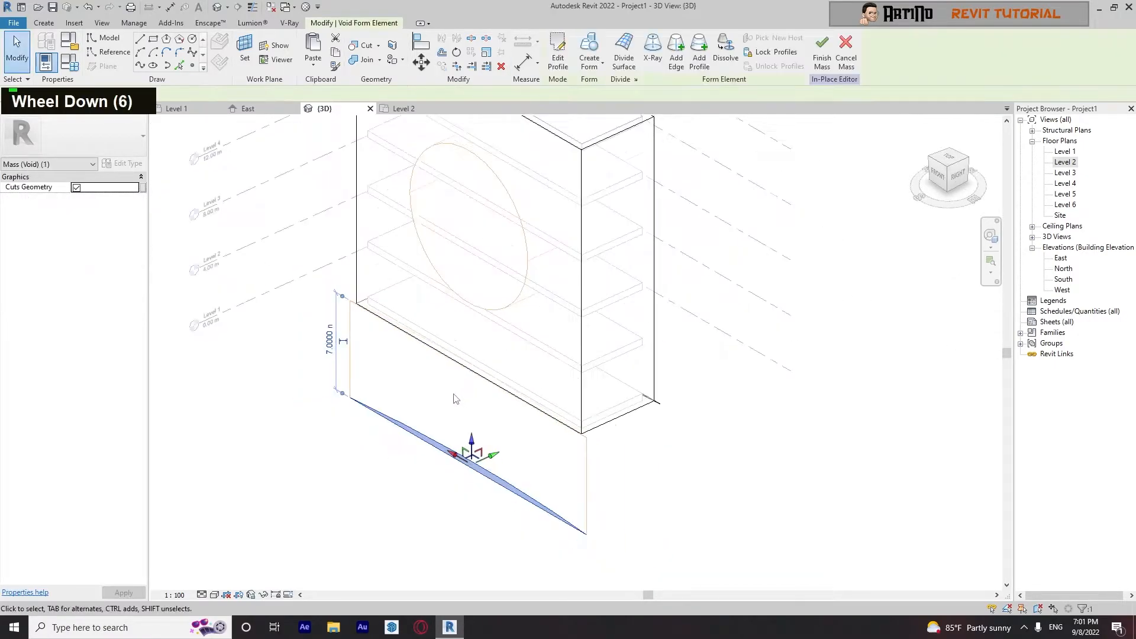
{"action": "middle_click_drag", "start_coordinate": [452, 396], "coordinate": [446, 423]}
{"action": "left_click_drag", "start_coordinate": [466, 460], "coordinate": [482, 236]}
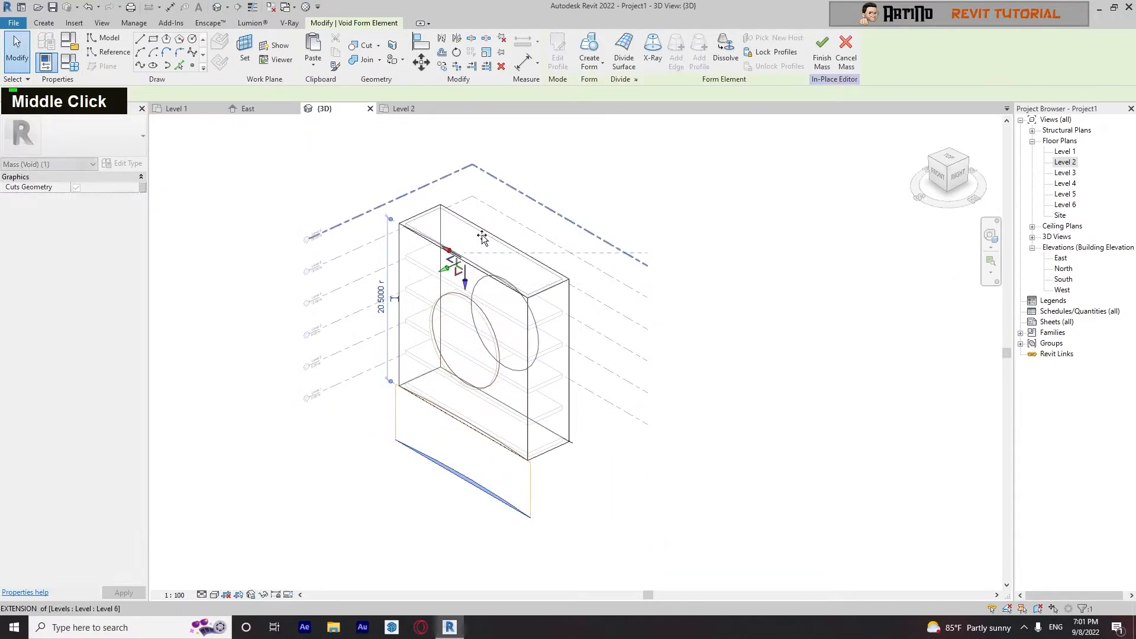
{"action": "left_click", "coordinate": [431, 507]}
Step: Create a void form from the mirrored rear outline and pull it up through the mass's full height
{"action": "mouse_move", "coordinate": [431, 507]}
{"action": "middle_mouse_down", "text": "shift"}
{"action": "mouse_move", "coordinate": [678, 289]}
{"action": "mouse_move", "coordinate": [775, 363]}
{"action": "mouse_move", "coordinate": [761, 400]}
{"action": "mouse_move", "coordinate": [763, 452]}
{"action": "mouse_move", "coordinate": [452, 509]}
{"action": "mouse_move", "coordinate": [446, 497]}
{"action": "middle_mouse_up", "text": "shift"}
{"action": "scroll", "coordinate": [478, 450], "scroll_direction": "up", "scroll_amount": 4}
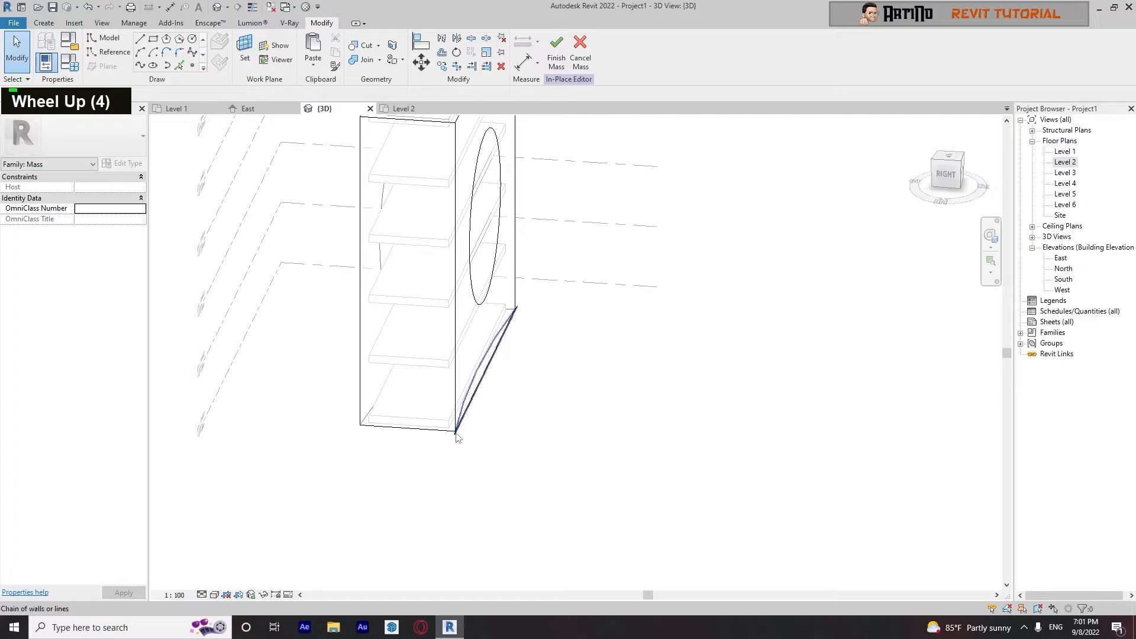
{"action": "left_click", "coordinate": [456, 436]}
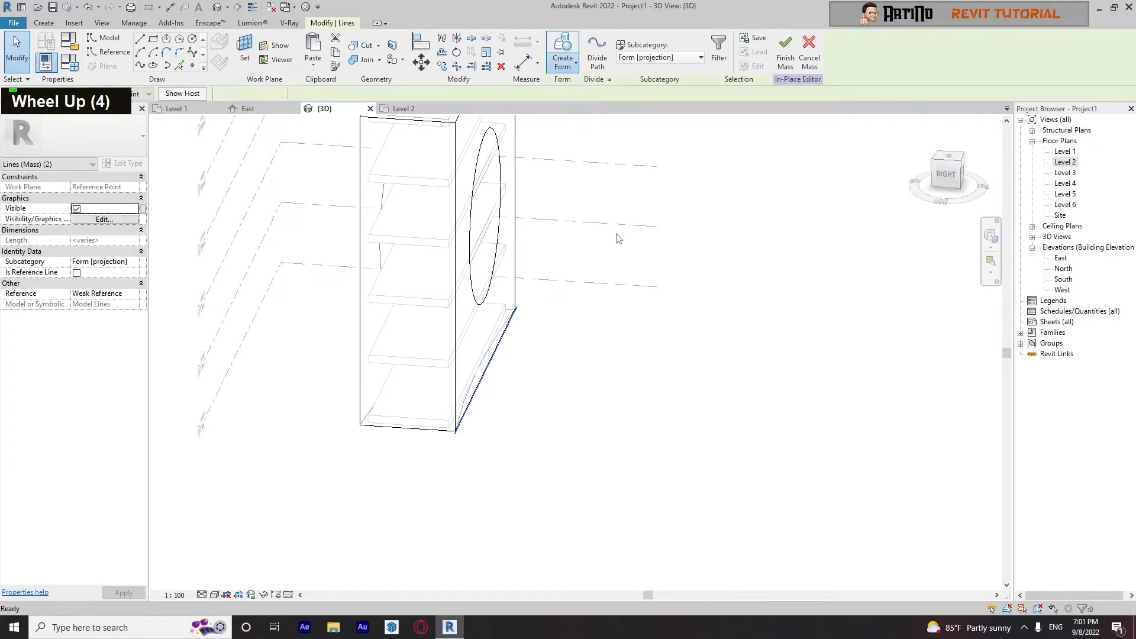
{"action": "middle_click", "coordinate": [565, 374], "text": "shift"}
{"action": "middle_click_drag", "start_coordinate": [562, 494], "coordinate": [499, 507], "text": "shift"}
{"action": "left_click_drag", "start_coordinate": [484, 451], "coordinate": [466, 142]}
{"action": "middle_click_drag", "start_coordinate": [466, 142], "coordinate": [427, 346]}
{"action": "left_click_drag", "start_coordinate": [445, 388], "coordinate": [438, 295]}
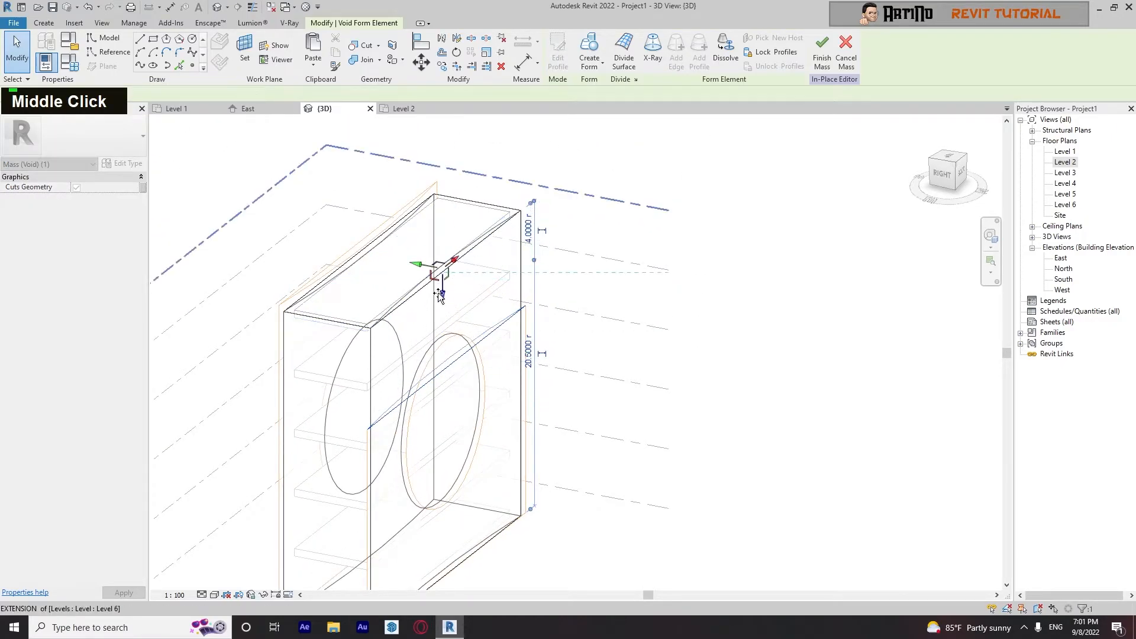
{"action": "left_click", "coordinate": [703, 309]}
{"action": "scroll", "coordinate": [464, 471], "scroll_direction": "down", "scroll_amount": 6}
{"action": "middle_click_drag", "start_coordinate": [464, 472], "coordinate": [602, 468], "text": "shift"}
{"action": "scroll", "coordinate": [602, 469], "scroll_direction": "up", "scroll_amount": 7}
{"action": "middle_click_drag", "start_coordinate": [355, 296], "coordinate": [395, 445]}
{"action": "left_click", "coordinate": [417, 258]}
{"action": "middle_click_drag", "start_coordinate": [416, 258], "coordinate": [711, 280], "text": "shift"}
{"action": "left_click", "coordinate": [710, 269], "text": "ctrl"}
{"action": "left_click", "coordinate": [683, 215], "text": "ctrl"}
{"action": "middle_click_drag", "start_coordinate": [811, 488], "coordinate": [596, 464], "text": "shift"}
{"action": "left_click", "coordinate": [634, 522], "text": "ctrl"}
{"action": "left_click", "coordinate": [595, 464], "text": "ctrl"}
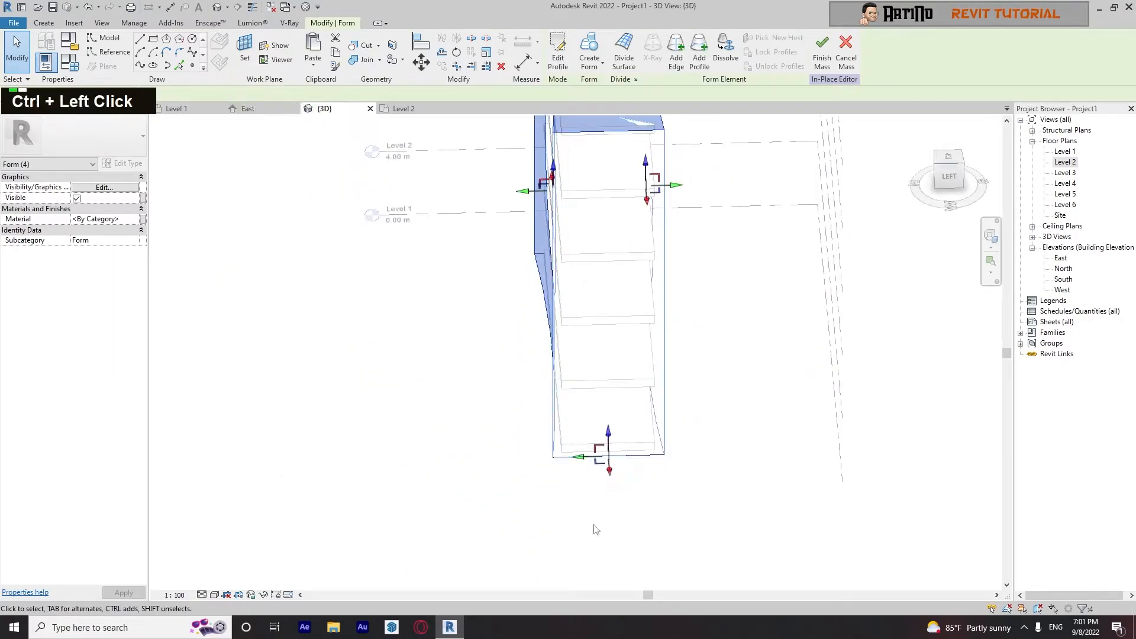
{"action": "left_click", "coordinate": [660, 475]}
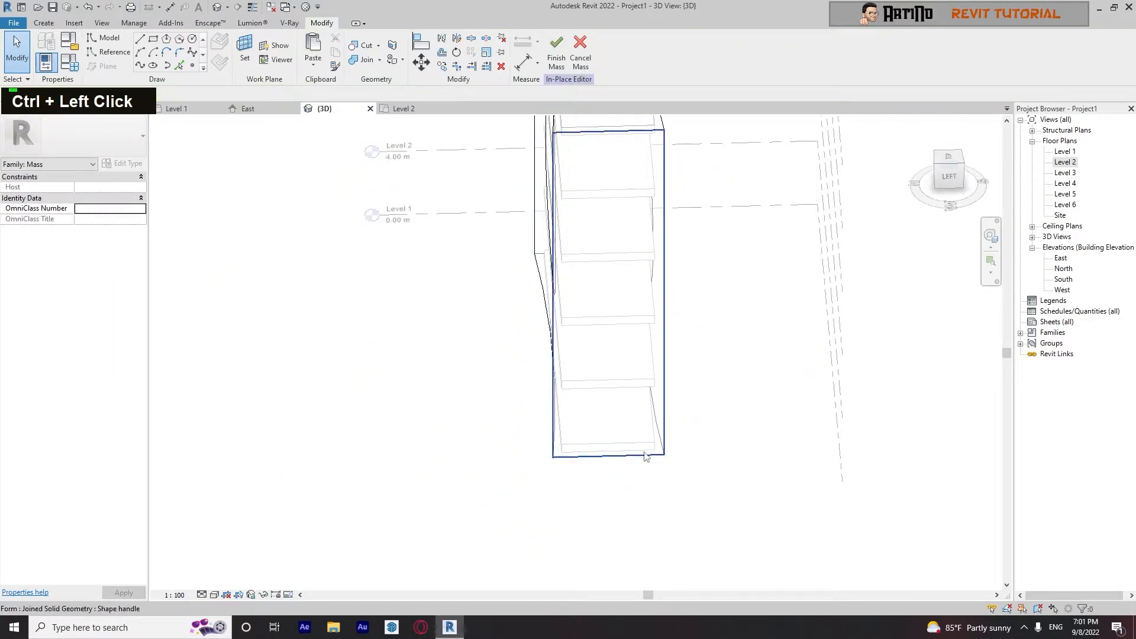
Step: Select the left side face and the curved front face of the mass and divide their surfaces into a grid
{"action": "left_click", "coordinate": [645, 452]}
{"action": "middle_click_drag", "start_coordinate": [750, 497], "coordinate": [651, 488], "text": "shift"}
{"action": "left_click", "coordinate": [642, 360], "text": "ctrl"}
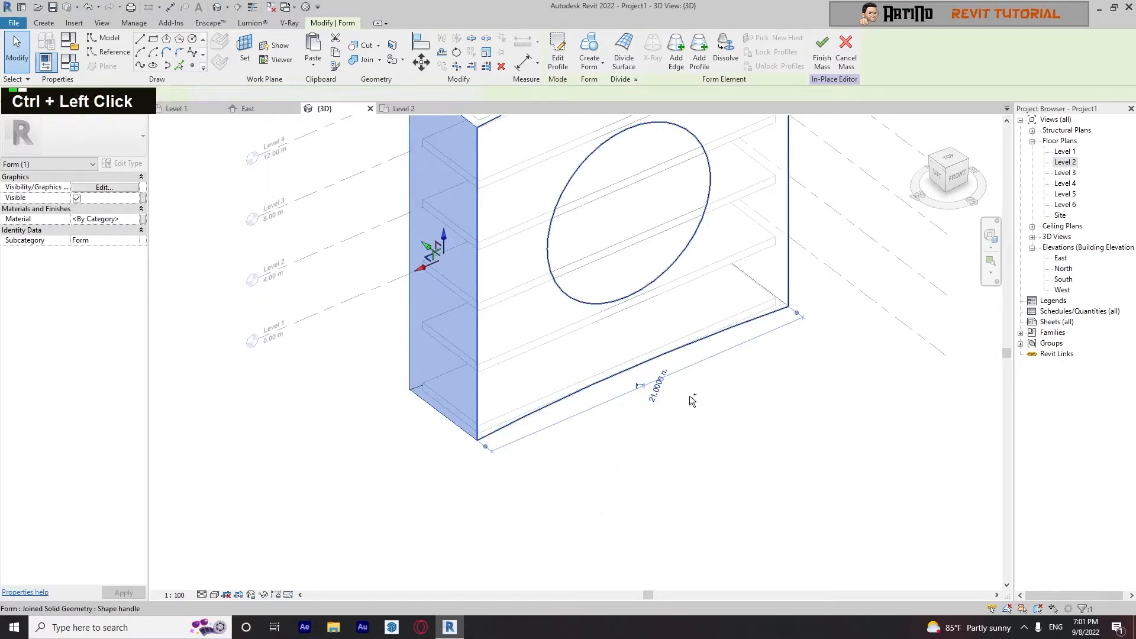
{"action": "middle_click_drag", "start_coordinate": [358, 350], "coordinate": [307, 448]}
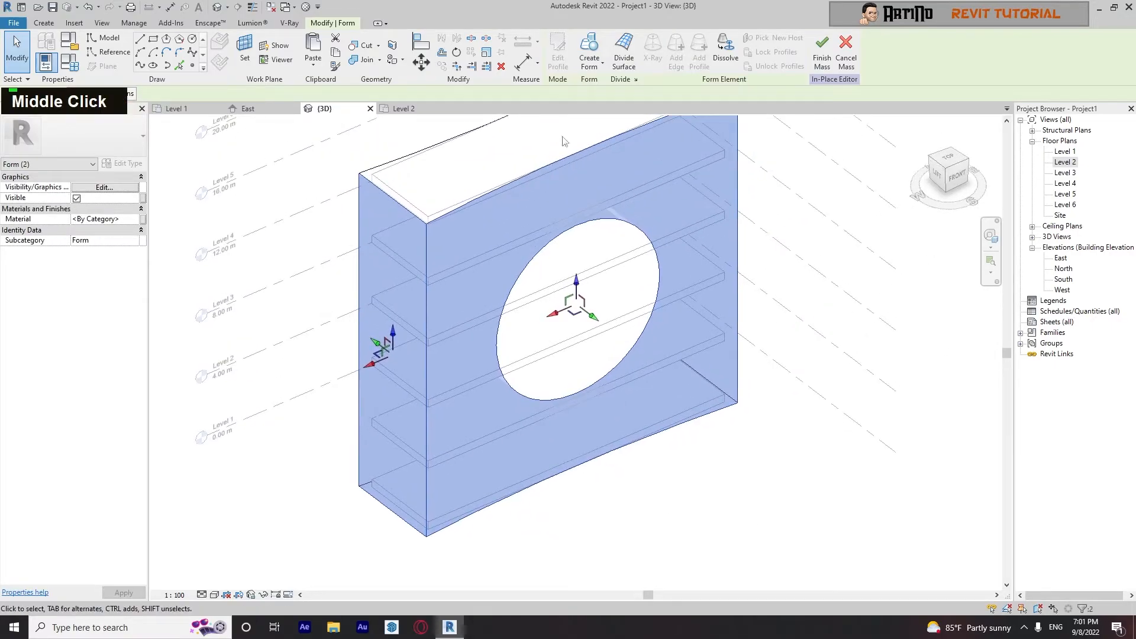
{"action": "left_click", "coordinate": [624, 56]}
Step: Divide the surfaces of the mass's remaining side face and its curved rear face into grids
{"action": "middle_click_drag", "start_coordinate": [728, 489], "coordinate": [661, 537], "text": "shift"}
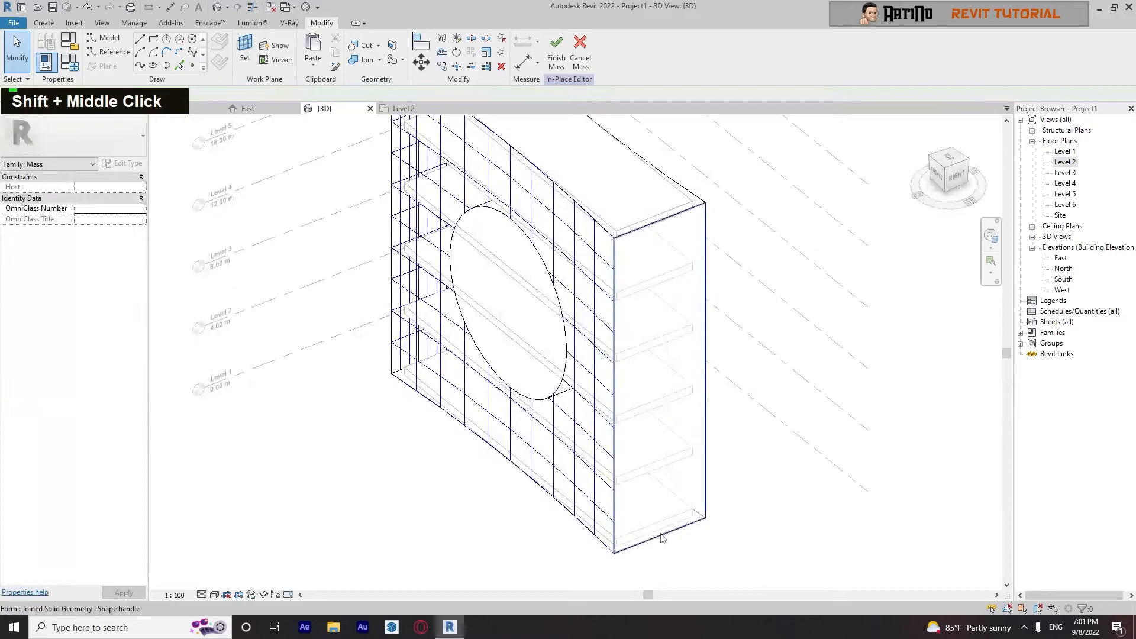
{"action": "left_click", "coordinate": [660, 537]}
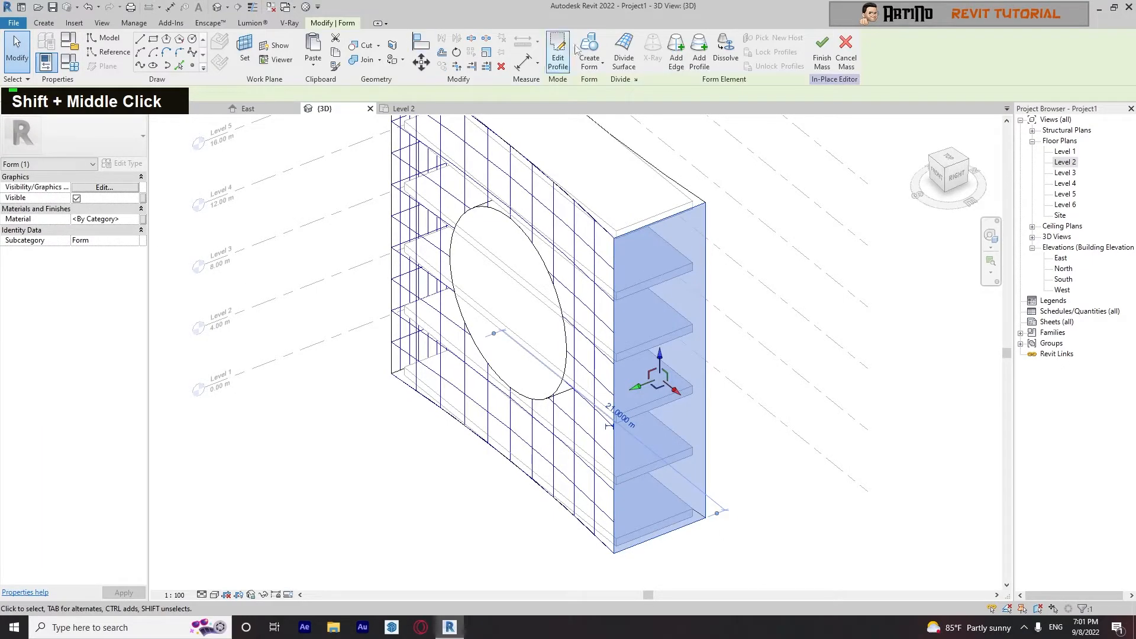
{"action": "left_click", "coordinate": [624, 56]}
{"action": "middle_click_drag", "start_coordinate": [710, 533], "coordinate": [752, 554], "text": "shift"}
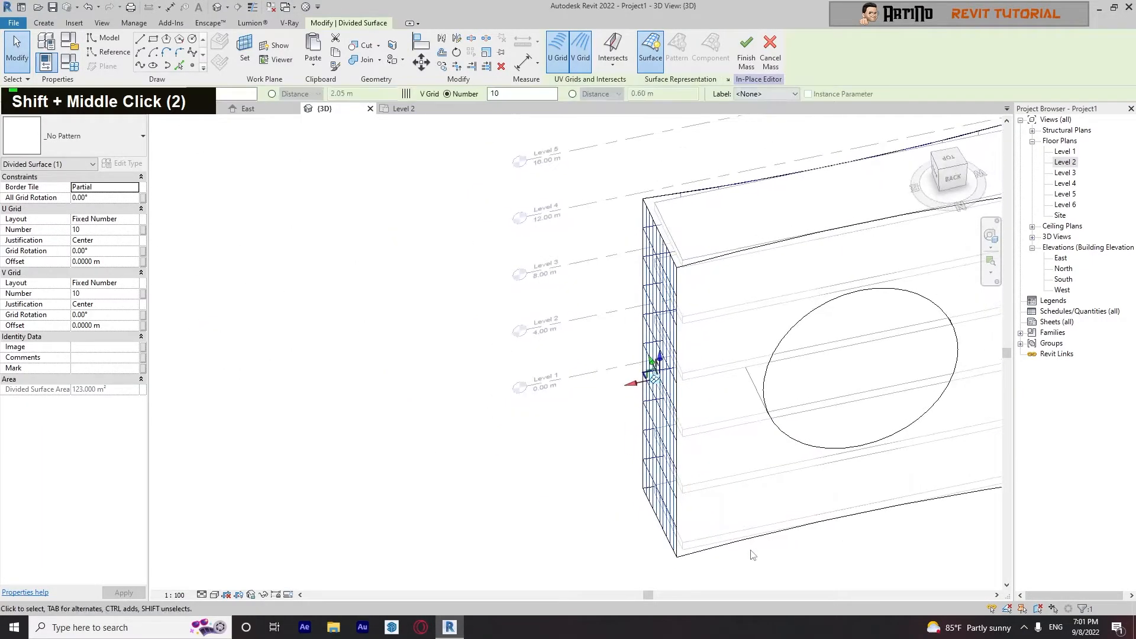
{"action": "left_click", "coordinate": [736, 541]}
{"action": "middle_click_drag", "start_coordinate": [837, 583], "coordinate": [611, 469]}
{"action": "left_click", "coordinate": [623, 56]}
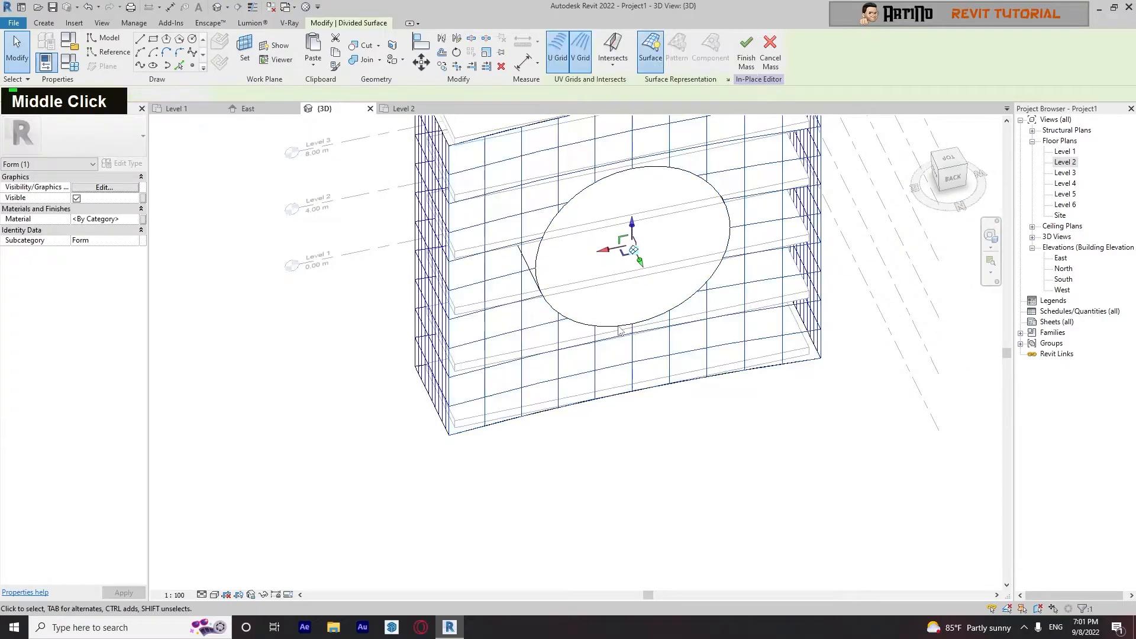
Step: Select the divided surfaces on both side faces of the mass and apply the Triangle (flat) pattern
{"action": "left_click", "coordinate": [424, 400], "text": "ctrl"}
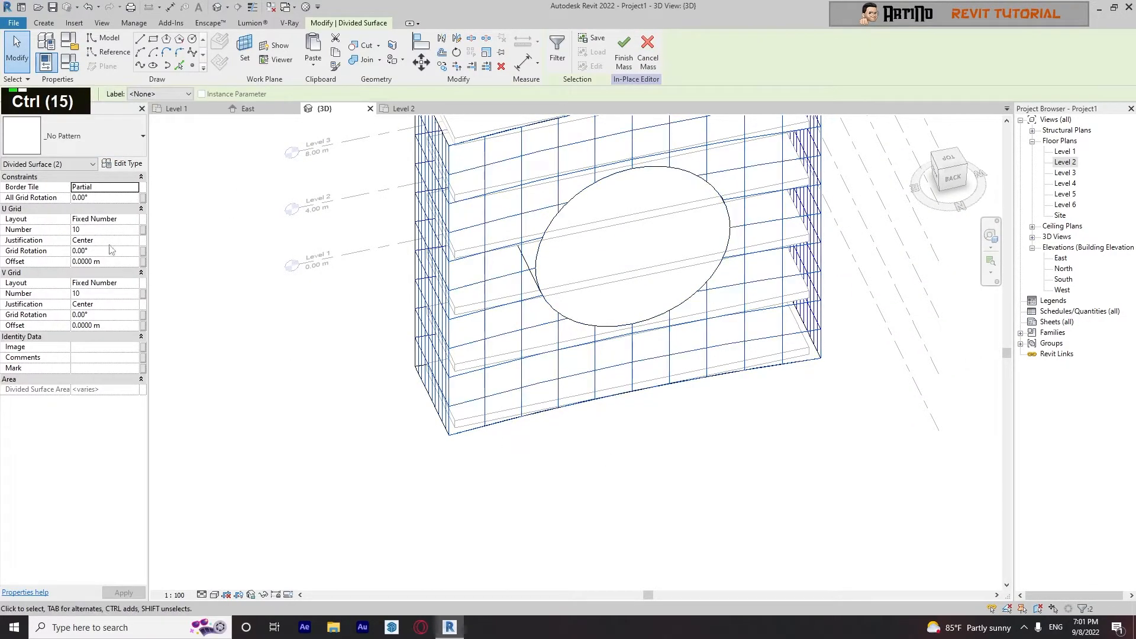
{"action": "left_click", "coordinate": [85, 135]}
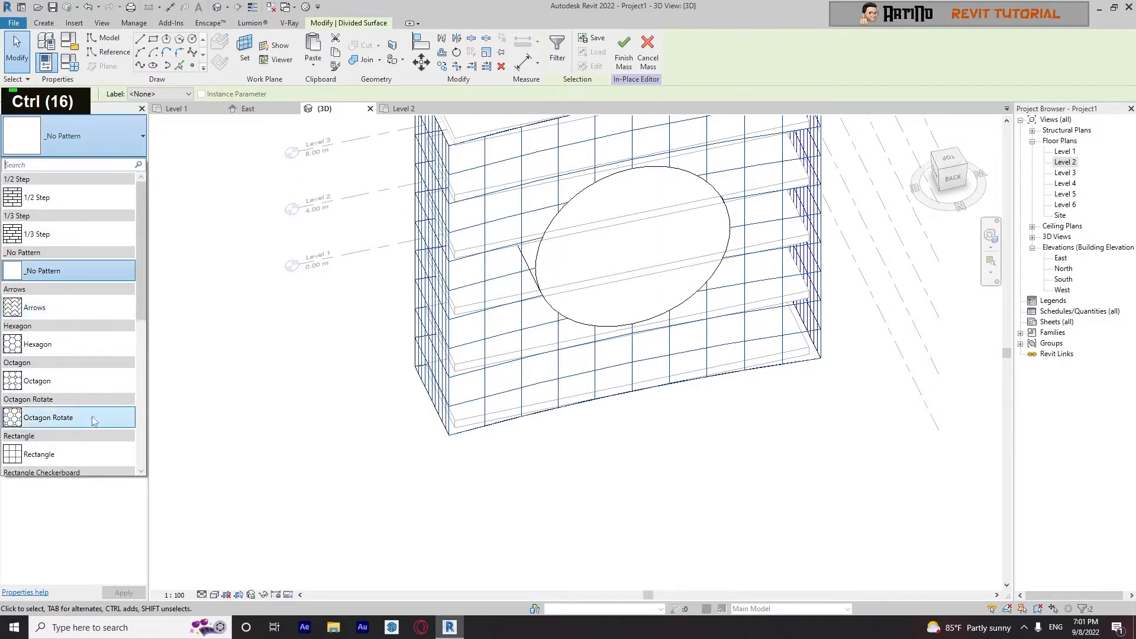
{"action": "scroll", "coordinate": [94, 421], "scroll_direction": "down", "scroll_amount": 4}
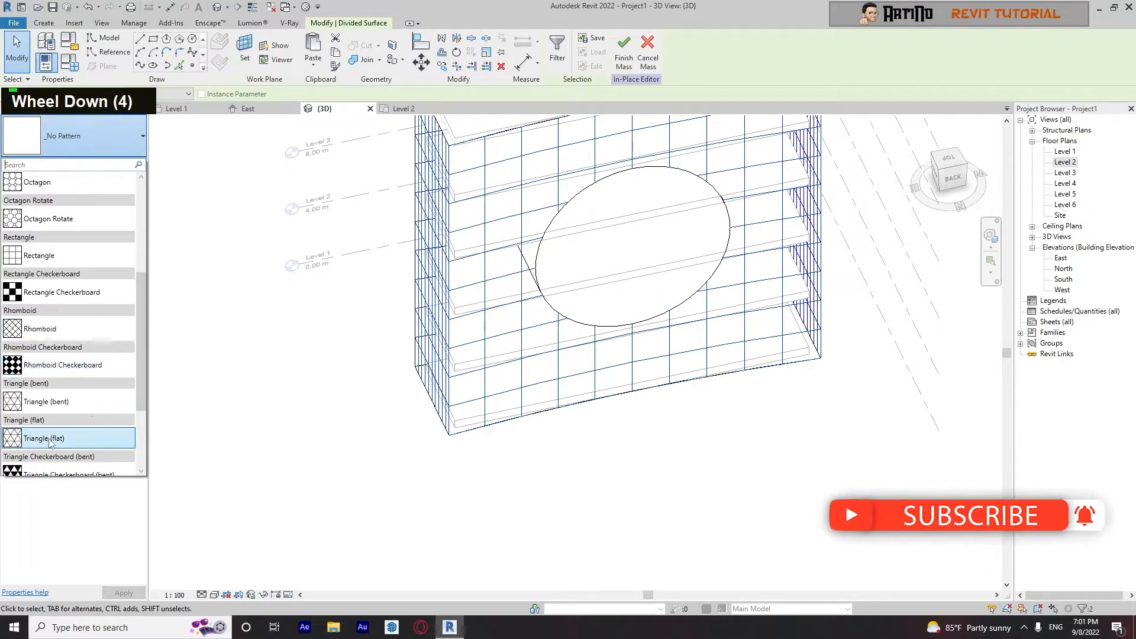
{"action": "left_click", "coordinate": [88, 436]}
Step: Select the divided surfaces on the curved front and rear faces and apply the Triangle (flat) pattern
{"action": "middle_click_drag", "start_coordinate": [400, 473], "coordinate": [388, 449], "text": "shift"}
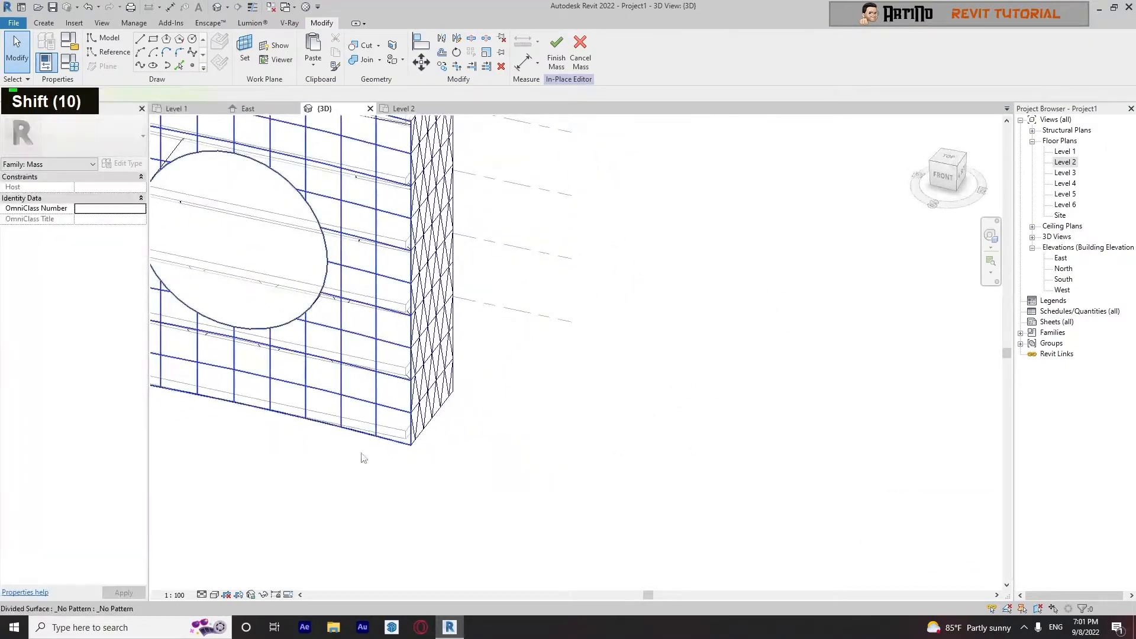
{"action": "left_click", "coordinate": [369, 436]}
{"action": "middle_click_drag", "start_coordinate": [359, 492], "coordinate": [738, 467]}
{"action": "middle_click_drag", "start_coordinate": [535, 462], "coordinate": [617, 452], "text": "shift"}
{"action": "left_click", "coordinate": [464, 452], "text": "ctrl"}
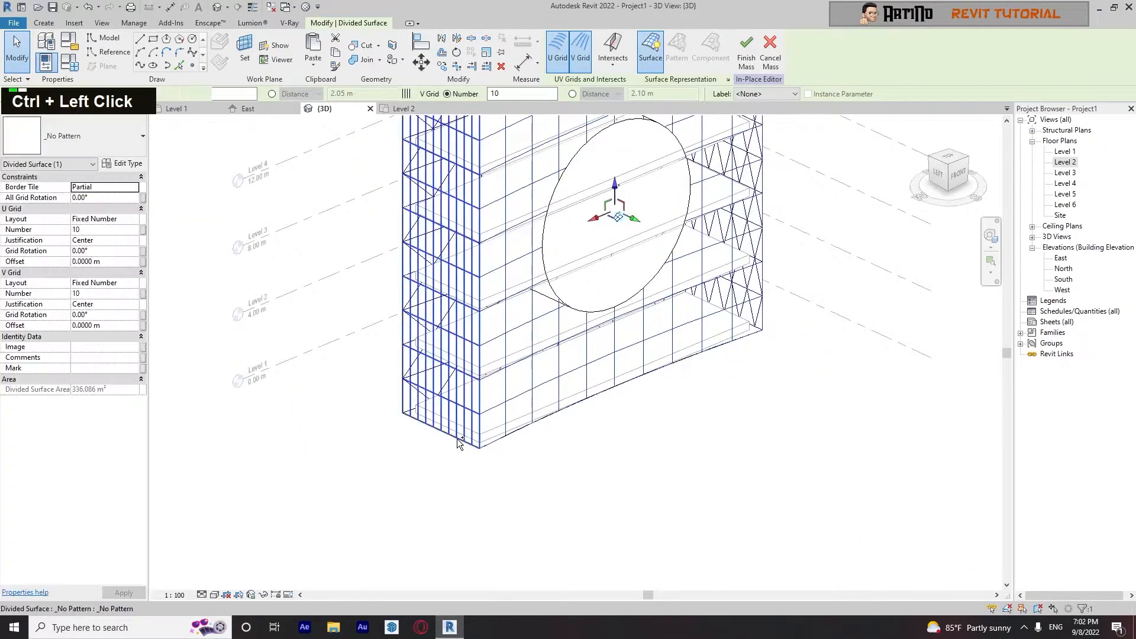
{"action": "left_click", "coordinate": [102, 140]}
{"action": "scroll", "coordinate": [93, 329], "scroll_direction": "down", "scroll_amount": 5}
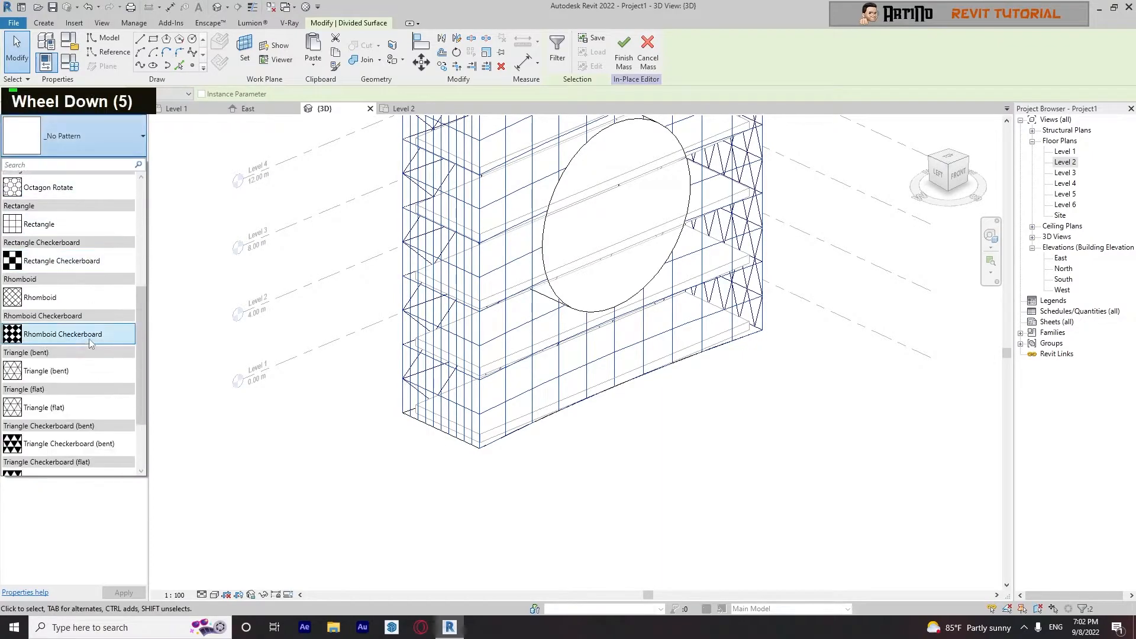
{"action": "left_click", "coordinate": [56, 414]}
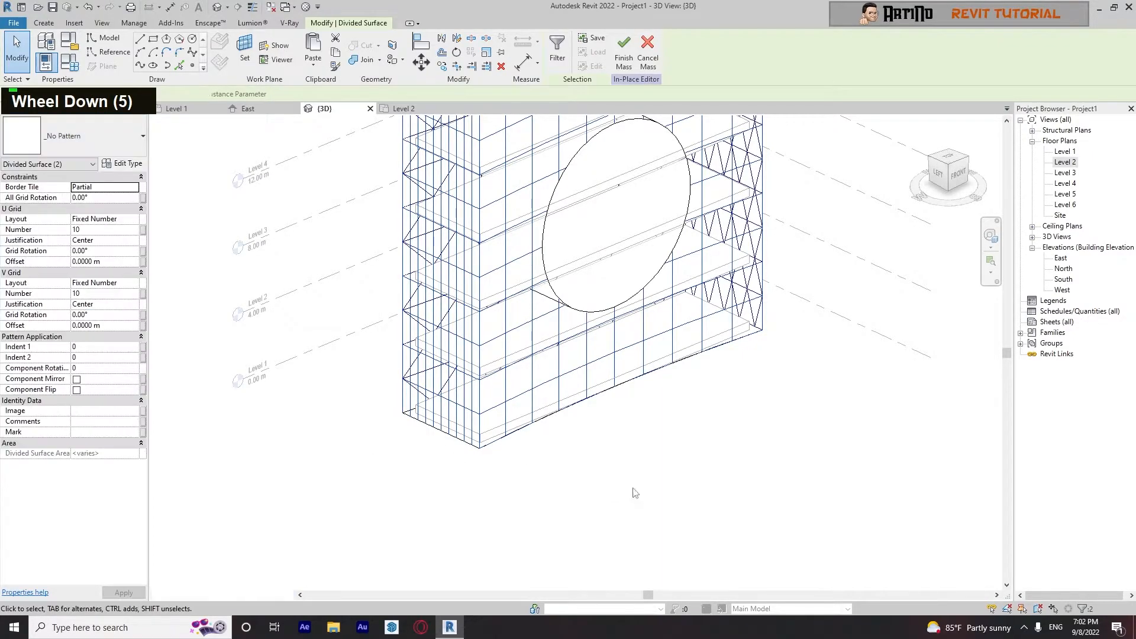
Step: Deselect the patterned surfaces and finish the in-place mass
{"action": "left_click", "coordinate": [615, 485]}
{"action": "scroll", "coordinate": [619, 478], "scroll_direction": "down", "scroll_amount": 5}
{"action": "middle_click_drag", "start_coordinate": [736, 496], "coordinate": [467, 398], "text": "shift"}
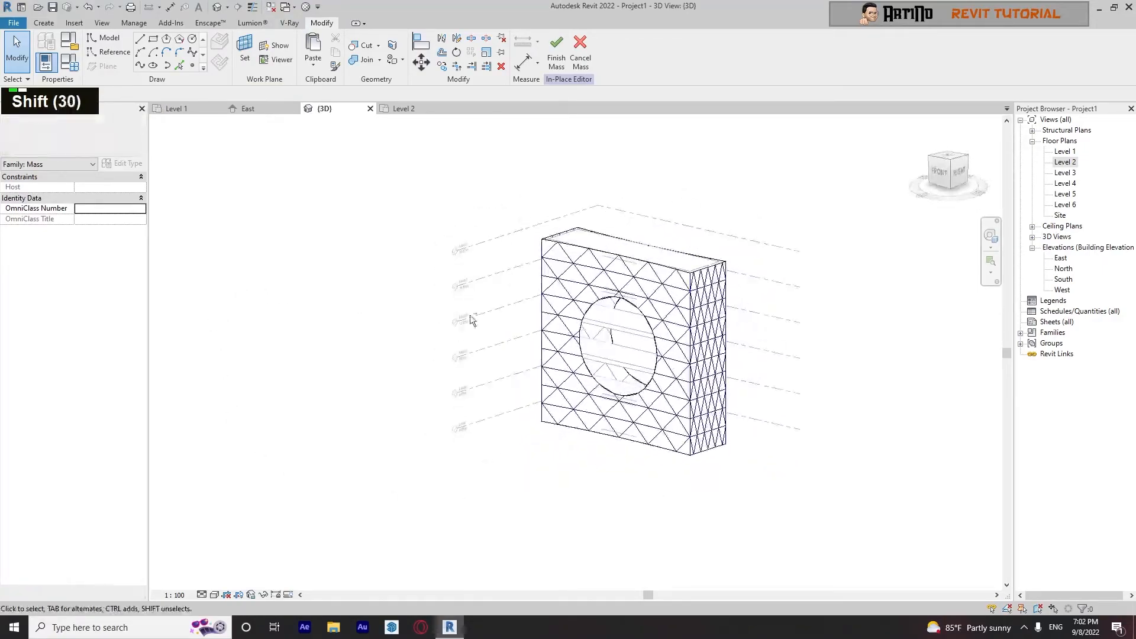
{"action": "left_click", "coordinate": [556, 51]}
Step: Select the Level 3 floor slab crossing the circular void and open its boundary for editing in the Level 3 floor plan
{"action": "middle_click_drag", "start_coordinate": [549, 482], "coordinate": [479, 587], "text": "shift"}
{"action": "scroll", "coordinate": [572, 427], "scroll_direction": "up", "scroll_amount": 3}
{"action": "left_click", "coordinate": [536, 363]}
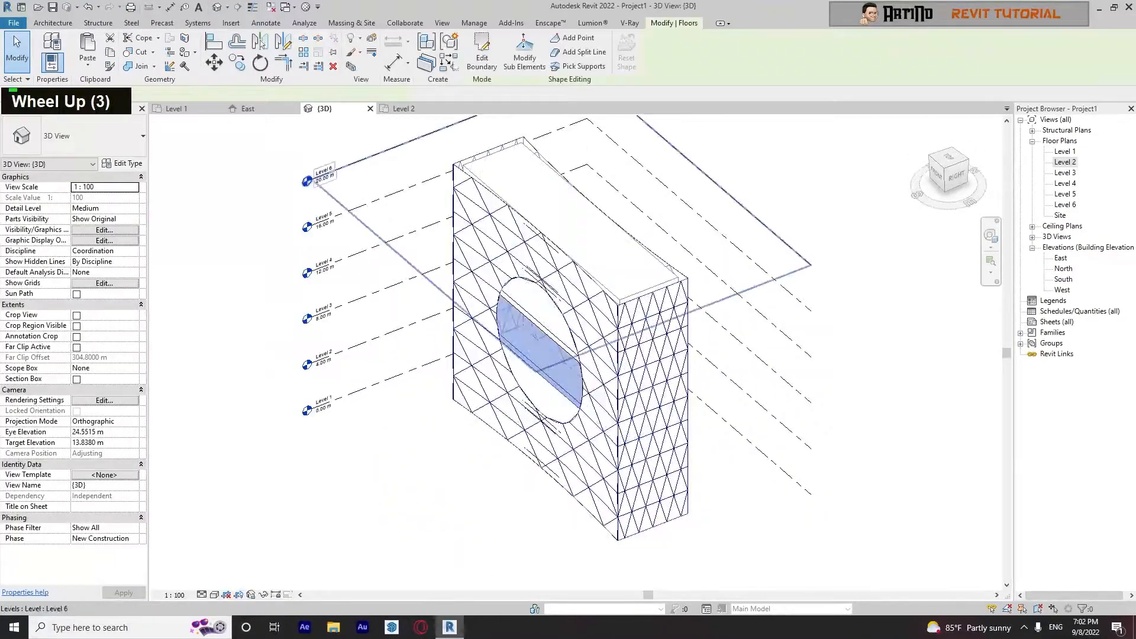
{"action": "left_click", "coordinate": [481, 53]}
{"action": "middle_click_drag", "start_coordinate": [487, 370], "coordinate": [387, 333], "text": "shift"}
{"action": "double_click", "coordinate": [1067, 173]}
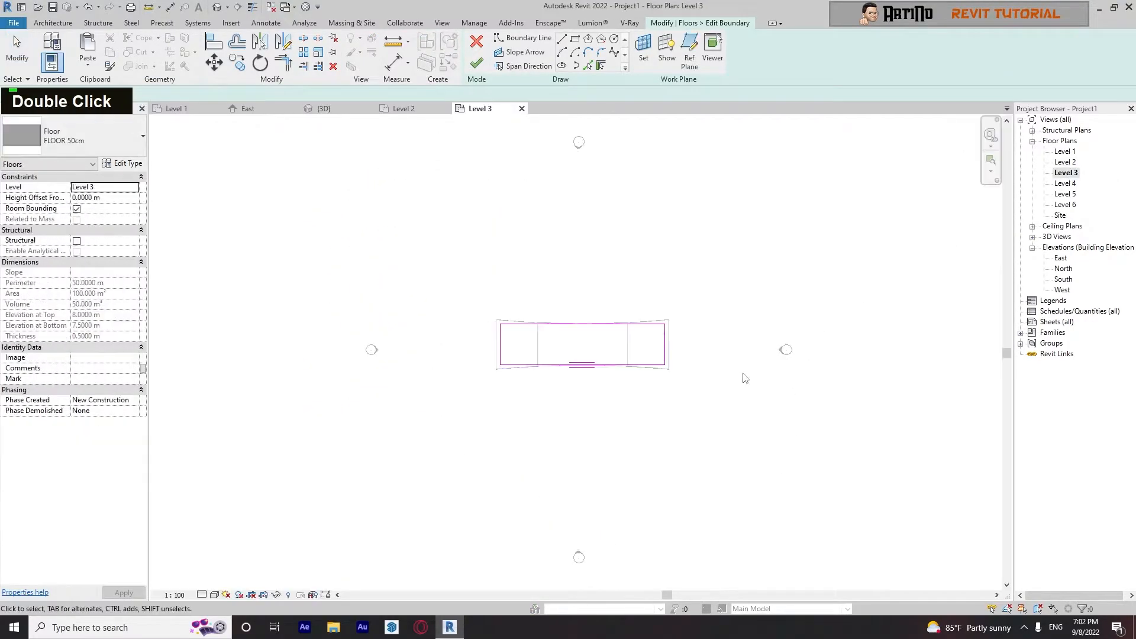
Step: Draw two boundary lines across the Level 3 slab along the void's edges, about 4.5 m from each end
{"action": "scroll", "coordinate": [645, 349], "scroll_direction": "up", "scroll_amount": 9}
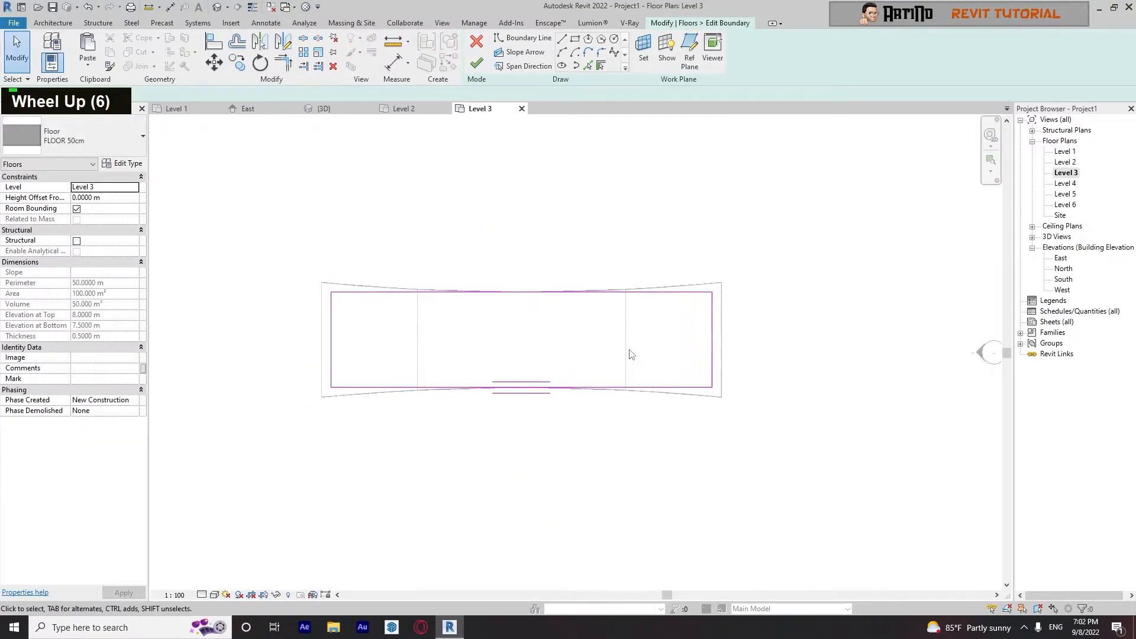
{"action": "left_click", "coordinate": [561, 40]}
{"action": "scroll", "coordinate": [625, 406], "scroll_direction": "up", "scroll_amount": 4}
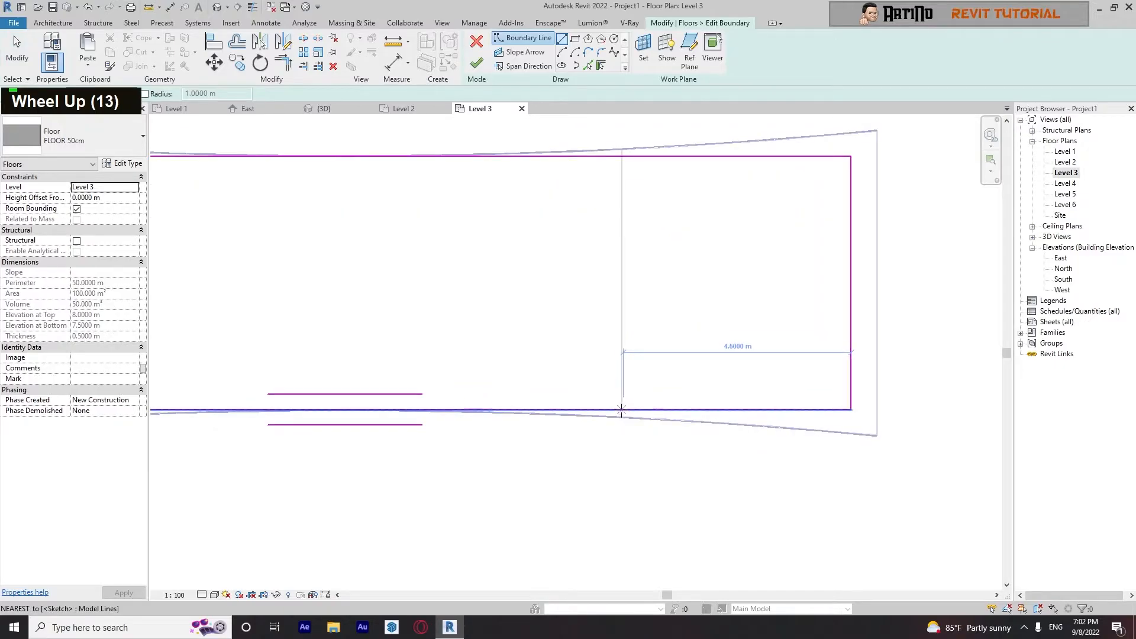
{"action": "left_click", "coordinate": [621, 410]}
{"action": "left_click", "coordinate": [623, 156]}
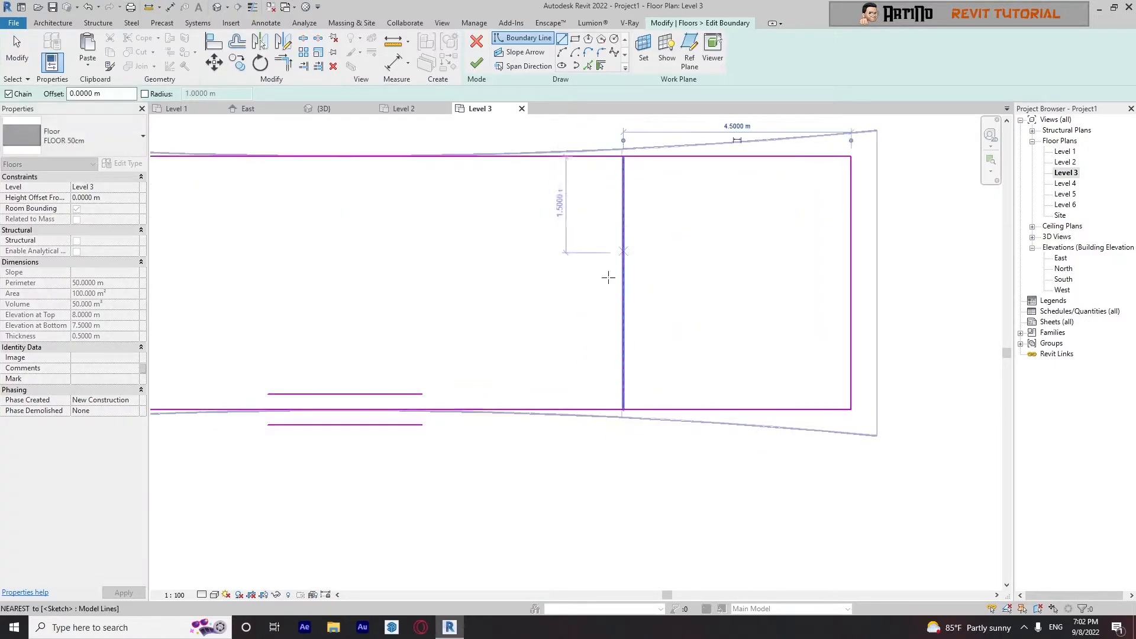
{"action": "middle_click", "coordinate": [571, 300]}
{"action": "scroll", "coordinate": [553, 262], "scroll_direction": "up", "scroll_amount": 9}
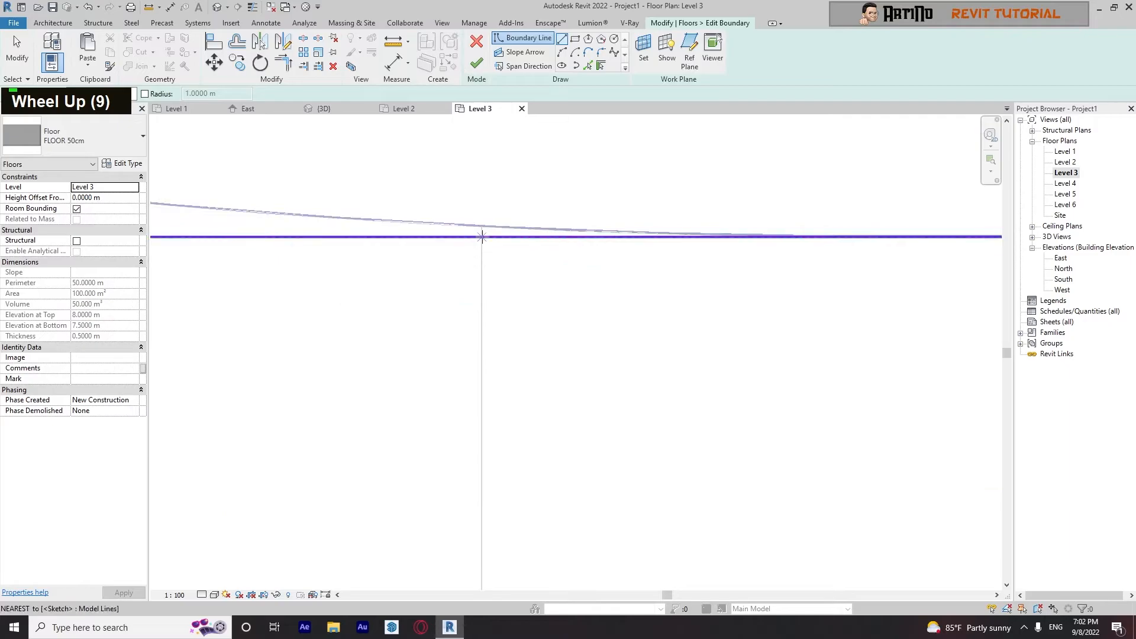
{"action": "left_click", "coordinate": [481, 236]}
{"action": "middle_click_drag", "start_coordinate": [453, 485], "coordinate": [522, 257]}
{"action": "left_click", "coordinate": [550, 393]}
Step: Split the long edges of the Level 3 slab, trim them to the cross lines into two end rectangles, and finish the boundary
{"action": "scroll", "coordinate": [385, 231], "scroll_direction": "down", "scroll_amount": 6}
{"action": "left_click", "coordinate": [303, 39]}
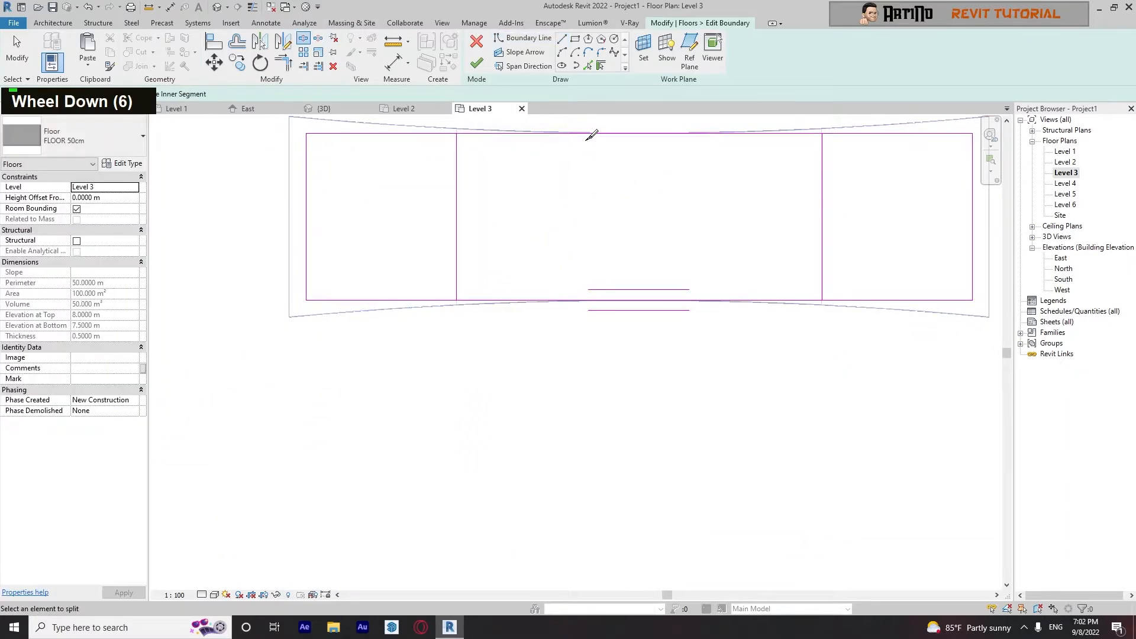
{"action": "left_click", "coordinate": [603, 301]}
{"action": "left_click", "coordinate": [288, 67]}
{"action": "middle_click_drag", "start_coordinate": [388, 194], "coordinate": [409, 243]}
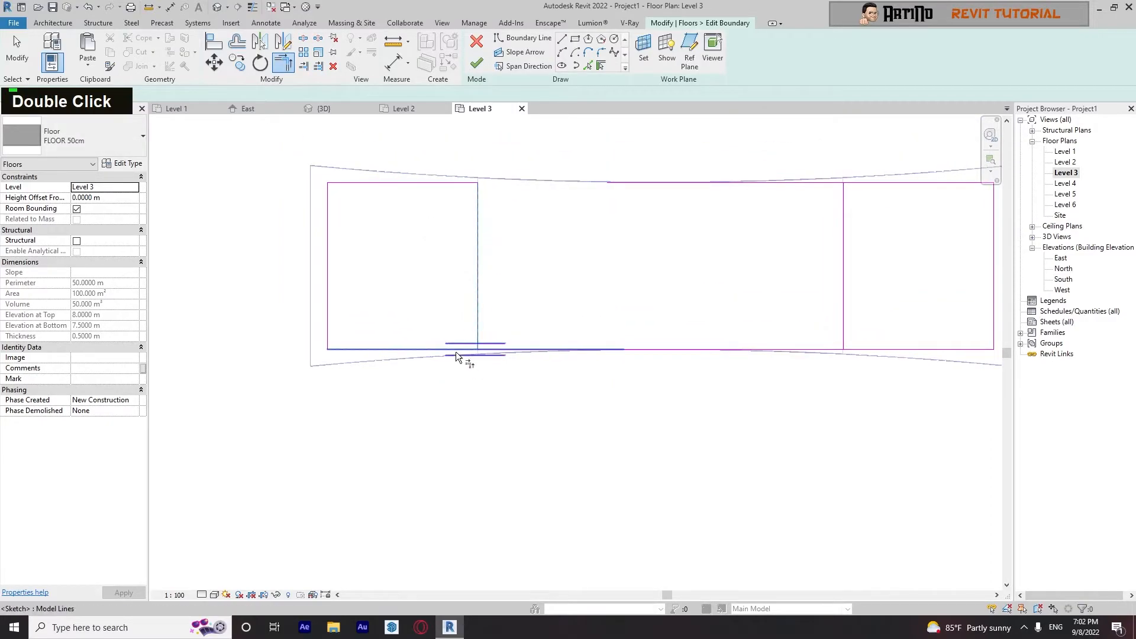
{"action": "middle_click_drag", "start_coordinate": [736, 440], "coordinate": [665, 314]}
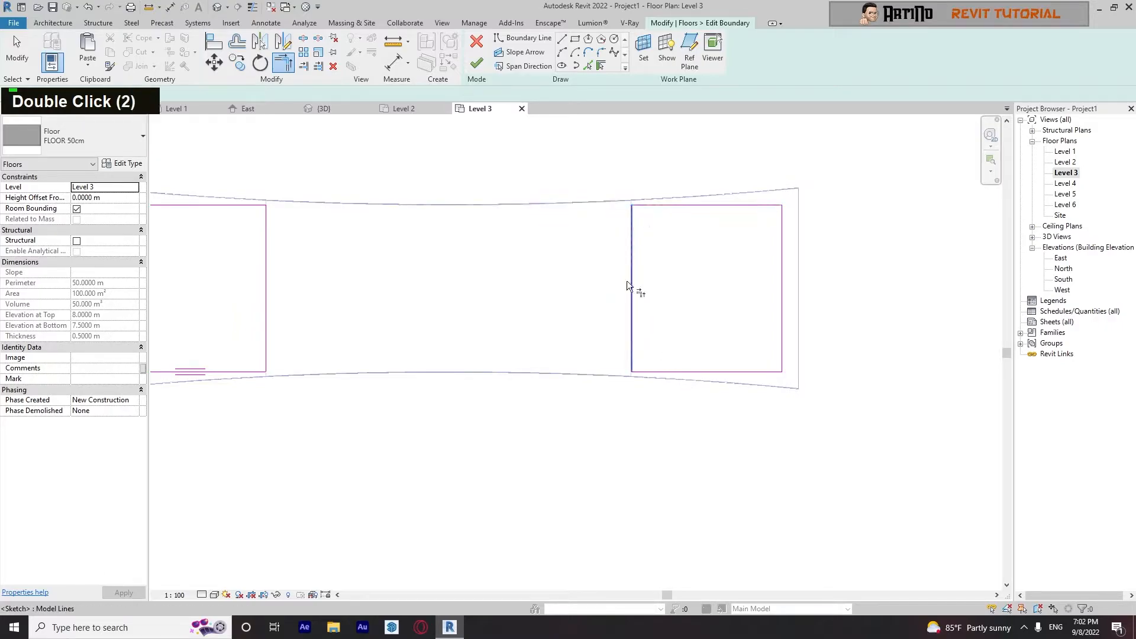
{"action": "left_click", "coordinate": [476, 63]}
{"action": "left_click", "coordinate": [567, 394]}
{"action": "scroll", "coordinate": [567, 394], "scroll_direction": "down", "scroll_amount": 6}
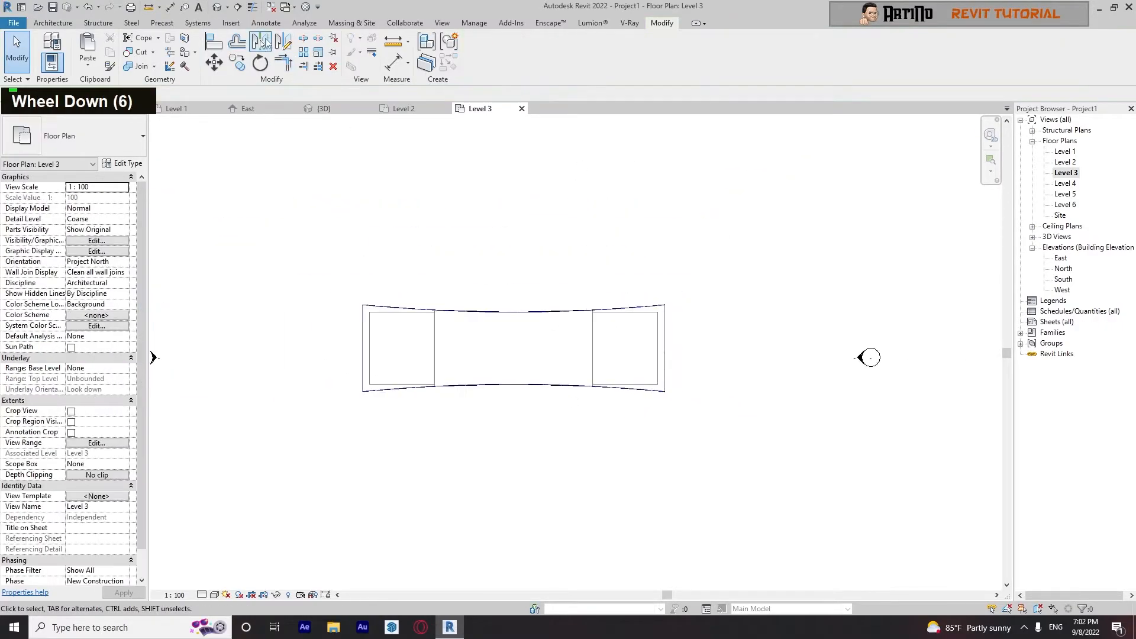
Step: Select the Level 4 floor slab in the 3D view and open its boundary for editing over the Level 3 floor plan
{"action": "left_click", "coordinate": [217, 8]}
{"action": "middle_click_drag", "start_coordinate": [494, 331], "coordinate": [775, 408], "text": "shift"}
{"action": "left_click", "coordinate": [550, 340]}
{"action": "middle_click_drag", "start_coordinate": [550, 340], "coordinate": [567, 349], "text": "shift"}
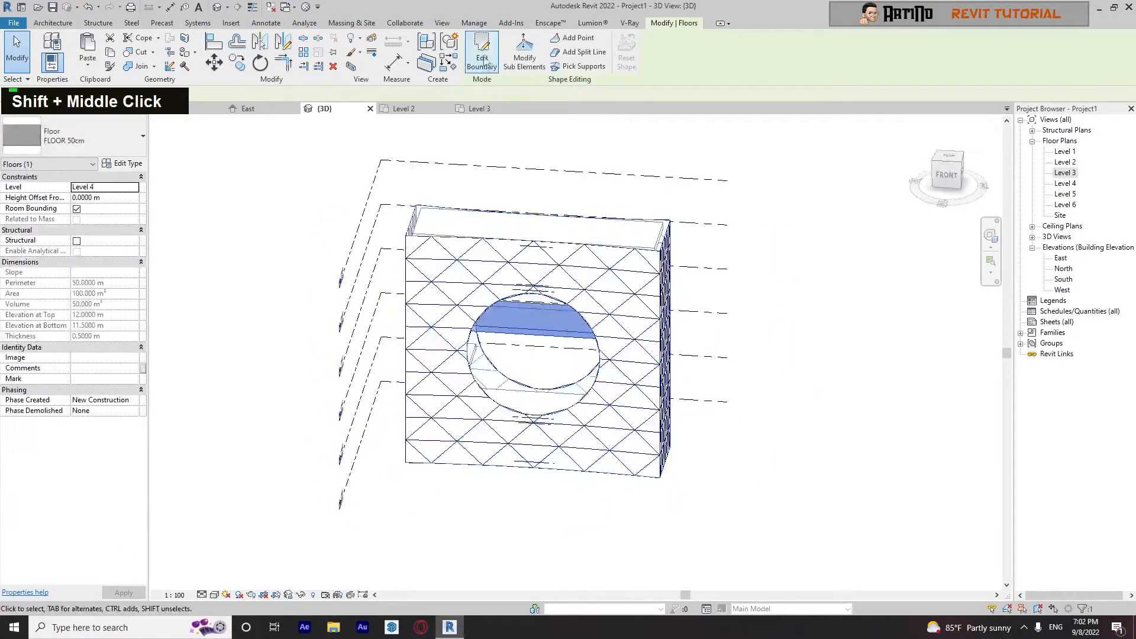
{"action": "left_click", "coordinate": [482, 53]}
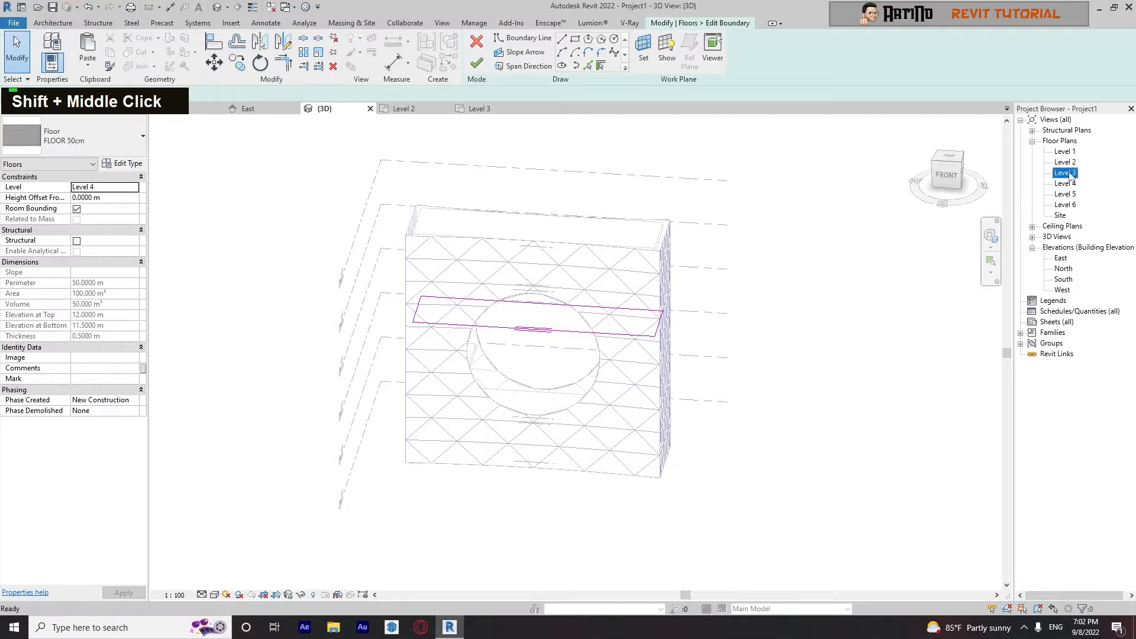
{"action": "double_click", "coordinate": [1064, 173]}
{"action": "scroll", "coordinate": [591, 389], "scroll_direction": "up", "scroll_amount": 6}
{"action": "middle_click_drag", "start_coordinate": [556, 352], "coordinate": [602, 363]}
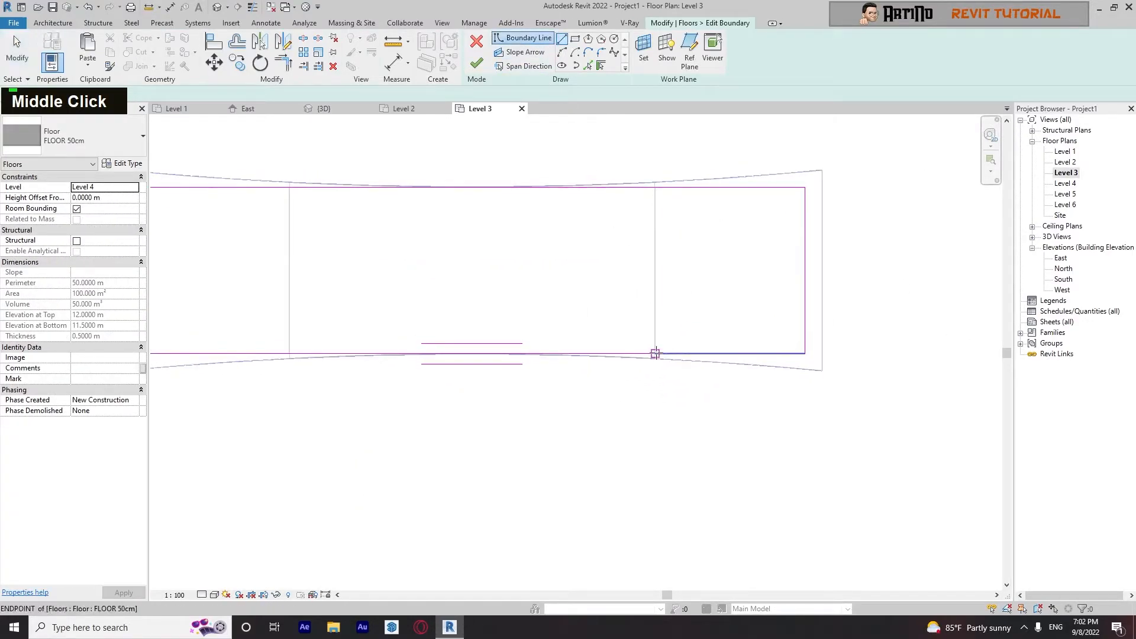
Step: Draw two boundary lines across the Level 4 slab along the inner edges of the Level 3 floor pieces, about 4.5 m from each end
{"action": "left_click", "coordinate": [655, 354]}
{"action": "middle_click", "coordinate": [655, 187]}
{"action": "middle_click", "coordinate": [655, 187]}
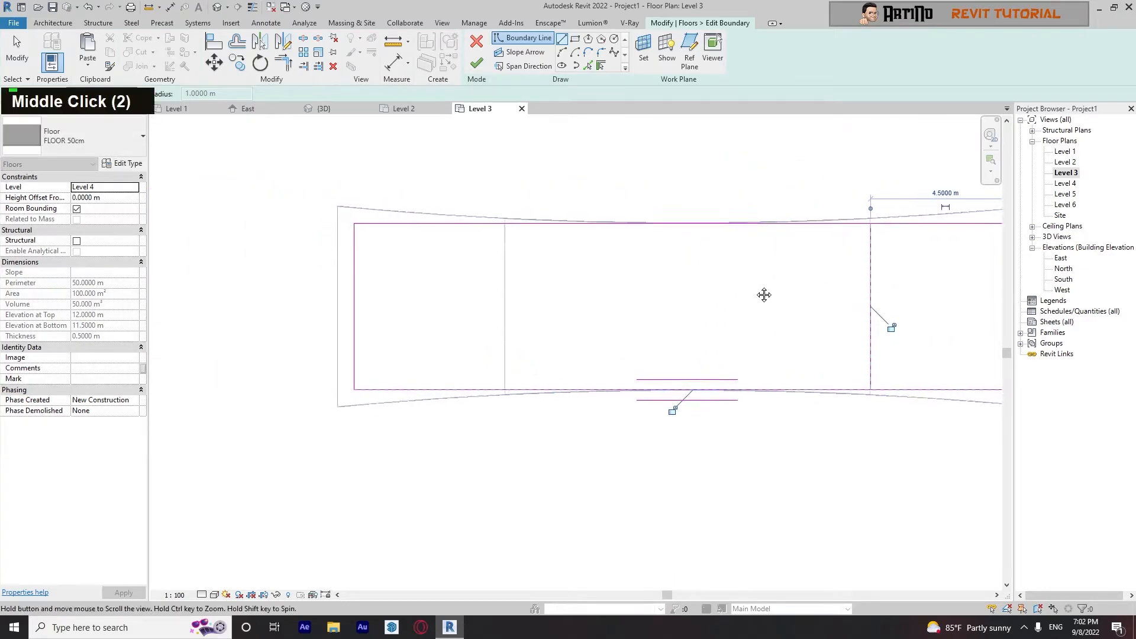
{"action": "key", "text": "Escape"}
{"action": "left_click", "coordinate": [504, 223]}
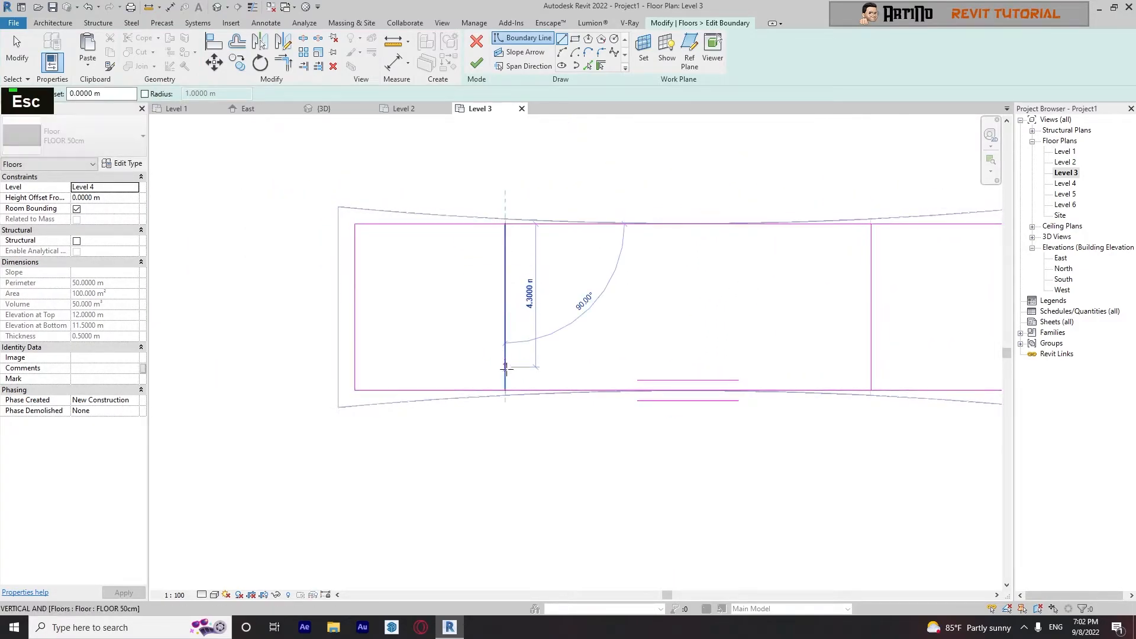
{"action": "left_click", "coordinate": [505, 390]}
{"action": "key", "text": "Escape"}
{"action": "key", "text": "Escape"}
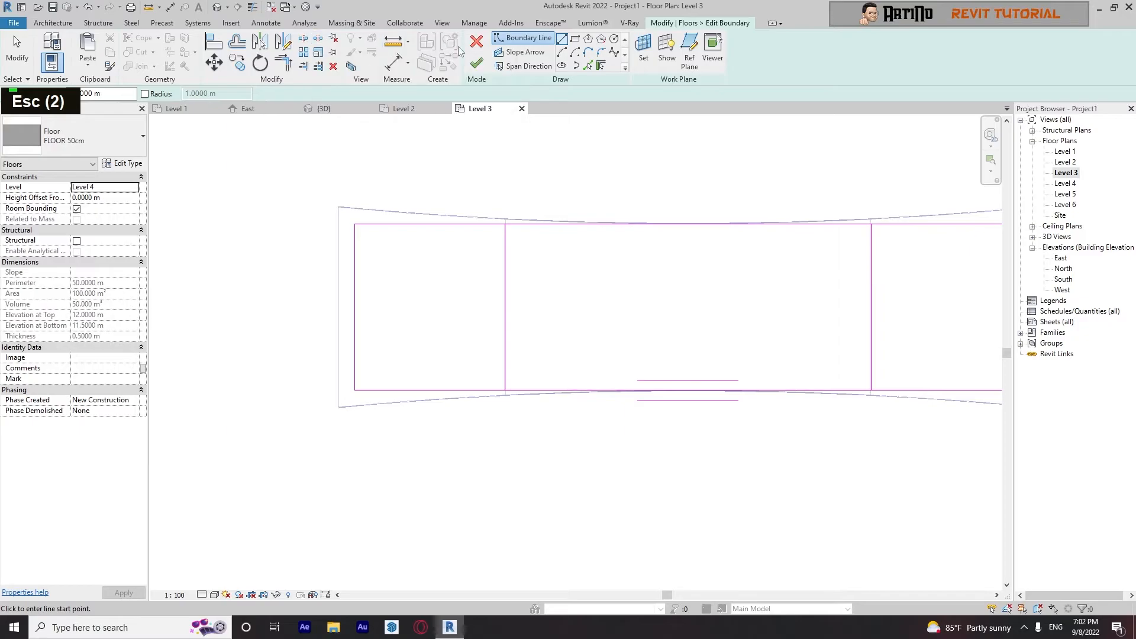
Step: Split the long edges of the Level 4 slab, trim them to the cross lines into two end rectangles, and finish the boundary
{"action": "left_click", "coordinate": [302, 38]}
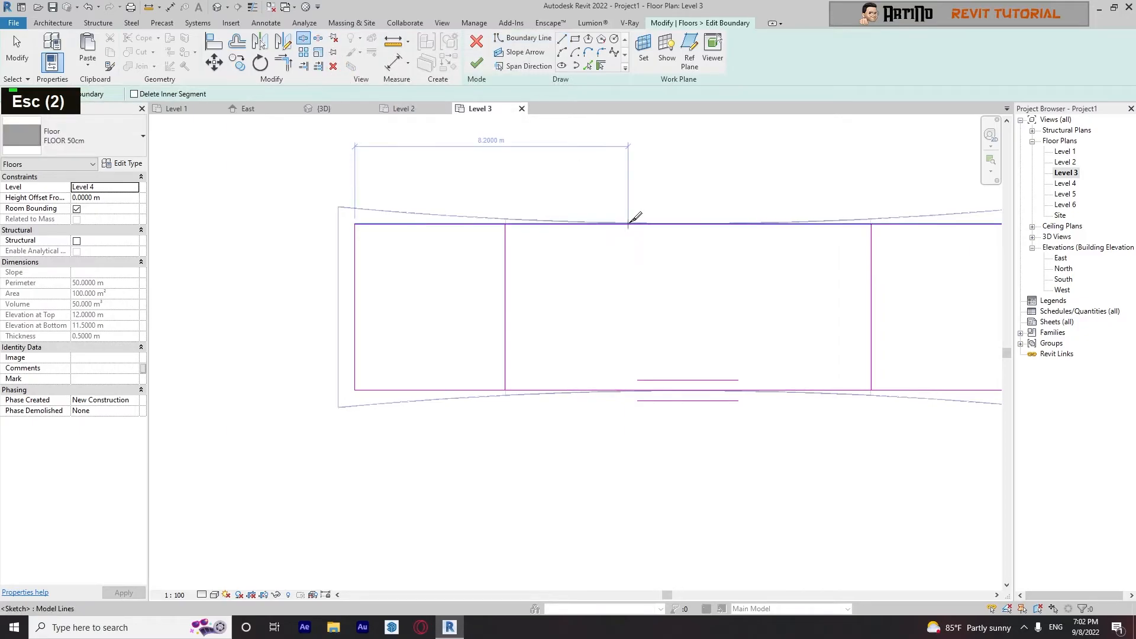
{"action": "left_click", "coordinate": [611, 390]}
{"action": "left_click", "coordinate": [280, 67]}
{"action": "left_click", "coordinate": [472, 224]}
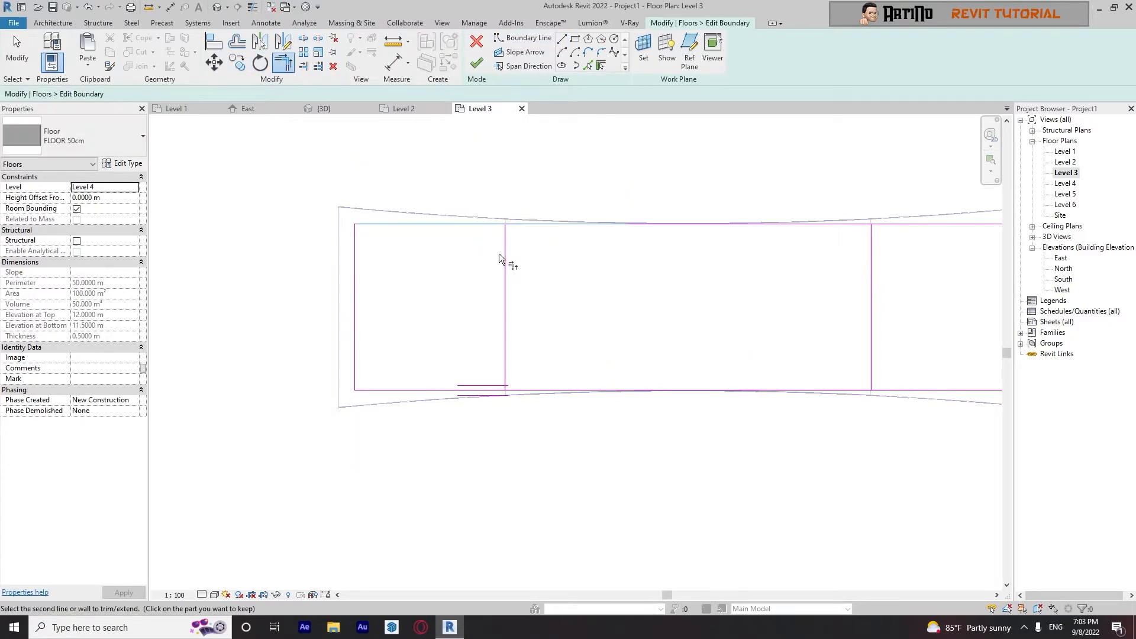
{"action": "left_click", "coordinate": [505, 270]}
{"action": "middle_click_drag", "start_coordinate": [910, 357], "coordinate": [763, 366]}
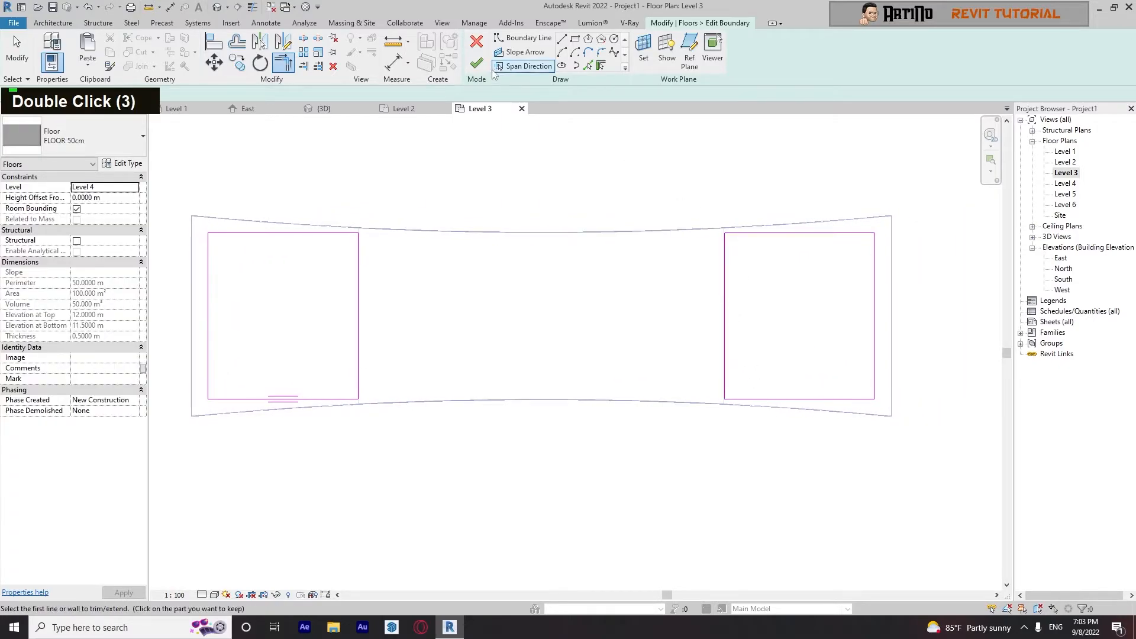
{"action": "left_click", "coordinate": [476, 63]}
{"action": "left_click", "coordinate": [645, 179]}
{"action": "scroll", "coordinate": [644, 179], "scroll_direction": "down", "scroll_amount": 7}
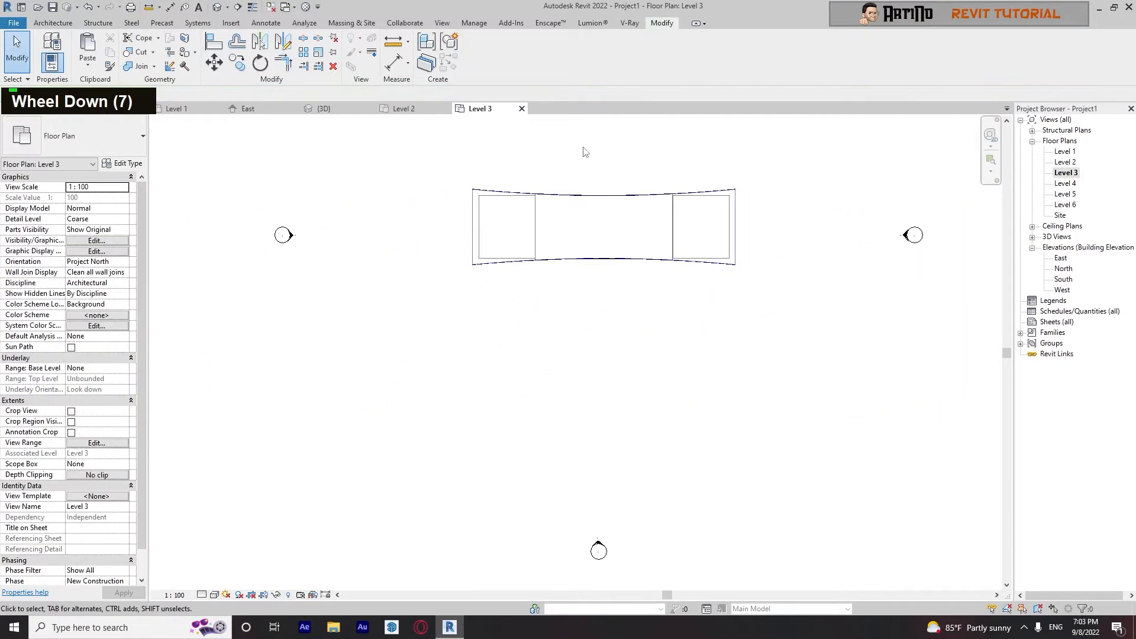
Step: Return to the 3D view and examine the floor slabs around the circular void
{"action": "left_click", "coordinate": [218, 8]}
{"action": "middle_click_drag", "start_coordinate": [665, 414], "coordinate": [524, 453], "text": "shift"}
{"action": "scroll", "coordinate": [516, 245], "scroll_direction": "up", "scroll_amount": 4}
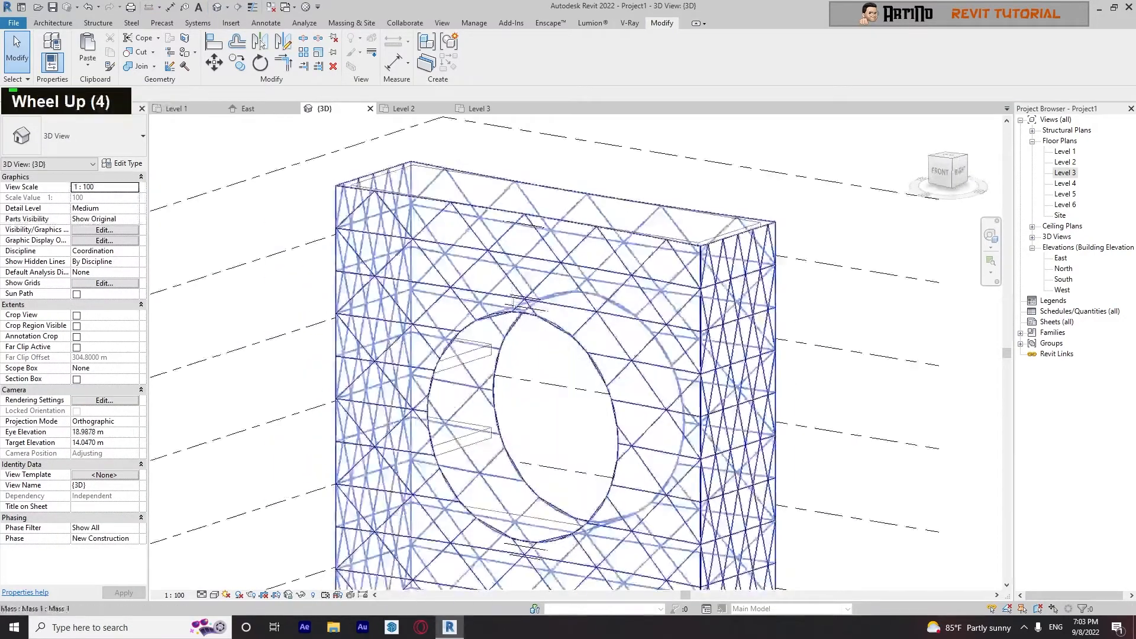
{"action": "left_click", "coordinate": [526, 306]}
{"action": "scroll", "coordinate": [602, 344], "scroll_direction": "down", "scroll_amount": 3}
{"action": "middle_click_drag", "start_coordinate": [601, 341], "coordinate": [590, 291]}
{"action": "scroll", "coordinate": [569, 285], "scroll_direction": "up", "scroll_amount": 7}
{"action": "scroll", "coordinate": [569, 285], "scroll_direction": "down", "scroll_amount": 6}
{"action": "left_click", "coordinate": [594, 319]}
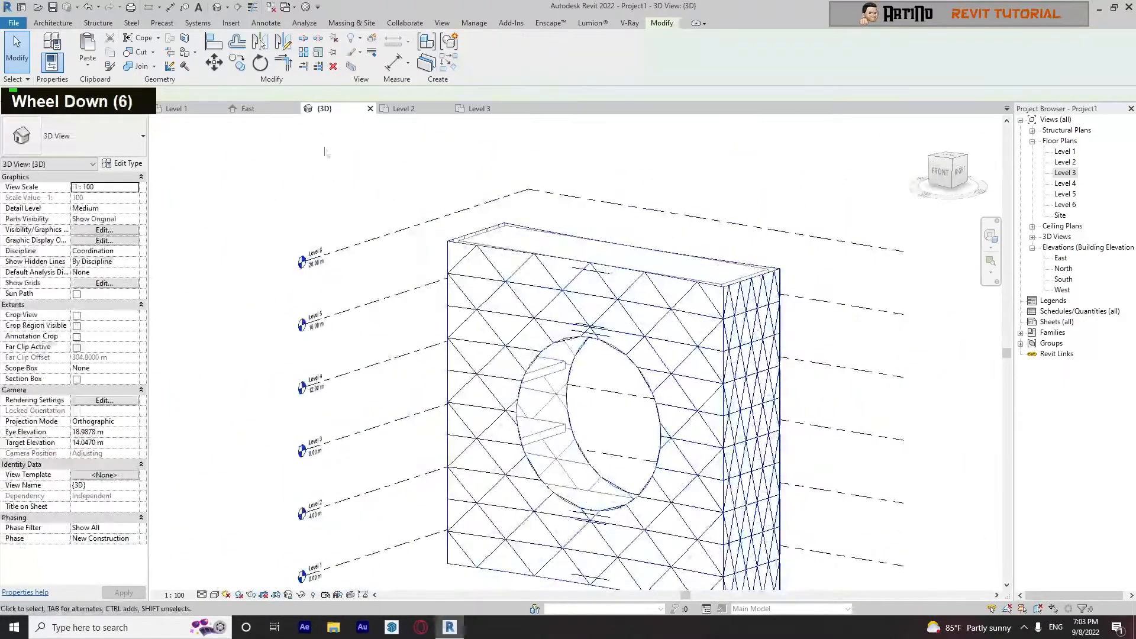
Step: Select the Level 5 floor slab in the 3D view and open its boundary for editing over the Level 5 floor plan
{"action": "scroll", "coordinate": [623, 353], "scroll_direction": "up", "scroll_amount": 10}
{"action": "left_click", "coordinate": [623, 354]}
{"action": "left_click", "coordinate": [479, 52]}
{"action": "scroll", "coordinate": [1068, 192], "scroll_direction": "down", "scroll_amount": 6}
{"action": "scroll", "coordinate": [656, 338], "scroll_direction": "down", "scroll_amount": 6}
{"action": "middle_click_drag", "start_coordinate": [660, 342], "coordinate": [733, 357]}
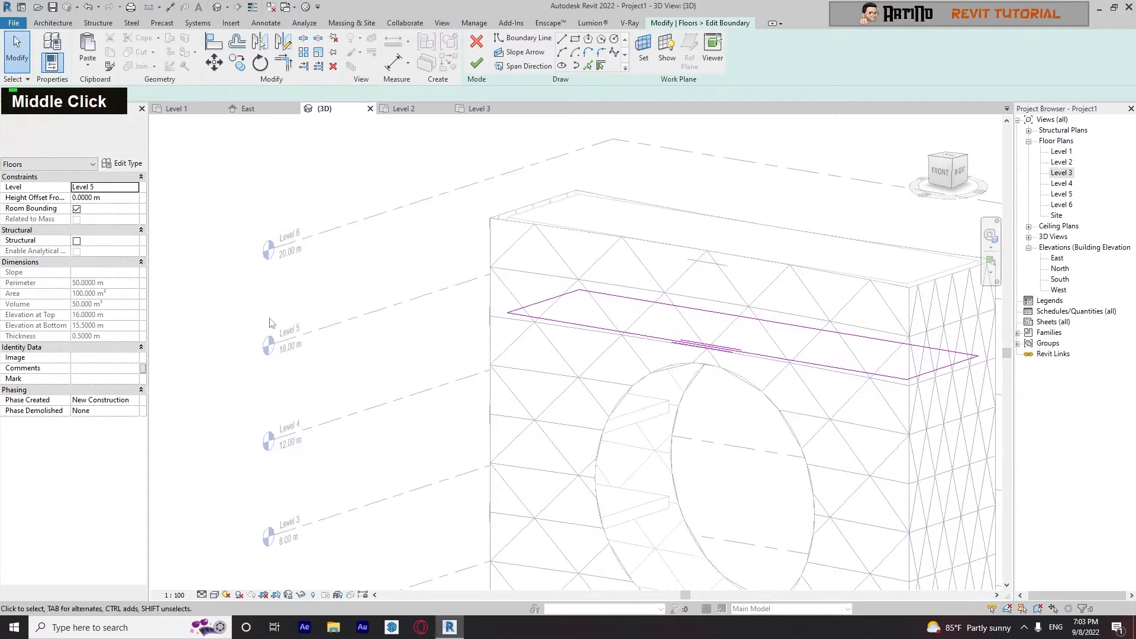
{"action": "double_click", "coordinate": [1062, 195]}
{"action": "scroll", "coordinate": [606, 379], "scroll_direction": "up", "scroll_amount": 11}
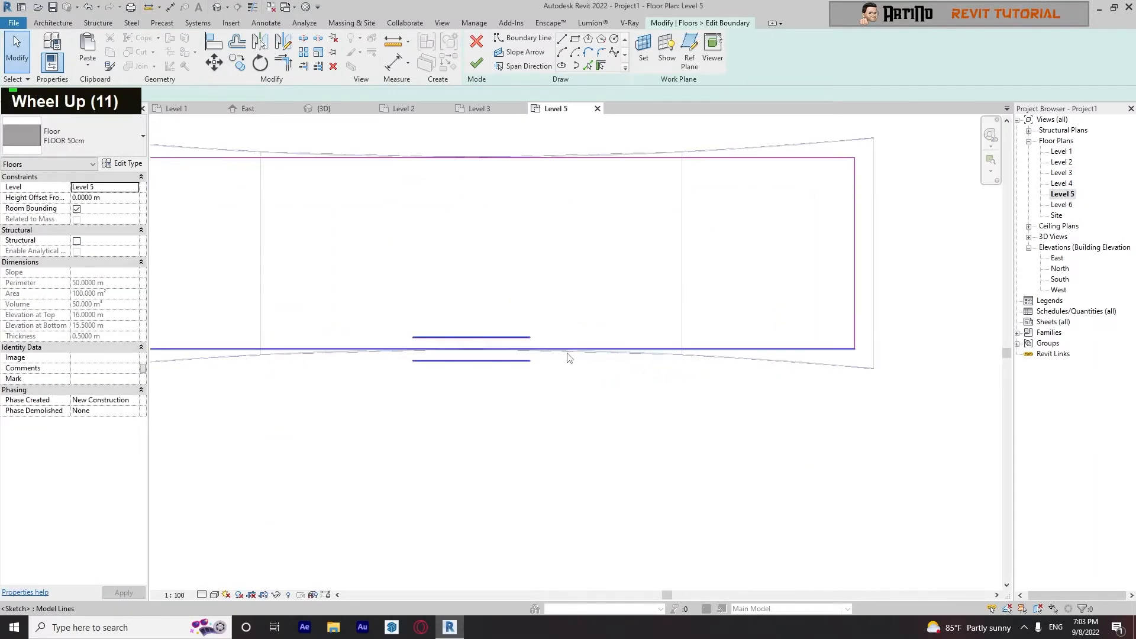
{"action": "middle_click_drag", "start_coordinate": [568, 355], "coordinate": [671, 362]}
{"action": "middle_click_drag", "start_coordinate": [550, 494], "coordinate": [571, 495]}
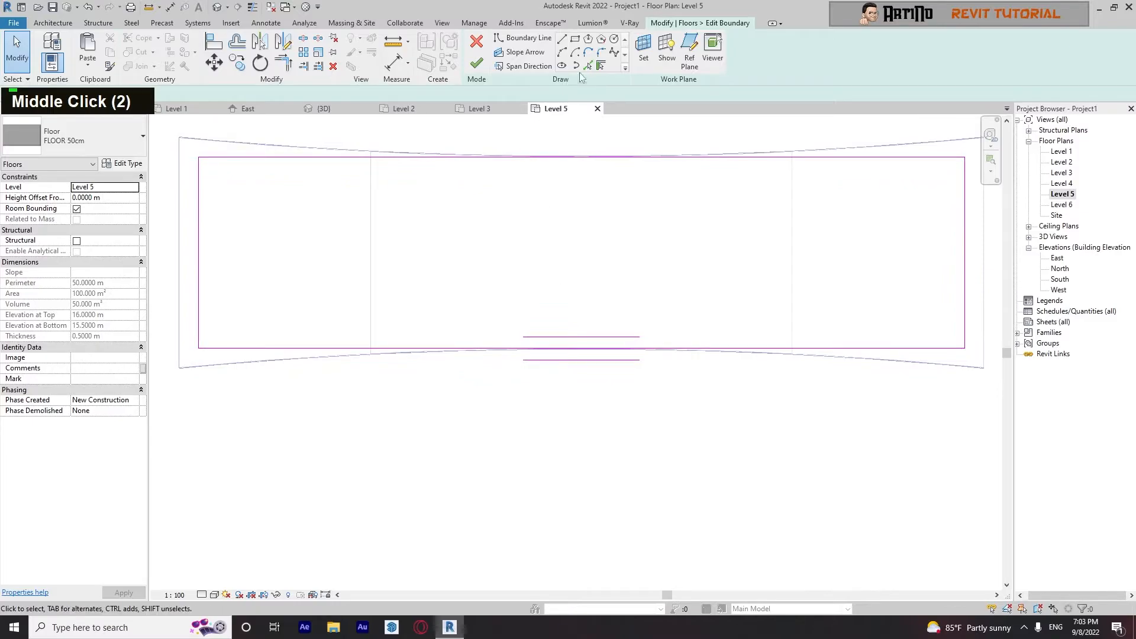
Step: Replace the front straight edge of the Level 5 slab with an inward-curving boundary arc of about 171 m radius between its corners
{"action": "left_click", "coordinate": [200, 349]}
{"action": "middle_click_drag", "start_coordinate": [617, 395], "coordinate": [434, 397]}
{"action": "left_click", "coordinate": [782, 349]}
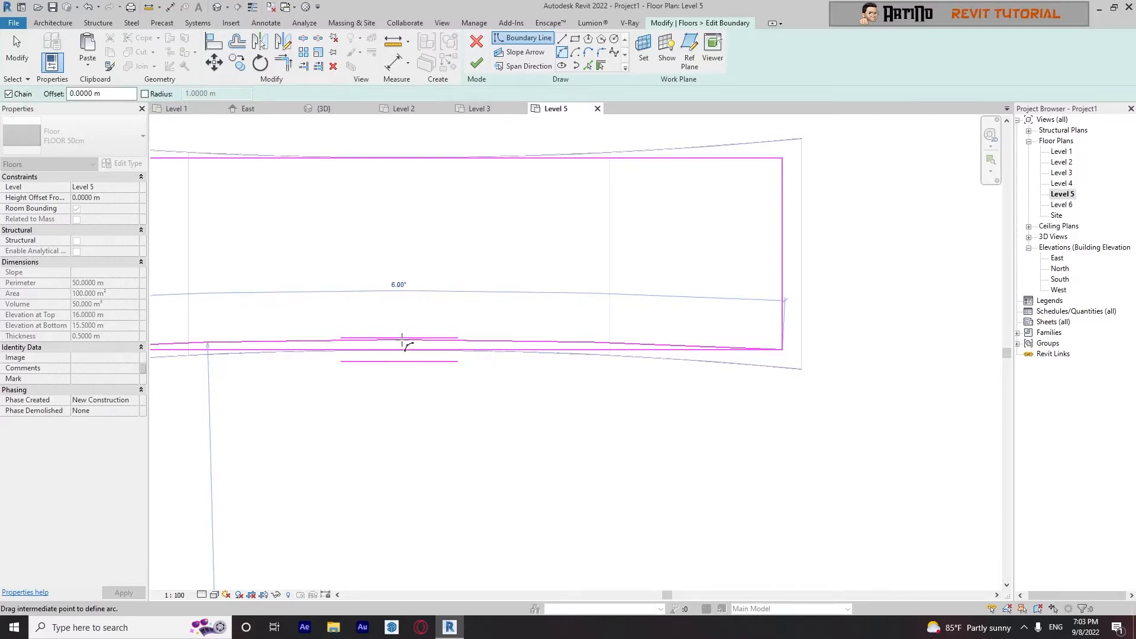
{"action": "left_click", "coordinate": [402, 343]}
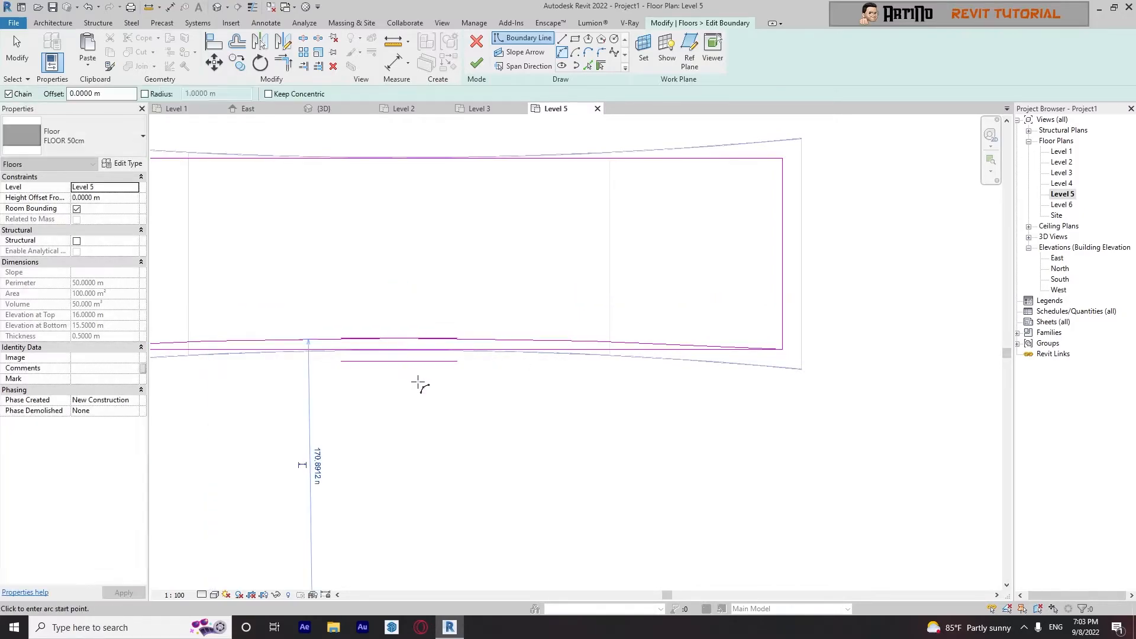
{"action": "key", "text": "Escape"}
{"action": "key", "text": "Escape"}
{"action": "scroll", "coordinate": [485, 426], "scroll_direction": "down", "scroll_amount": 4}
{"action": "middle_click_drag", "start_coordinate": [484, 426], "coordinate": [574, 440]}
{"action": "key", "text": "Delete"}
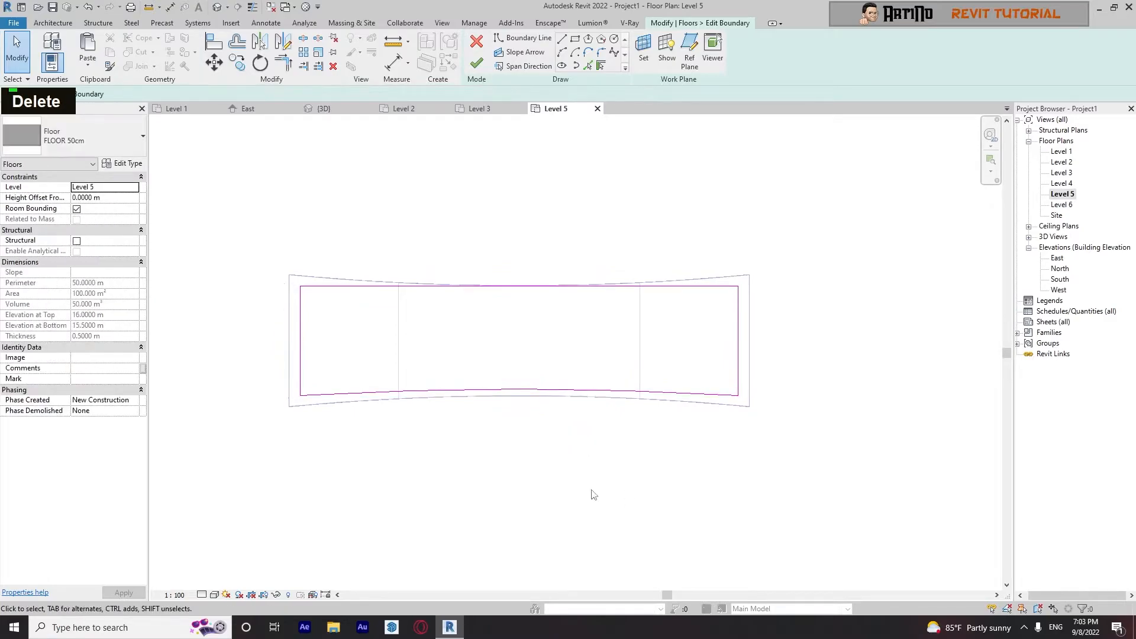
Step: Mirror the arc about the slab's lengthwise centreline to replace the rear straight edge, and finish the Level 5 boundary
{"action": "left_click", "coordinate": [517, 395]}
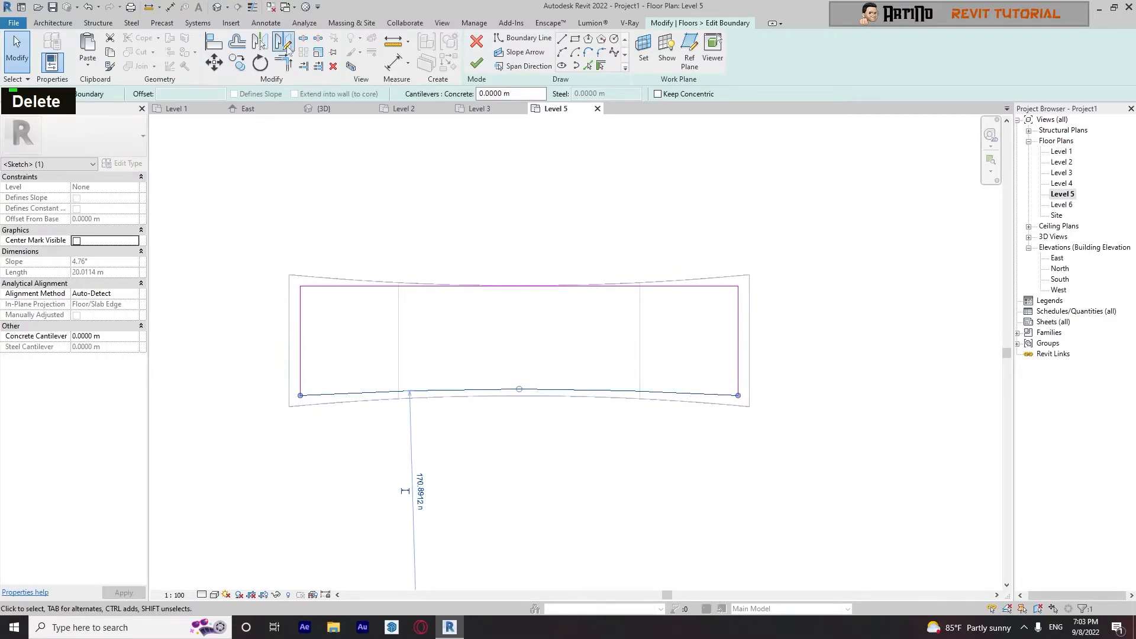
{"action": "left_click", "coordinate": [301, 341]}
{"action": "left_click", "coordinate": [736, 342]}
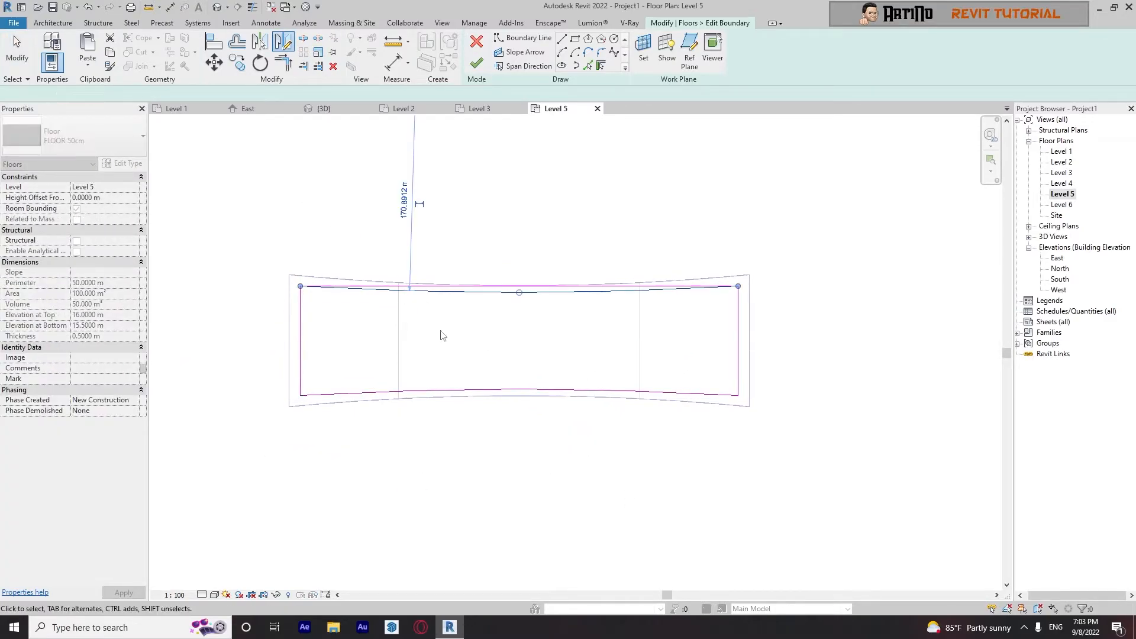
{"action": "key", "text": "Escape"}
{"action": "key", "text": "Escape"}
{"action": "left_click", "coordinate": [609, 286]}
{"action": "key", "text": "Delete"}
{"action": "left_click", "coordinate": [476, 63]}
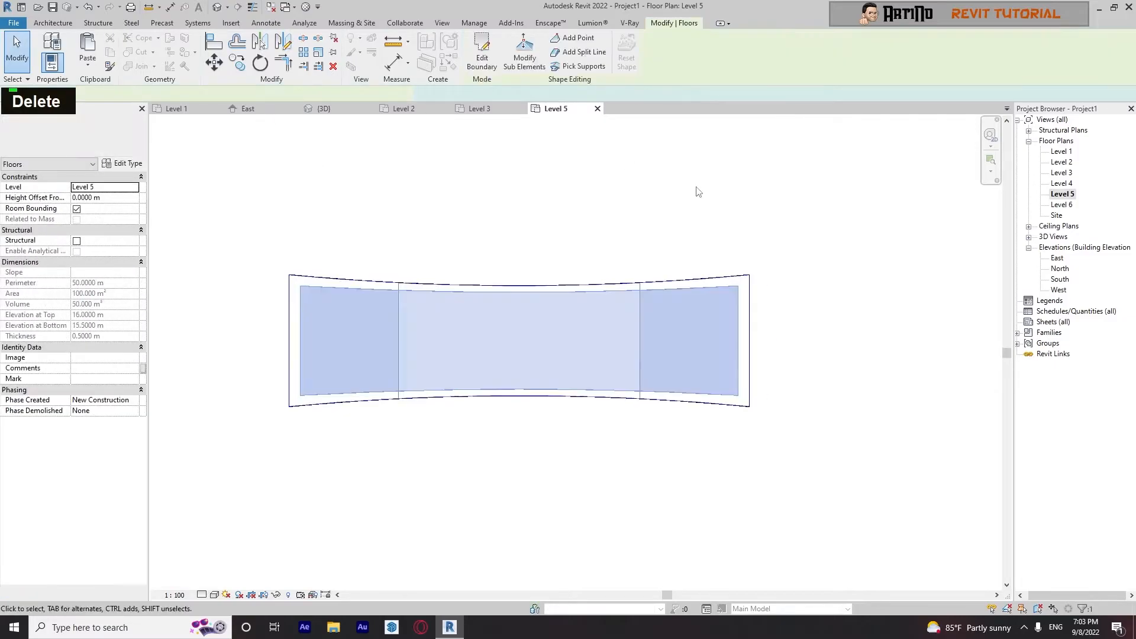
{"action": "left_click", "coordinate": [720, 185]}
{"action": "left_click", "coordinate": [225, 10]}
{"action": "middle_click_drag", "start_coordinate": [698, 278], "coordinate": [591, 204], "text": "shift"}
{"action": "left_click", "coordinate": [722, 261]}
{"action": "scroll", "coordinate": [722, 261], "scroll_direction": "down", "scroll_amount": 1}
{"action": "middle_click_drag", "start_coordinate": [591, 204], "coordinate": [621, 379], "text": "shift"}
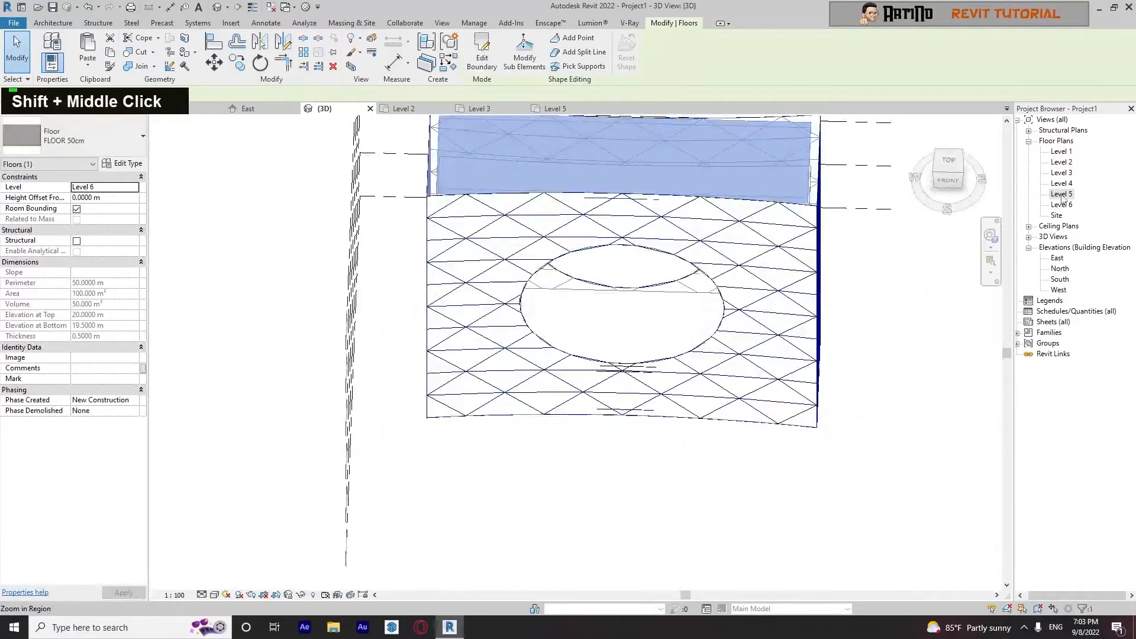
{"action": "double_click", "coordinate": [592, 137]}
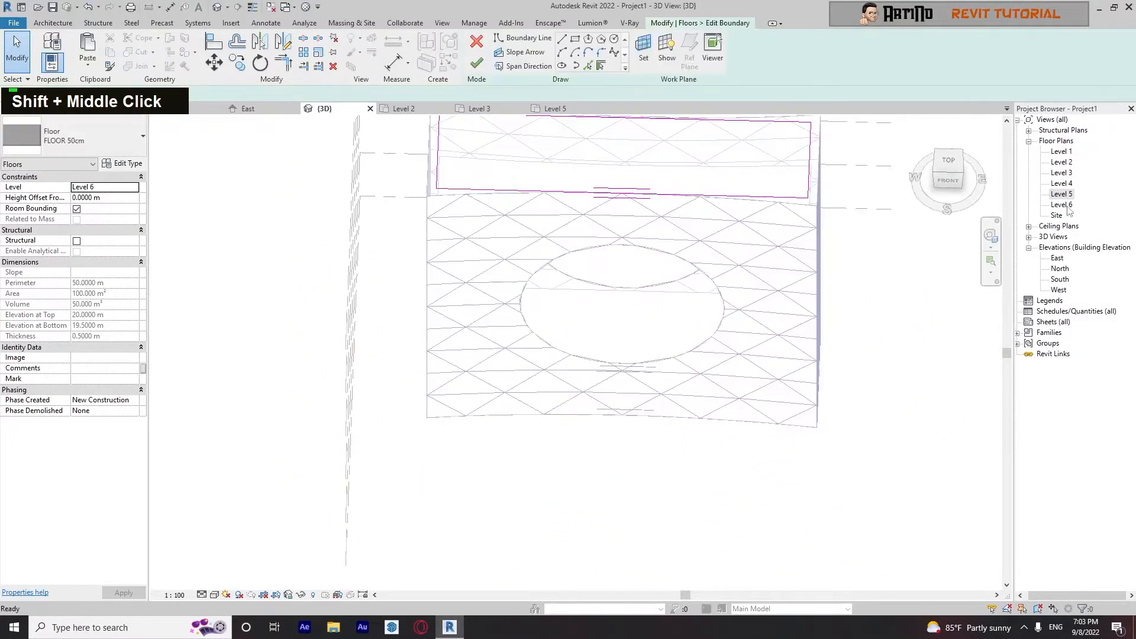
{"action": "scroll", "coordinate": [621, 362], "scroll_direction": "up", "scroll_amount": 9}
{"action": "middle_click_drag", "start_coordinate": [555, 375], "coordinate": [609, 432]}
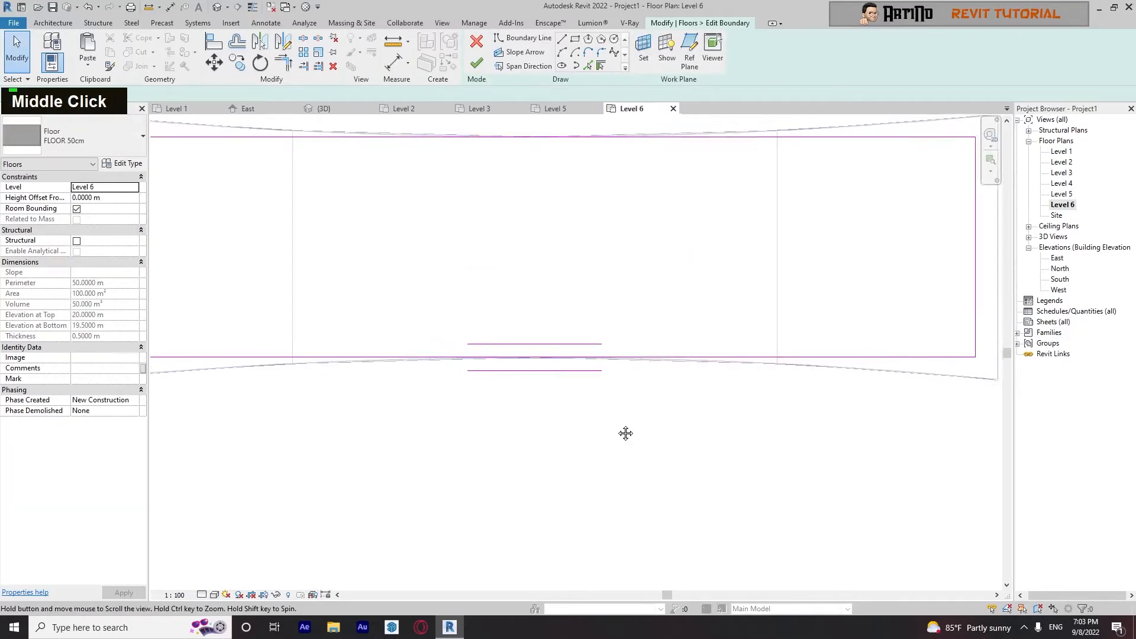
{"action": "scroll", "coordinate": [633, 430], "scroll_direction": "down", "scroll_amount": 3}
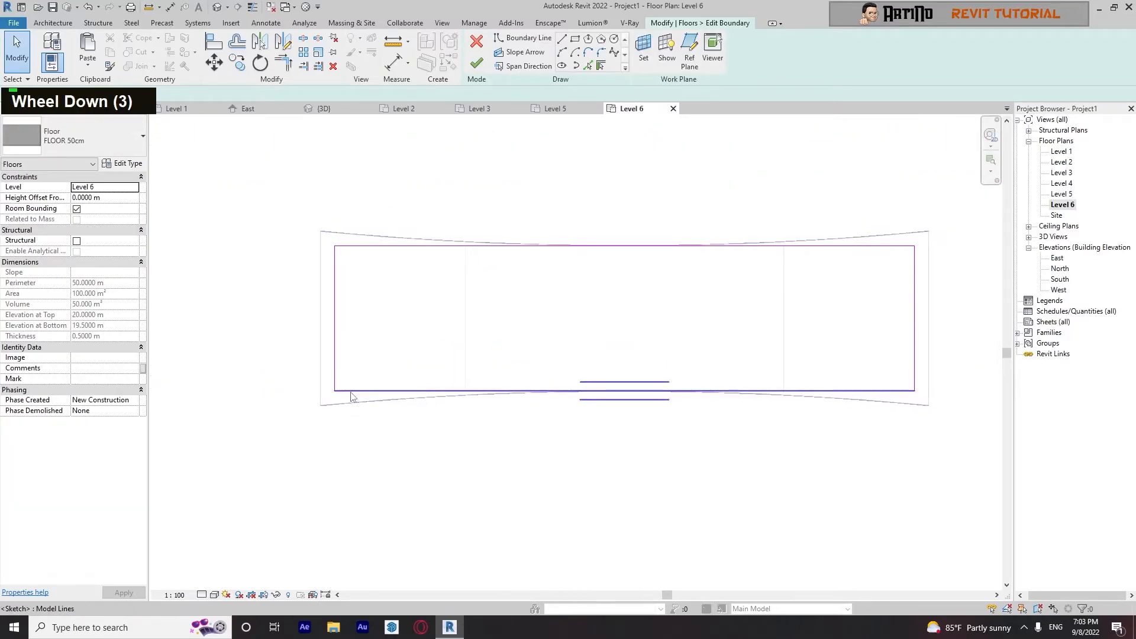
{"action": "scroll", "coordinate": [352, 395], "scroll_direction": "down", "scroll_amount": 1}
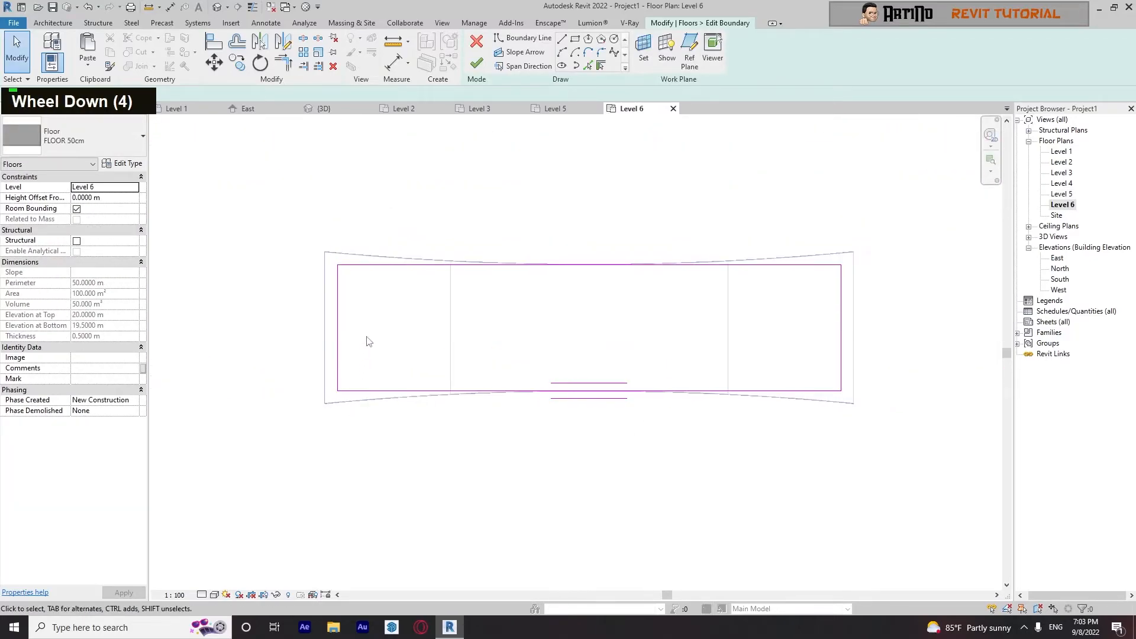
{"action": "left_click", "coordinate": [483, 48]}
{"action": "left_click", "coordinate": [540, 231]}
Step: Undo the mirrored rear arc of the Level 5 slab in the 3D view and finish its boundary again
{"action": "left_click", "coordinate": [218, 7]}
{"action": "middle_click_drag", "start_coordinate": [629, 260], "coordinate": [496, 234], "text": "shift"}
{"action": "scroll", "coordinate": [493, 233], "scroll_direction": "up", "scroll_amount": 3}
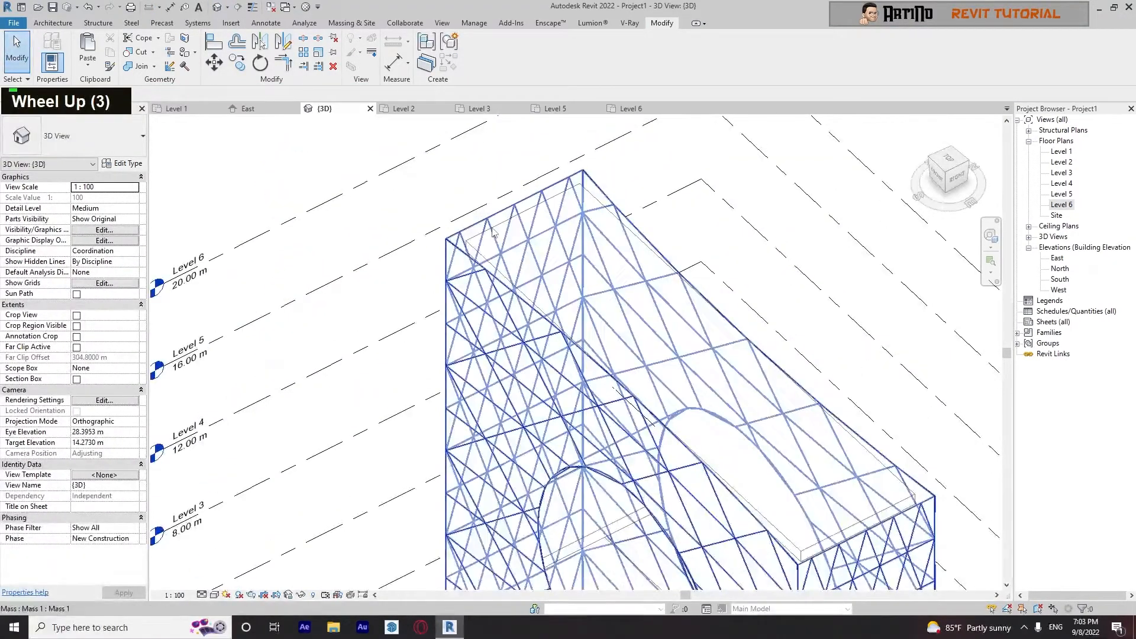
{"action": "key", "text": "ctrl+z"}
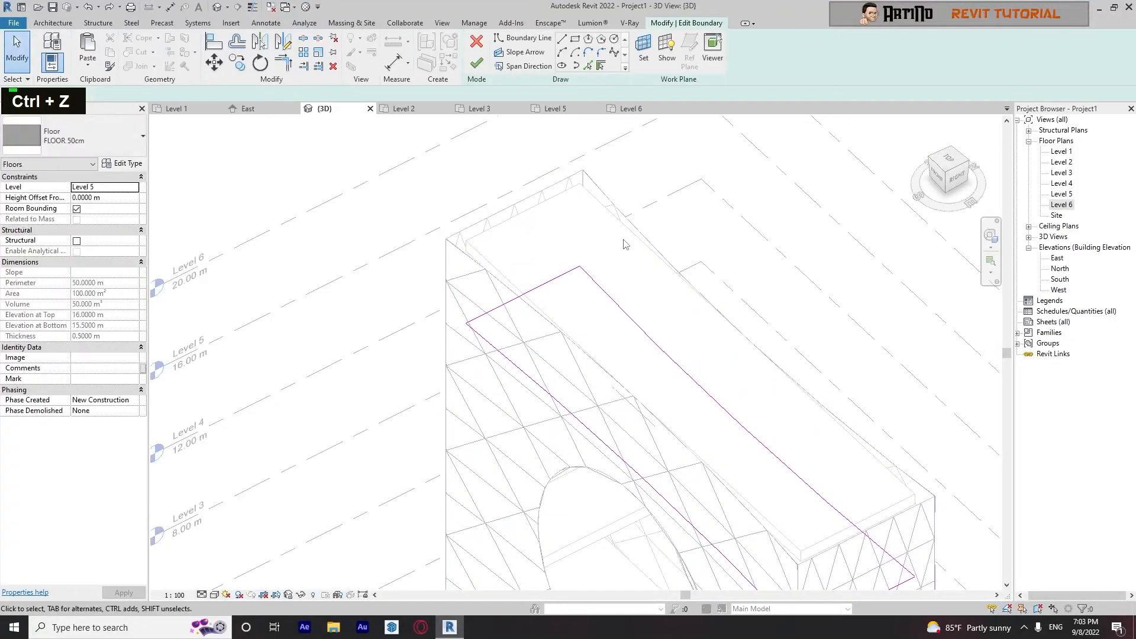
{"action": "key", "text": "ctrl+z"}
{"action": "key", "text": "ctrl+z"}
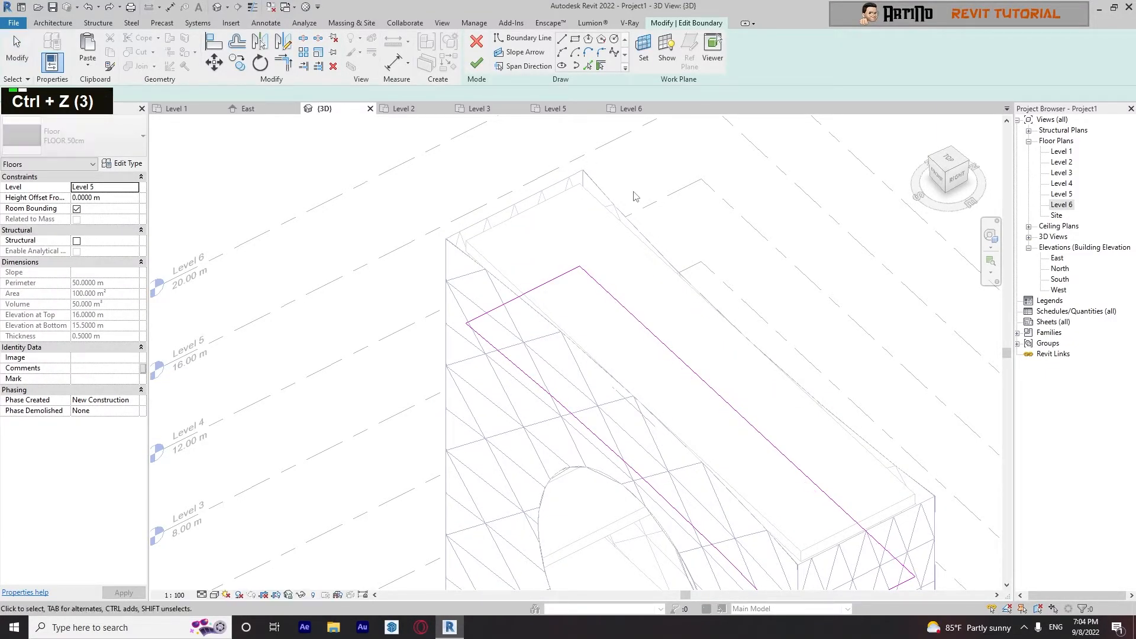
{"action": "left_click", "coordinate": [477, 63]}
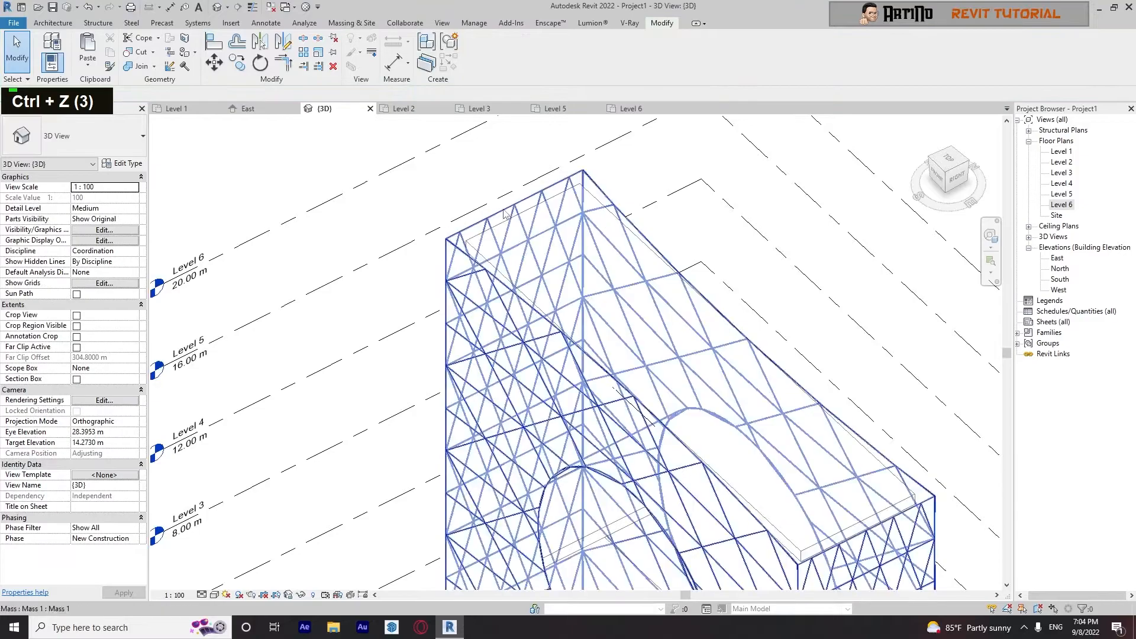
Step: Delete the Level 6 floor slab and copy the Level 5 slab to the clipboard
{"action": "left_click", "coordinate": [533, 248]}
{"action": "key", "text": "Delete"}
{"action": "middle_click_drag", "start_coordinate": [627, 414], "coordinate": [656, 482], "text": "shift"}
{"action": "left_click", "coordinate": [626, 186]}
{"action": "middle_click_drag", "start_coordinate": [643, 394], "coordinate": [792, 272], "text": "shift"}
{"action": "key", "text": "ctrl+c"}
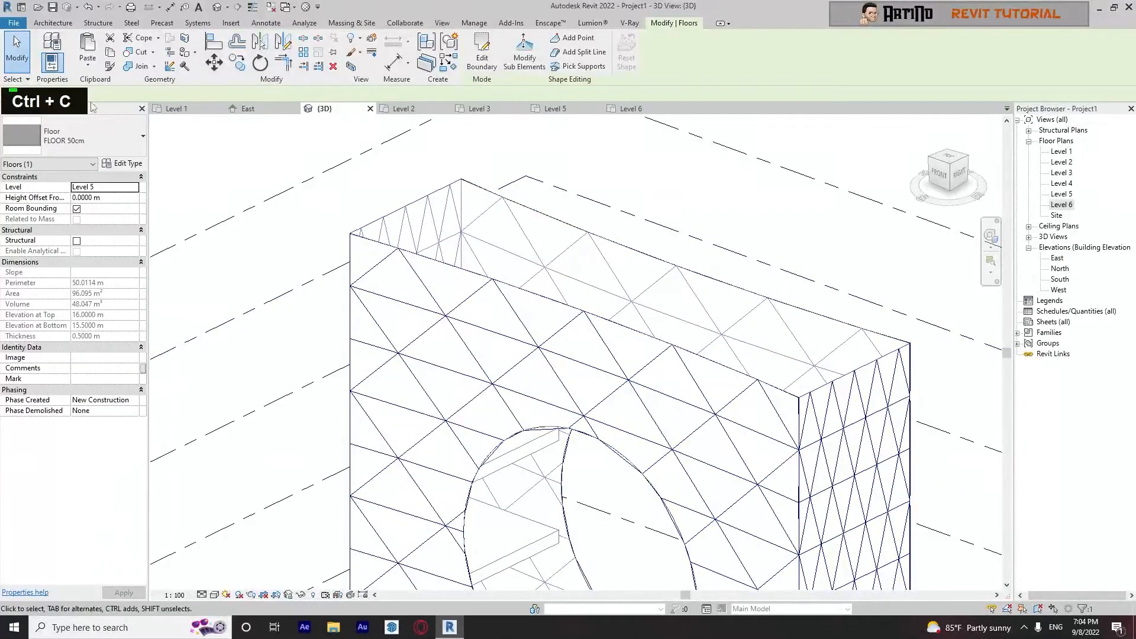
Step: Paste the copied floor slab aligned to Level 6
{"action": "left_click", "coordinate": [110, 136]}
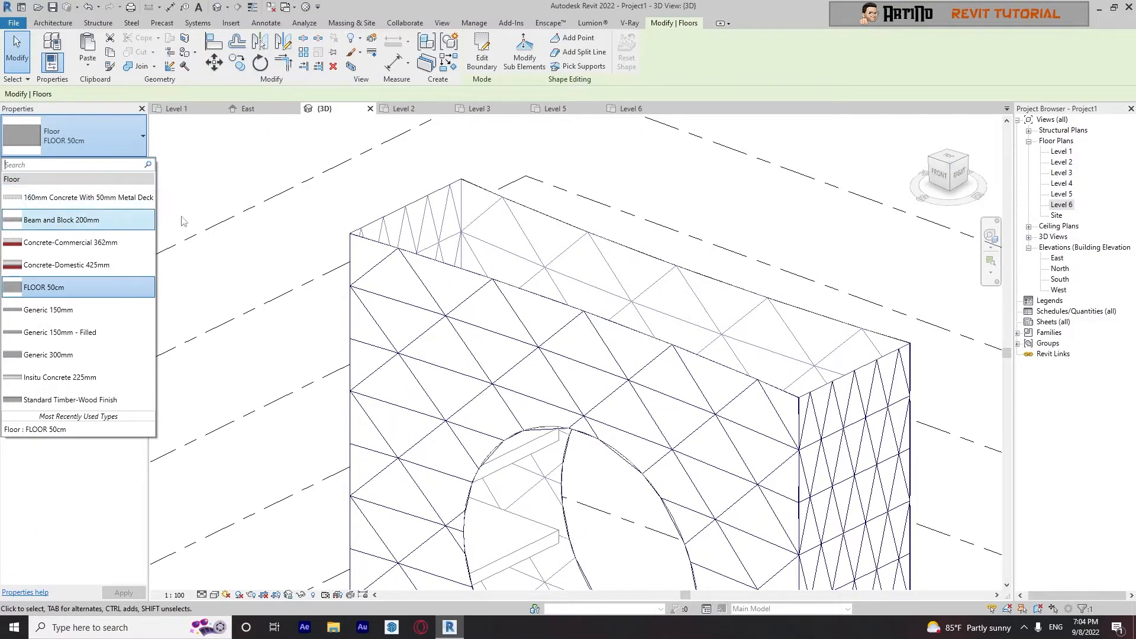
{"action": "left_click", "coordinate": [269, 248]}
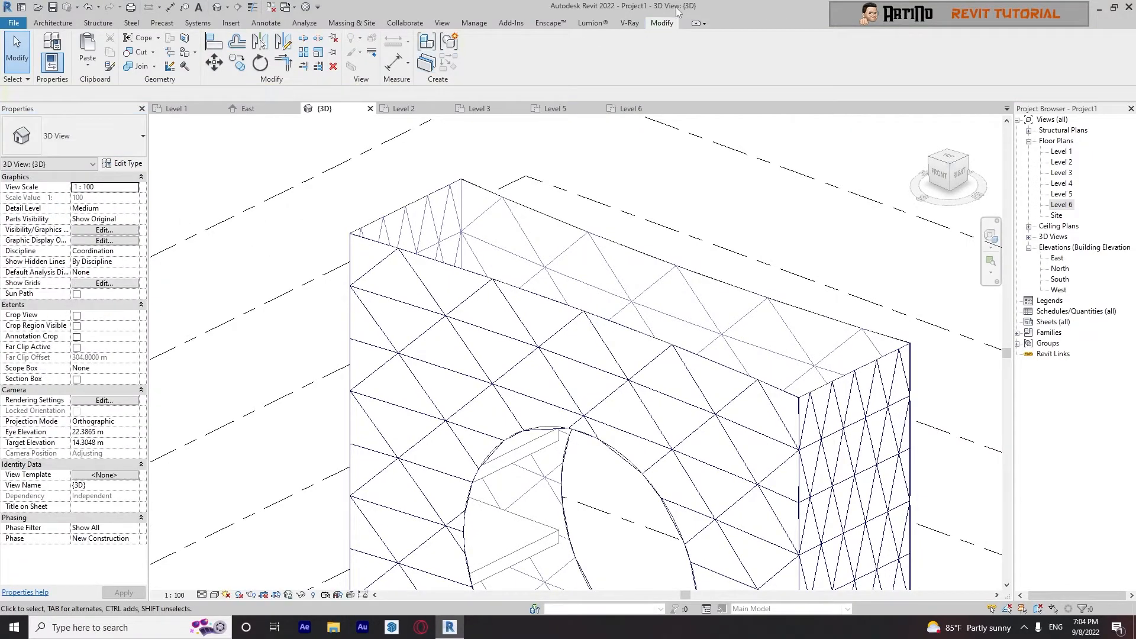
{"action": "left_click", "coordinate": [87, 65]}
{"action": "left_click", "coordinate": [127, 109]}
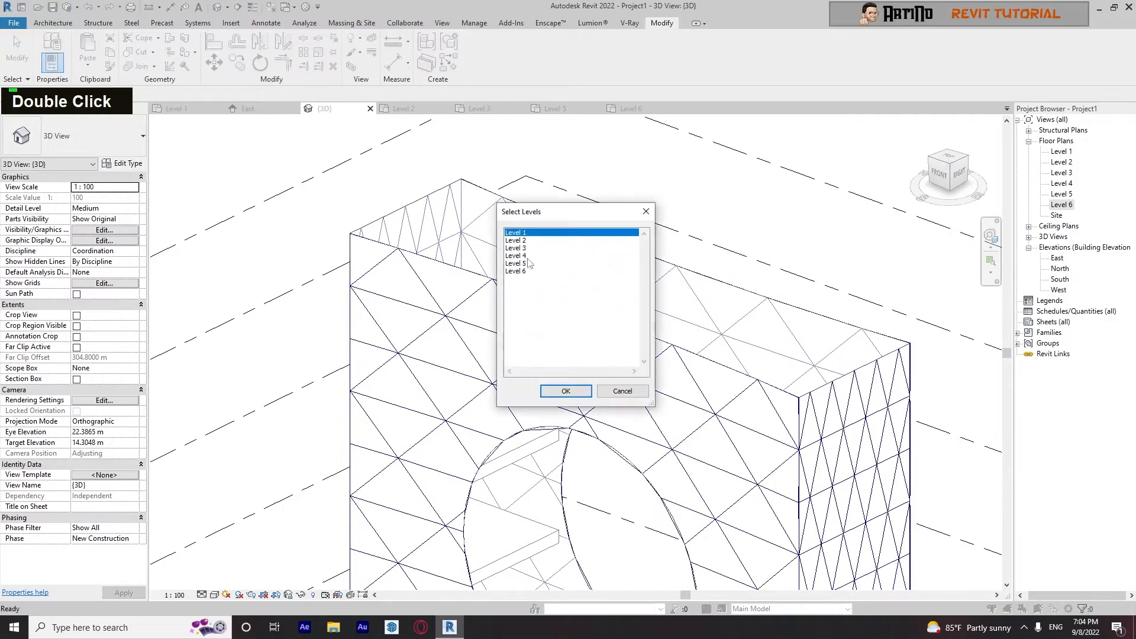
{"action": "left_click", "coordinate": [556, 393]}
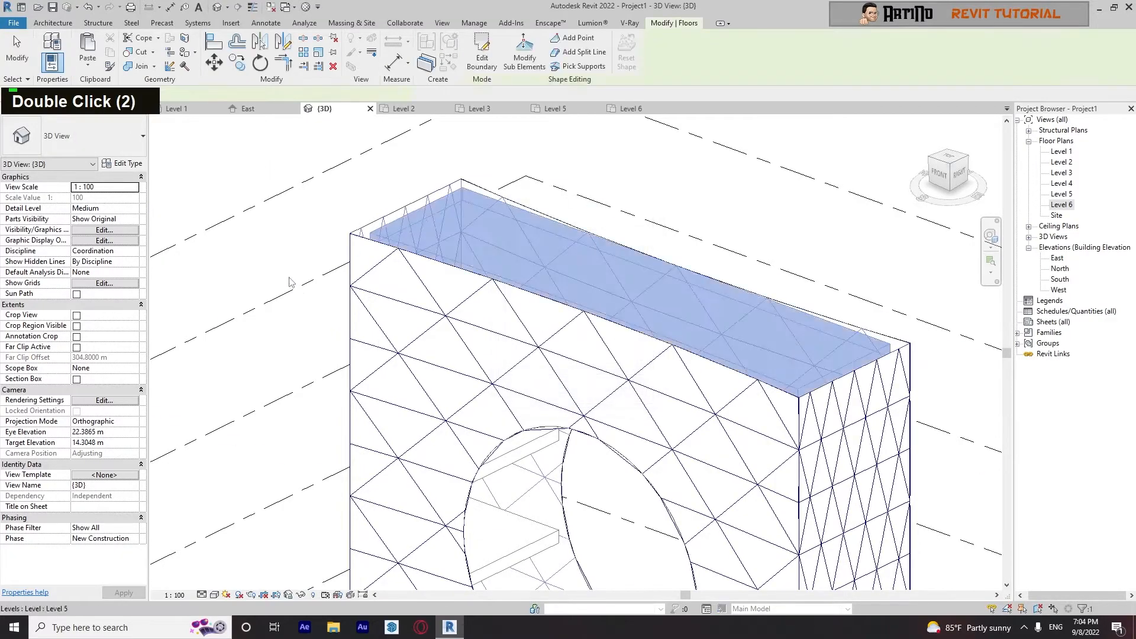
Step: Open the in-place mass for editing and divide its top face into a surface grid
{"action": "scroll", "coordinate": [414, 415], "scroll_direction": "down", "scroll_amount": 4}
{"action": "middle_click_drag", "start_coordinate": [367, 415], "coordinate": [290, 445], "text": "shift"}
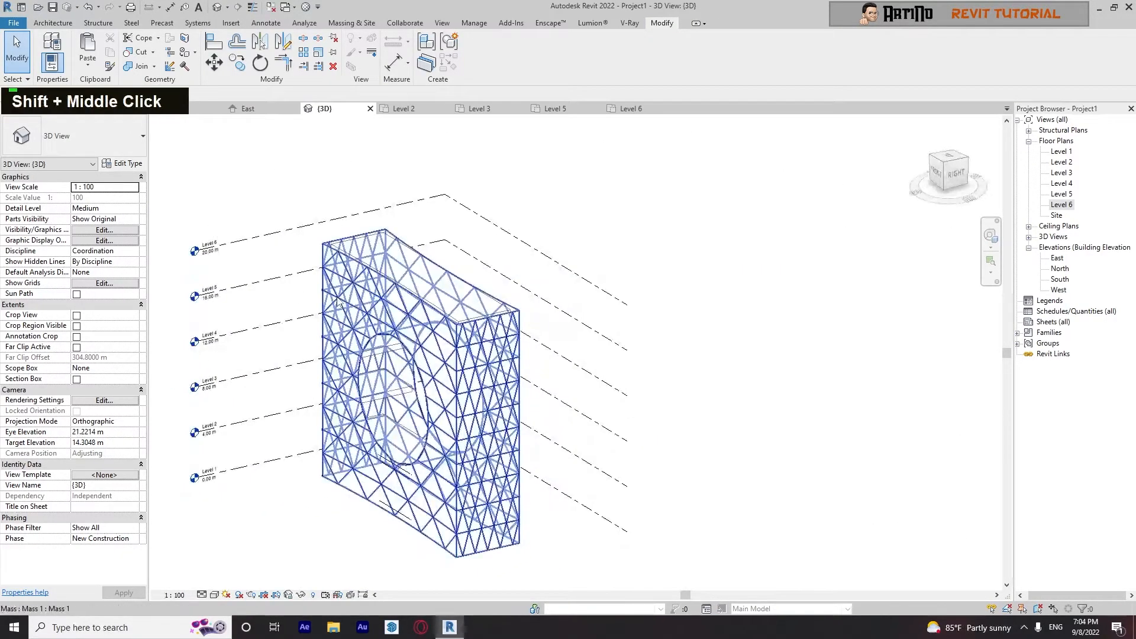
{"action": "left_click", "coordinate": [323, 427]}
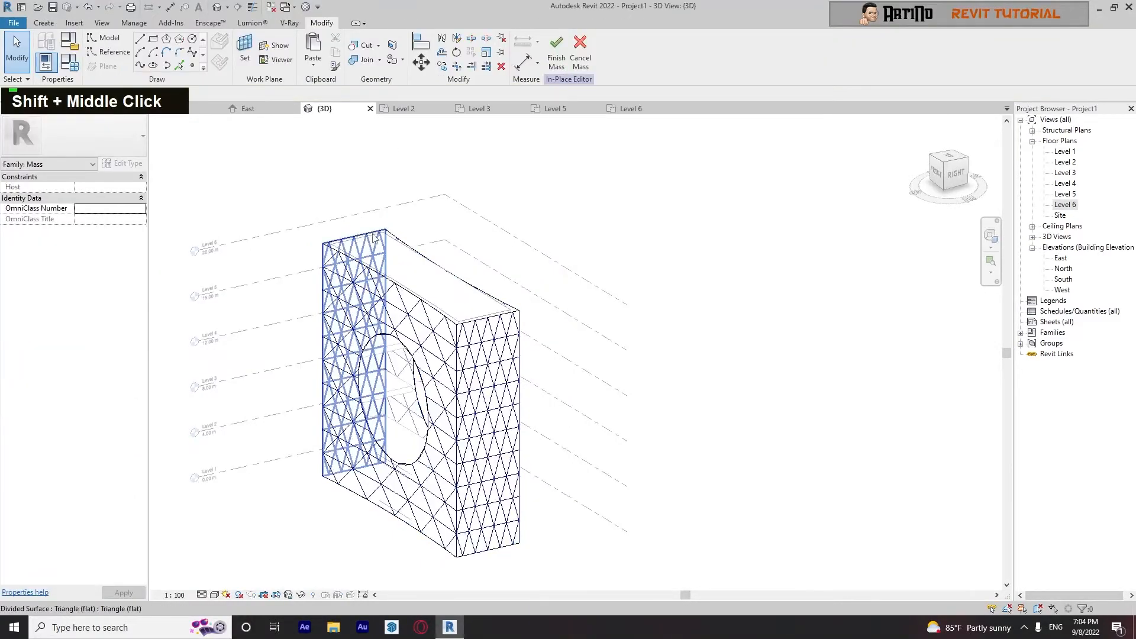
{"action": "key", "text": "Tab"}
{"action": "key", "text": "Tab"}
{"action": "left_click", "coordinate": [375, 237]}
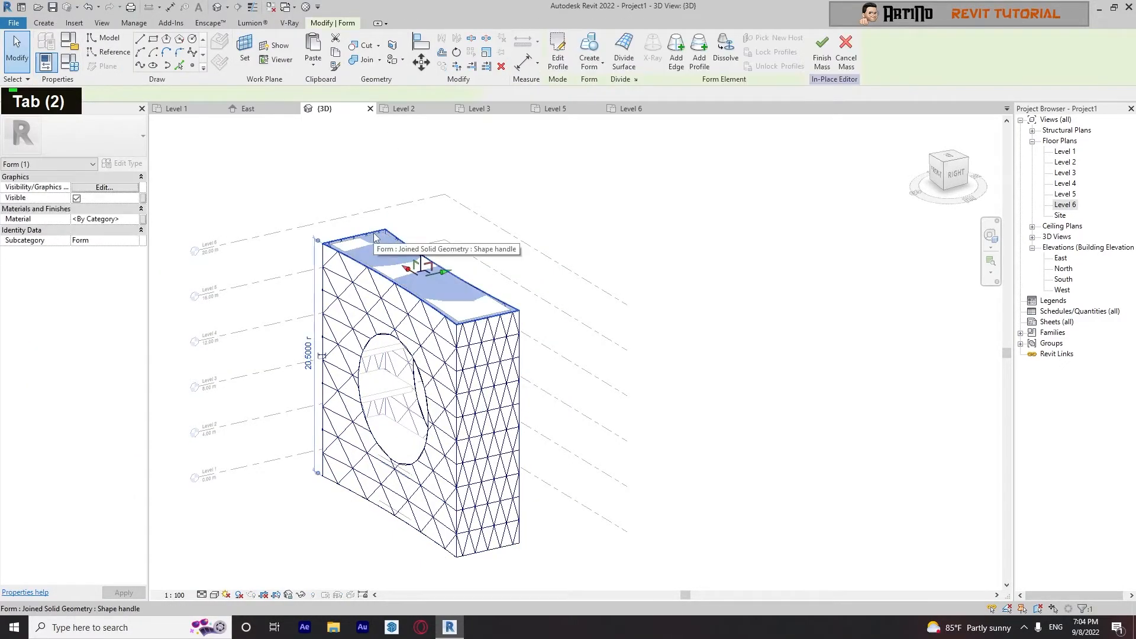
{"action": "left_click", "coordinate": [619, 55]}
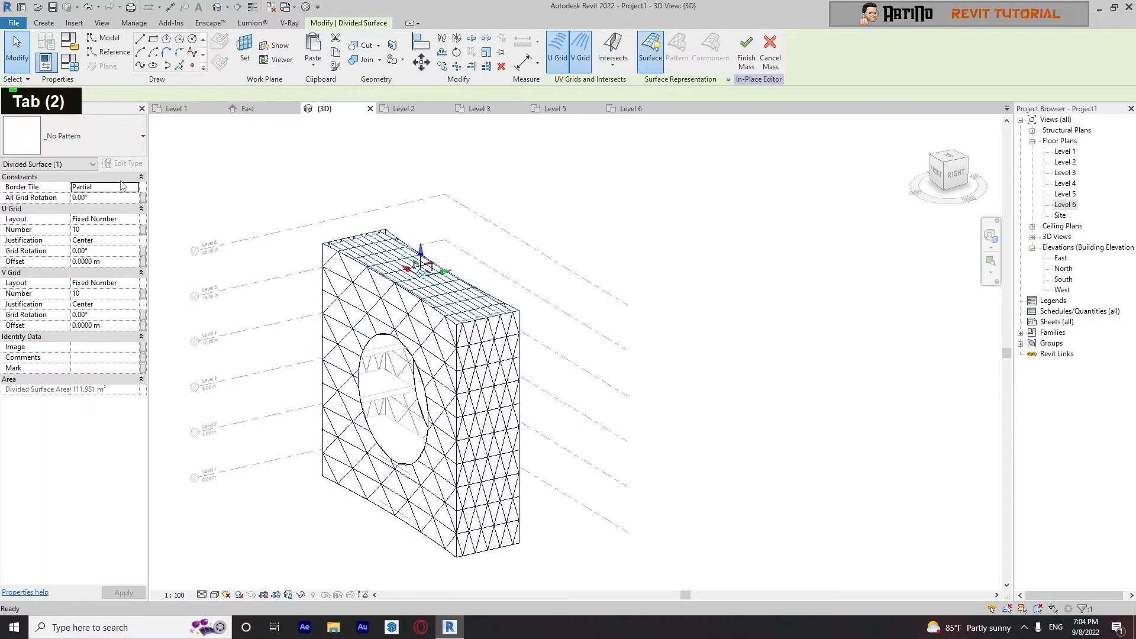
Step: Apply the Triangle (flat) pattern to the mass's divided top surface and finish the mass
{"action": "left_click", "coordinate": [108, 137]}
{"action": "scroll", "coordinate": [64, 424], "scroll_direction": "down", "scroll_amount": 7}
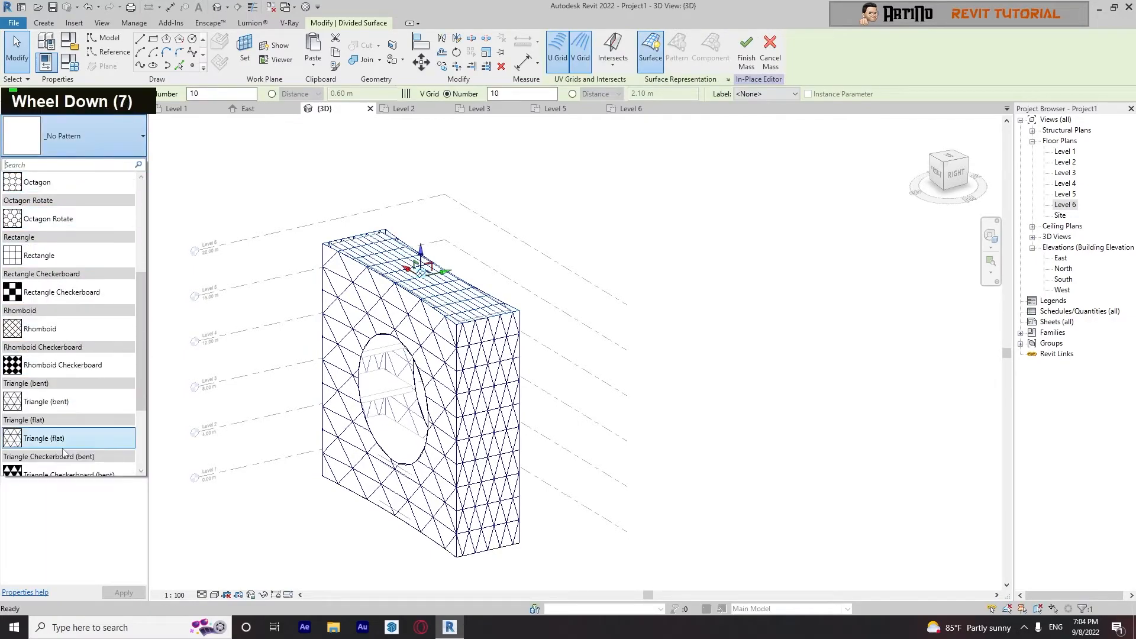
{"action": "left_click", "coordinate": [62, 440]}
{"action": "left_click", "coordinate": [279, 523]}
{"action": "middle_click_drag", "start_coordinate": [279, 523], "coordinate": [384, 508], "text": "shift"}
{"action": "left_click", "coordinate": [556, 50]}
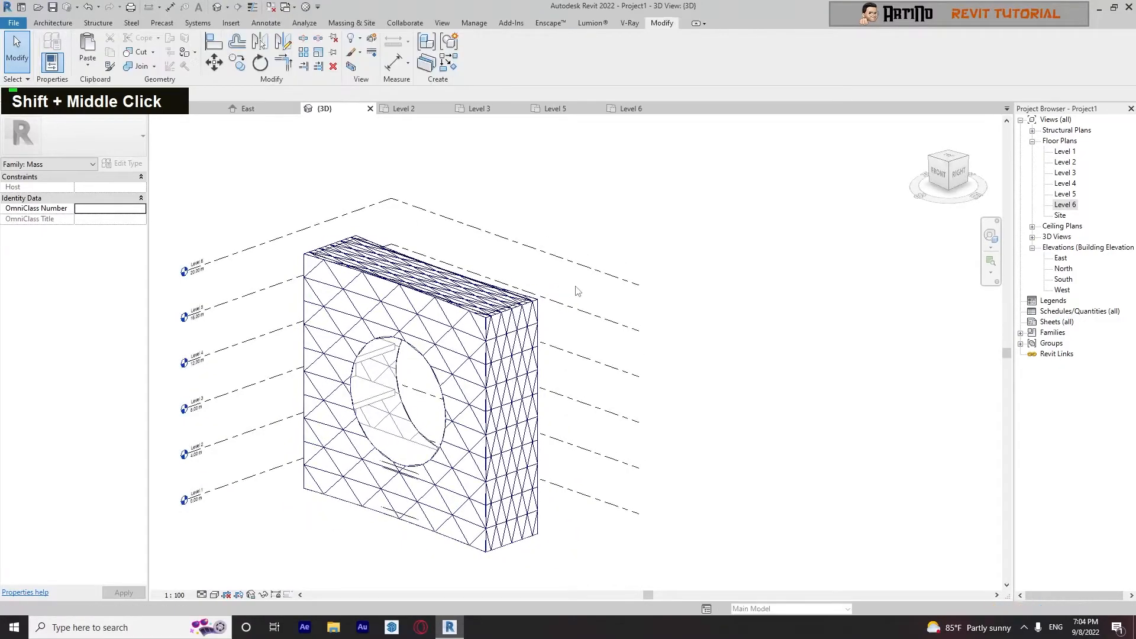
Step: Inspect the slabs protruding from the mass's curved front face, and copy the Level 5 floor slab to the clipboard
{"action": "middle_click_drag", "start_coordinate": [550, 292], "coordinate": [587, 293]}
{"action": "middle_click_drag", "start_coordinate": [451, 492], "coordinate": [416, 371], "text": "shift"}
{"action": "middle_click_drag", "start_coordinate": [407, 321], "coordinate": [501, 407], "text": "shift"}
{"action": "scroll", "coordinate": [499, 364], "scroll_direction": "up", "scroll_amount": 4}
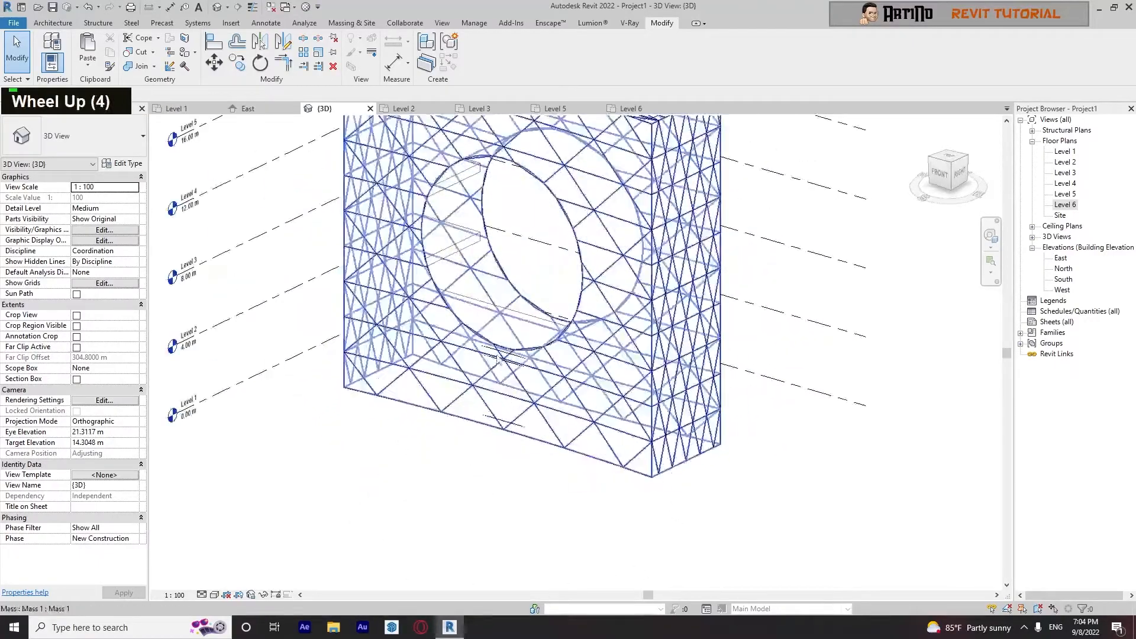
{"action": "scroll", "coordinate": [496, 353], "scroll_direction": "down", "scroll_amount": 1}
{"action": "middle_click_drag", "start_coordinate": [496, 353], "coordinate": [528, 237]}
{"action": "middle_click_drag", "start_coordinate": [496, 336], "coordinate": [471, 568], "text": "shift"}
{"action": "key", "text": "ctrl+c"}
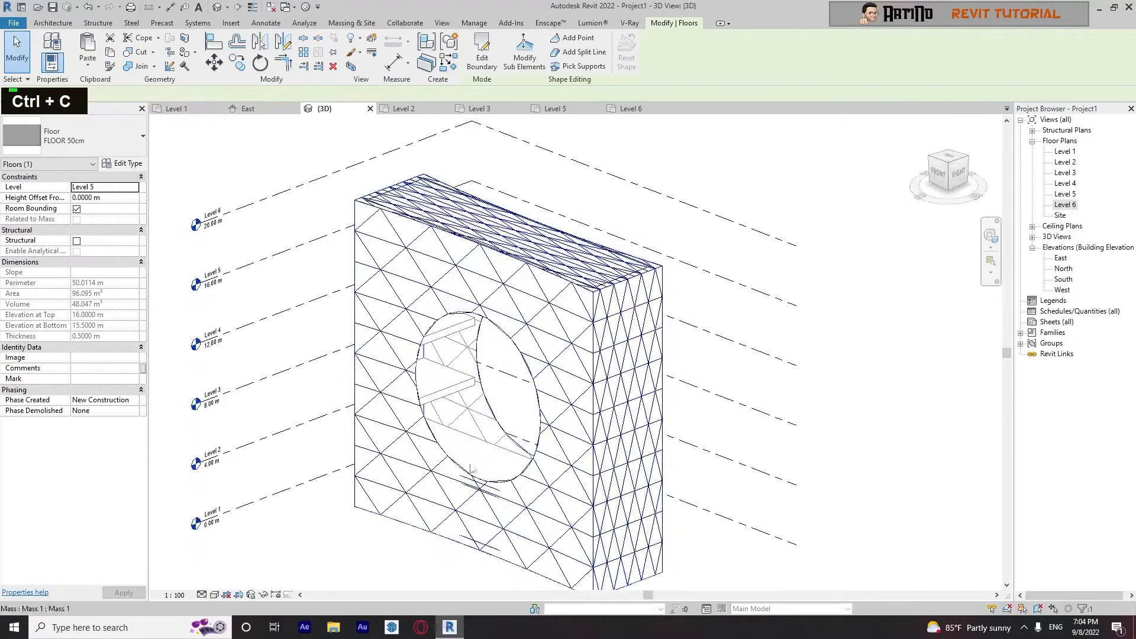
Step: Delete the Level 2 and Level 1 floor slabs that protrude through the mass's front face
{"action": "left_click", "coordinate": [475, 441]}
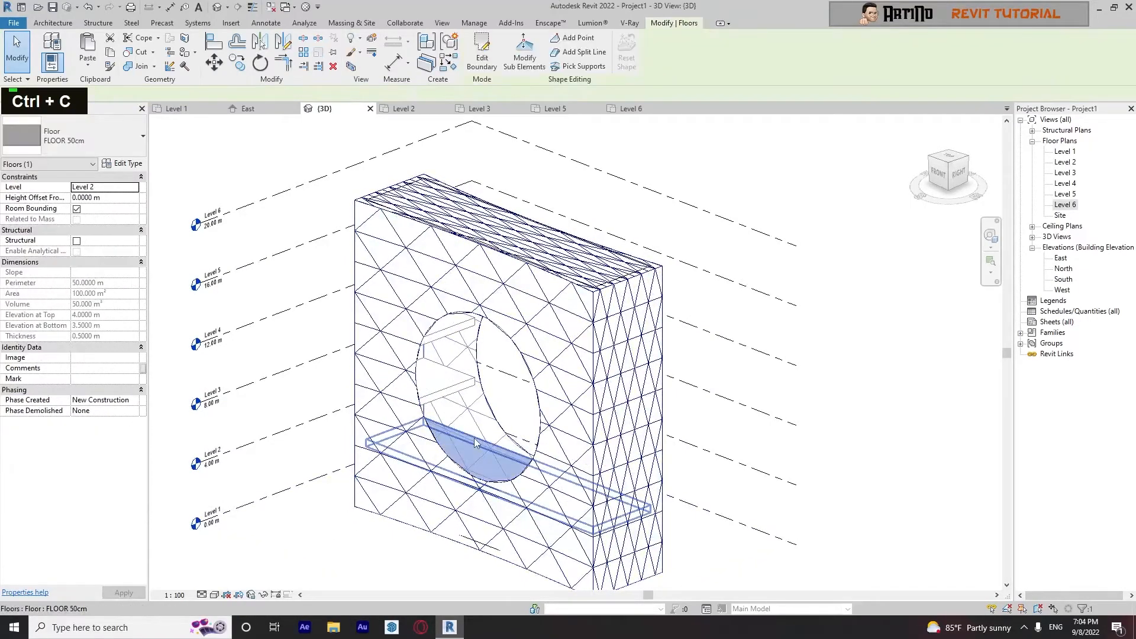
{"action": "key", "text": "Delete"}
{"action": "left_click", "coordinate": [88, 62]}
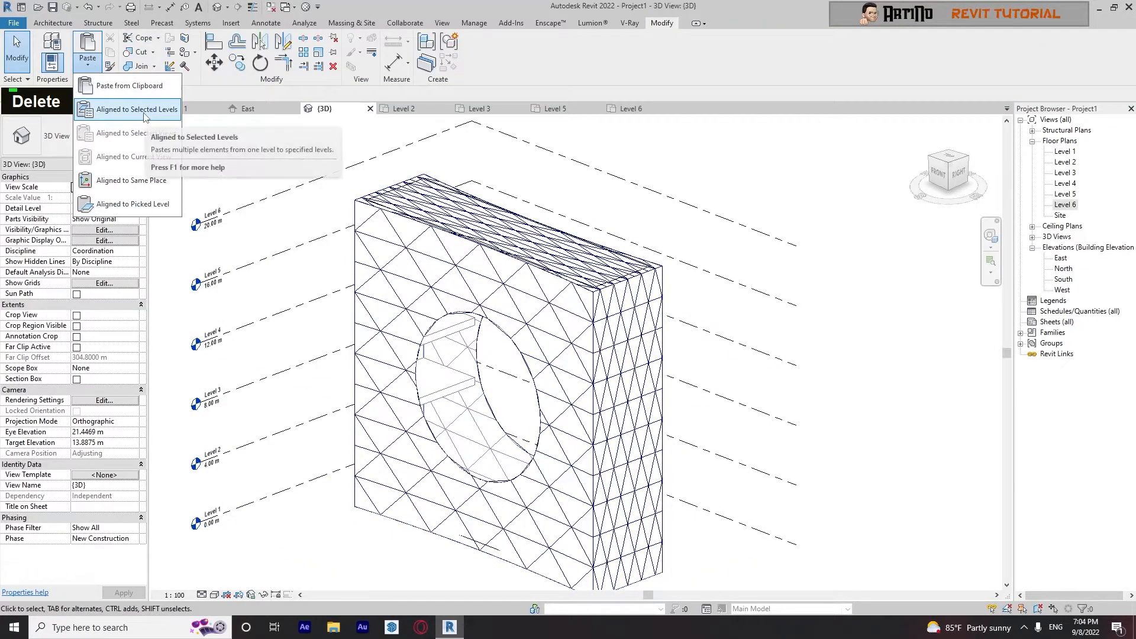
{"action": "left_click", "coordinate": [316, 592]}
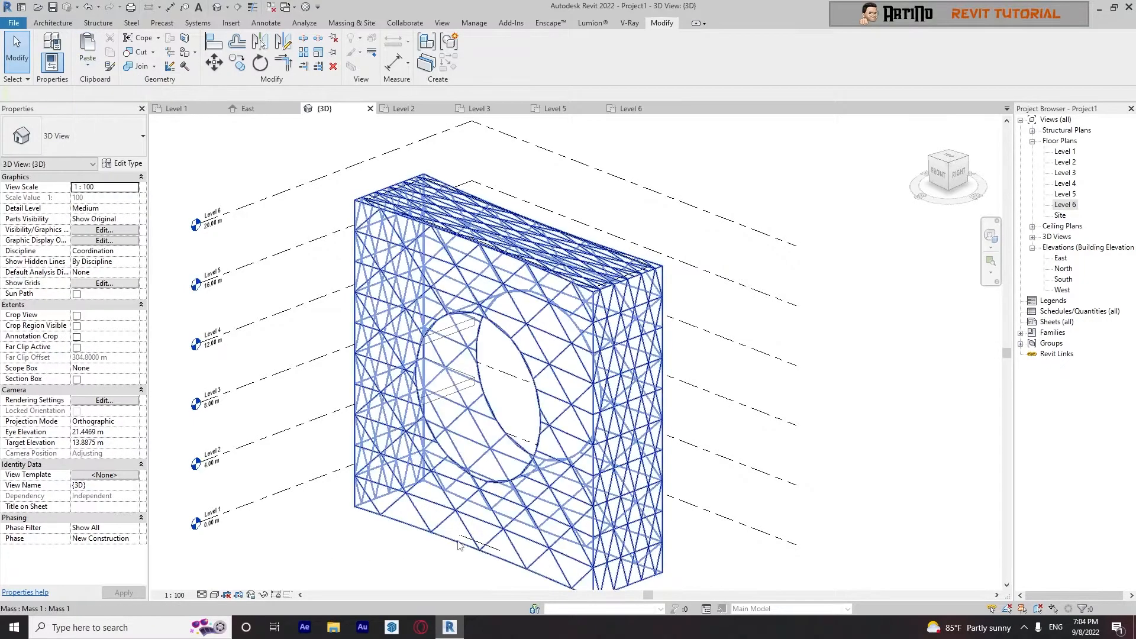
{"action": "left_click", "coordinate": [464, 537]}
{"action": "key", "text": "Delete"}
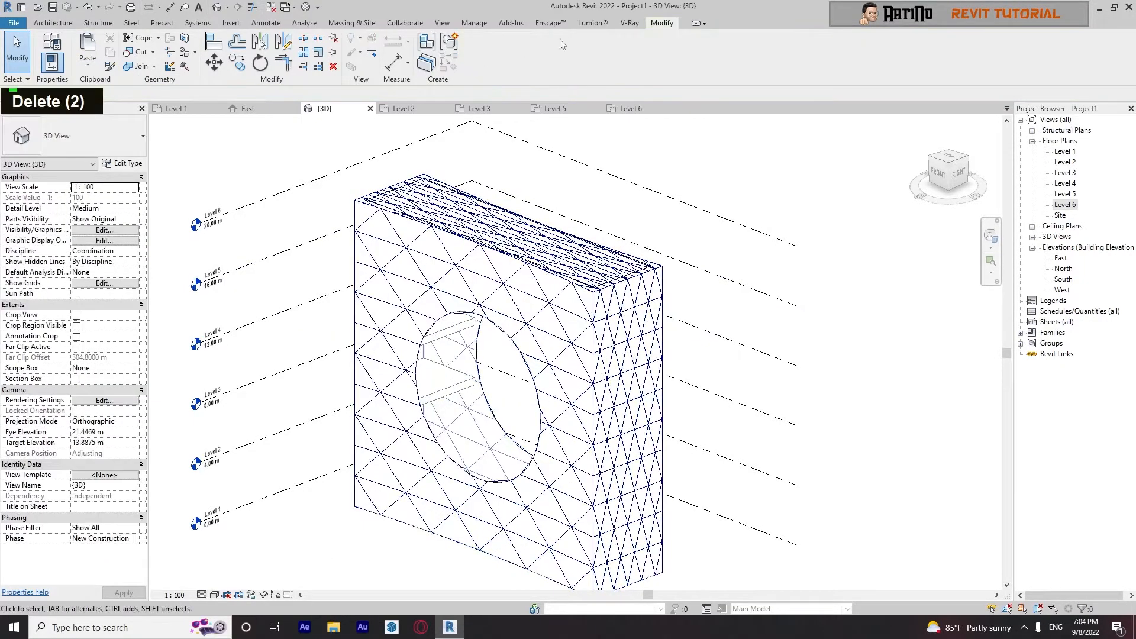
Step: Paste the copied floor slab, aligned to the selected levels where the protruding slabs were deleted
{"action": "left_click", "coordinate": [88, 65]}
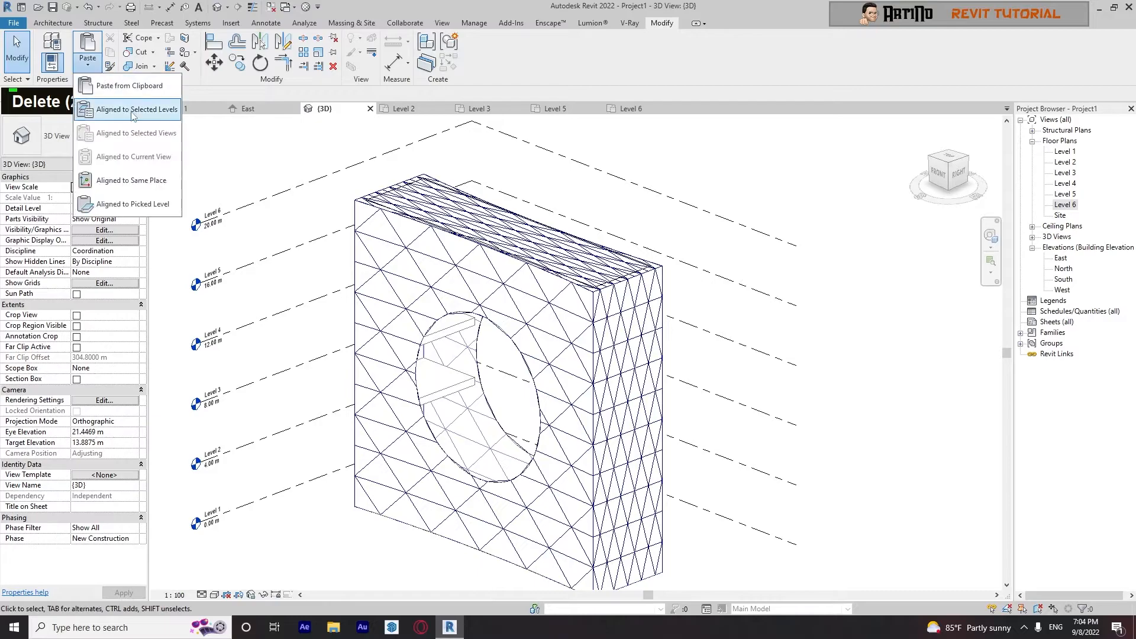
{"action": "left_click", "coordinate": [137, 110]}
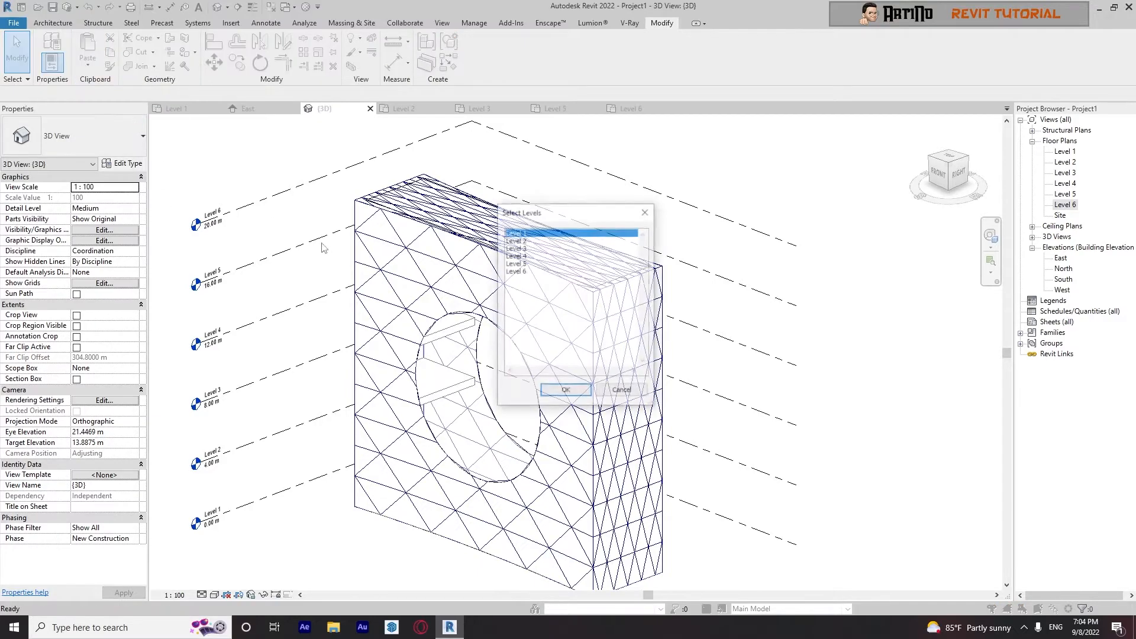
{"action": "left_click", "coordinate": [567, 394]}
{"action": "middle_click_drag", "start_coordinate": [533, 355], "coordinate": [438, 336], "text": "shift"}
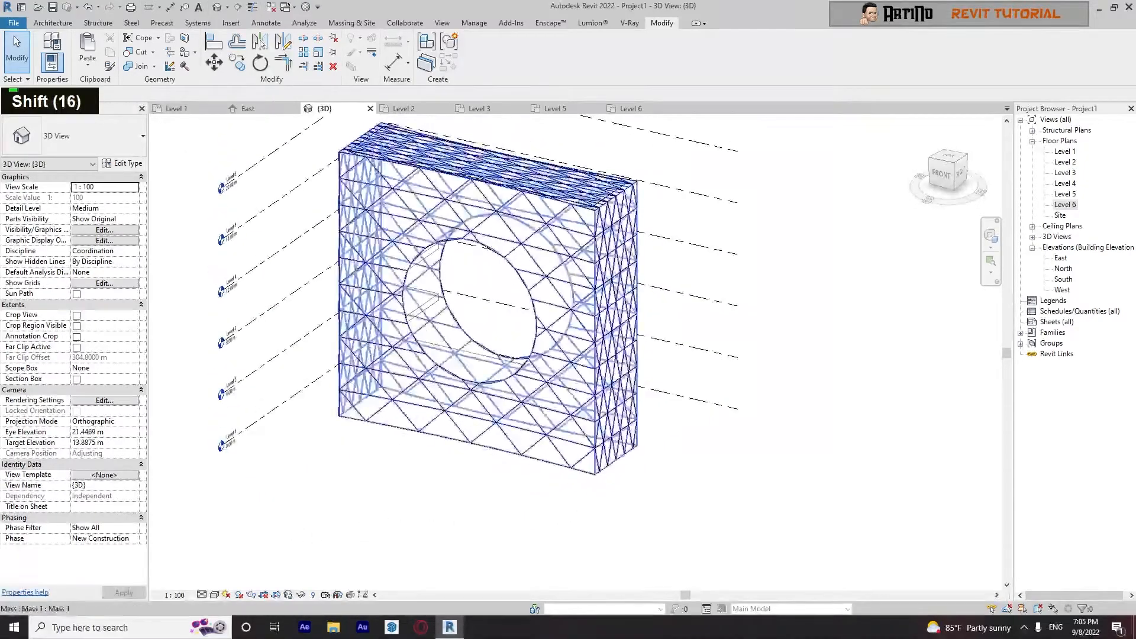
Step: Create a Generic - 200mm wall by face on the curved inner surface of the mass's circular void
{"action": "scroll", "coordinate": [412, 515], "scroll_direction": "down", "scroll_amount": 3}
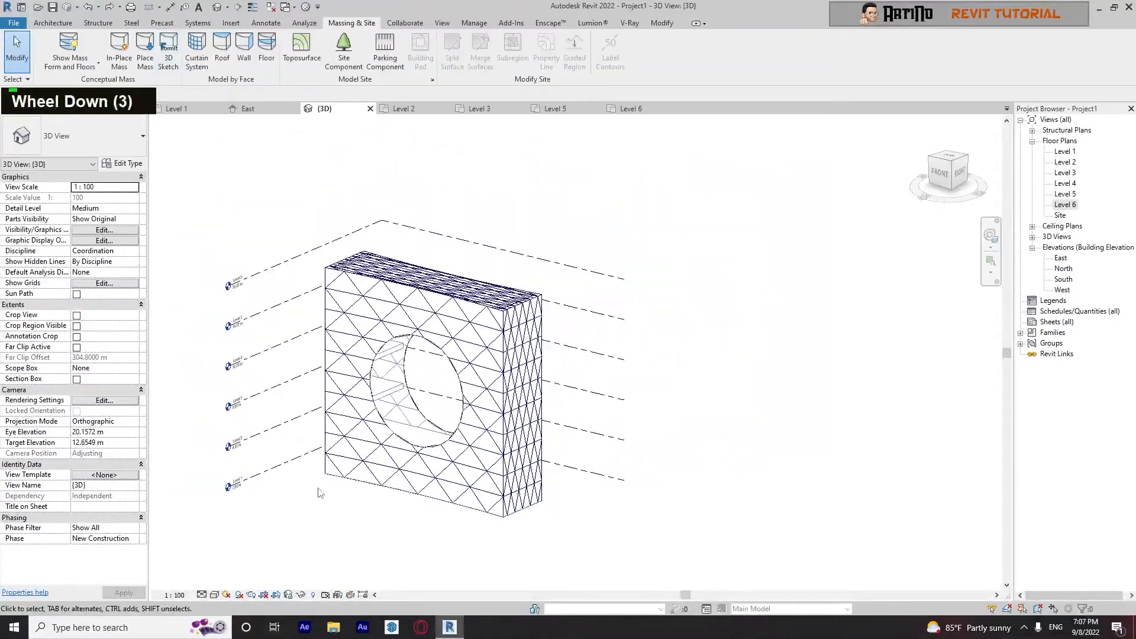
{"action": "middle_click_drag", "start_coordinate": [413, 514], "coordinate": [748, 499]}
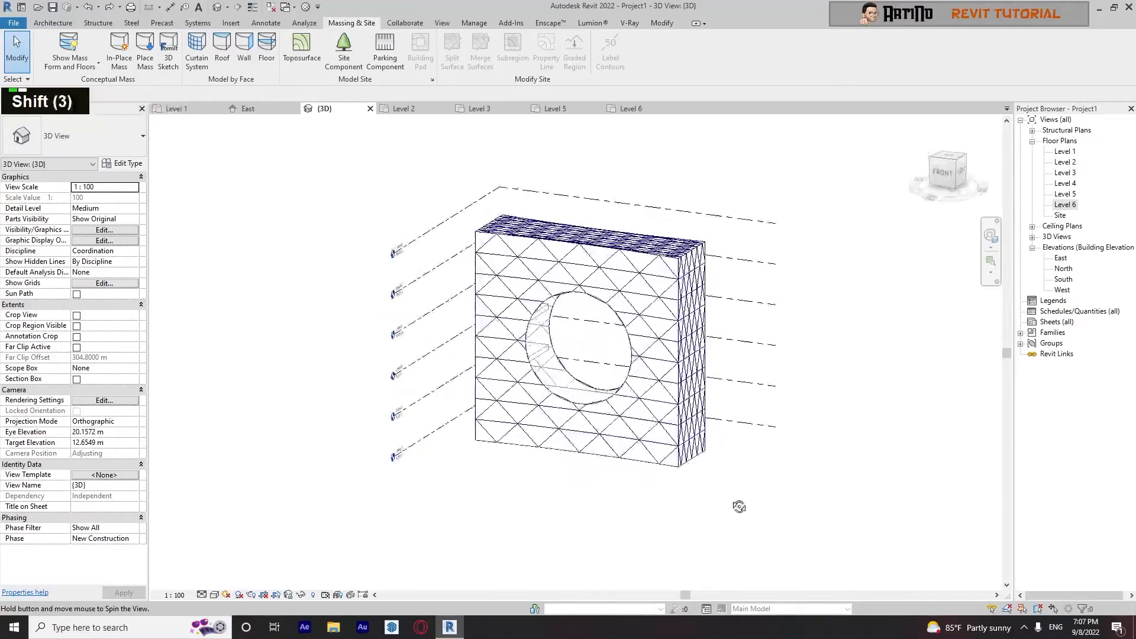
{"action": "left_click", "coordinate": [51, 23]}
{"action": "left_click", "coordinate": [349, 23]}
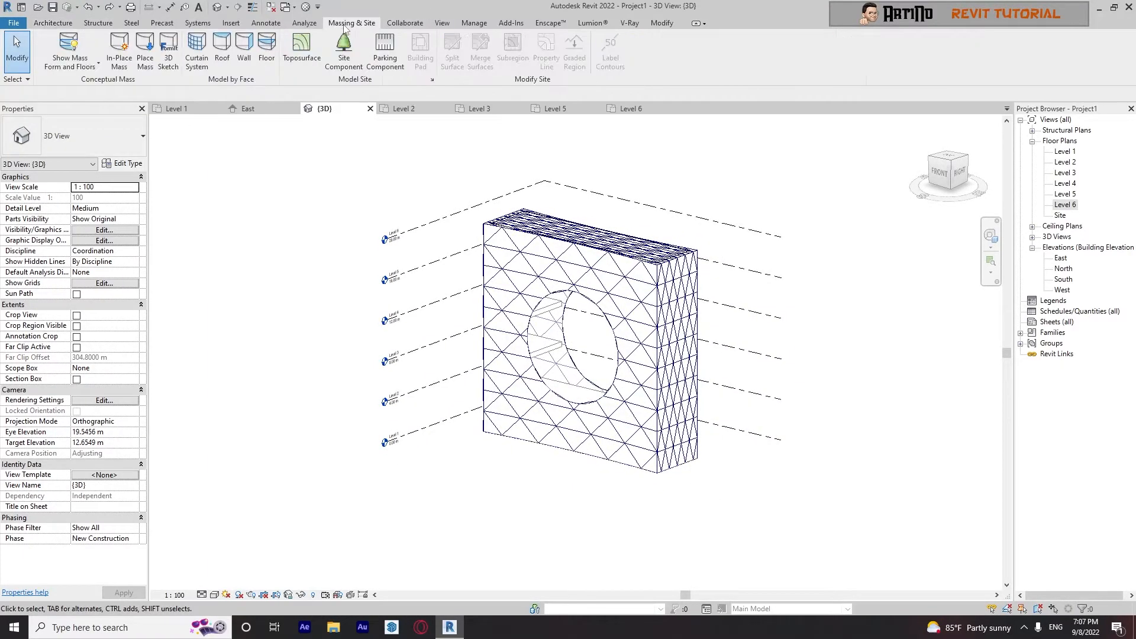
{"action": "left_click", "coordinate": [243, 55]}
{"action": "scroll", "coordinate": [545, 351], "scroll_direction": "up", "scroll_amount": 5}
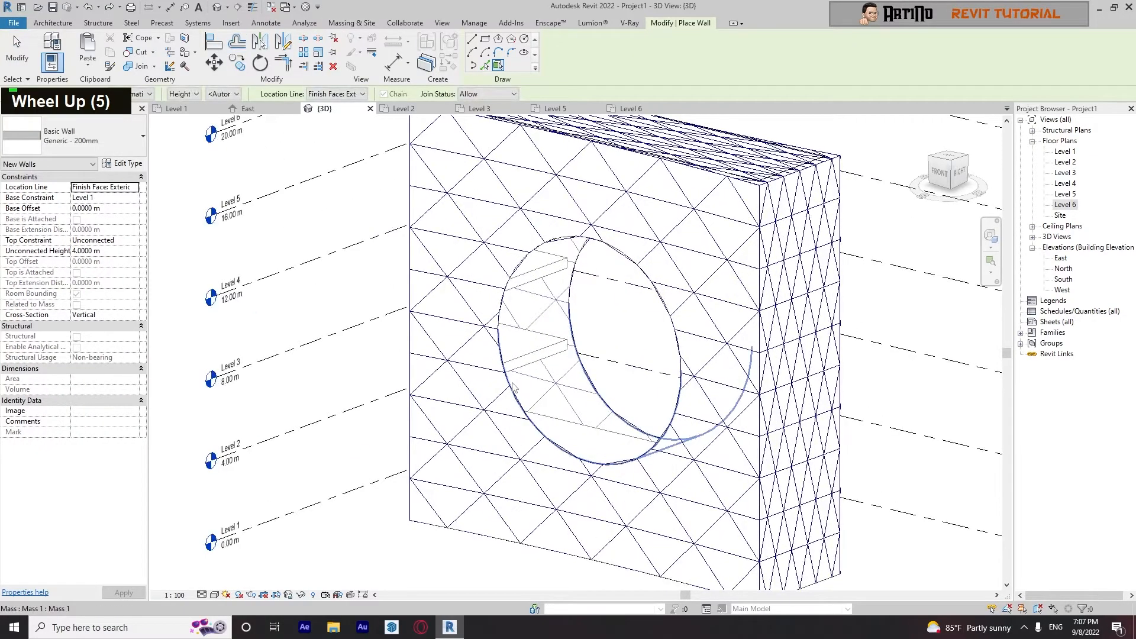
{"action": "middle_click_drag", "start_coordinate": [517, 272], "coordinate": [730, 471], "text": "shift"}
{"action": "scroll", "coordinate": [730, 471], "scroll_direction": "down", "scroll_amount": 4}
{"action": "key", "text": "Escape"}
{"action": "key", "text": "Escape"}
Step: Set the 3D view's visual style to Wireframe to reveal the floor slabs and void wall inside the mass
{"action": "middle_click", "coordinate": [534, 518], "text": "shift"}
{"action": "scroll", "coordinate": [656, 440], "scroll_direction": "down", "scroll_amount": 2}
{"action": "middle_click_drag", "start_coordinate": [829, 511], "coordinate": [658, 496], "text": "shift"}
{"action": "scroll", "coordinate": [667, 480], "scroll_direction": "up", "scroll_amount": 2}
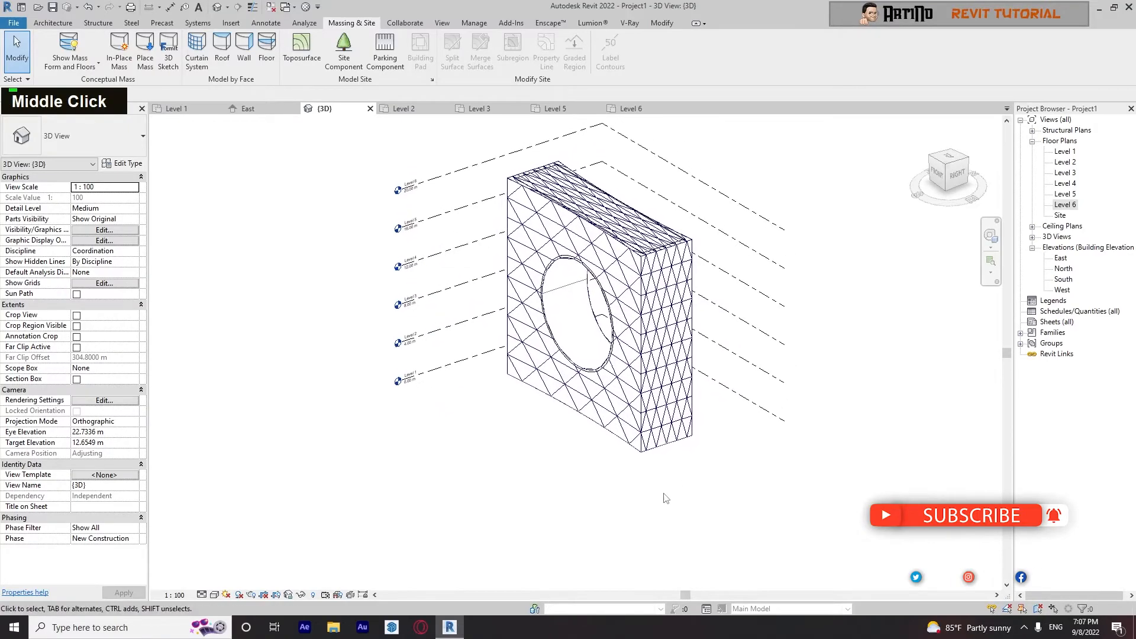
{"action": "left_click", "coordinate": [214, 594]}
{"action": "left_click", "coordinate": [223, 535]}
{"action": "middle_click_drag", "start_coordinate": [486, 450], "coordinate": [526, 414], "text": "shift"}
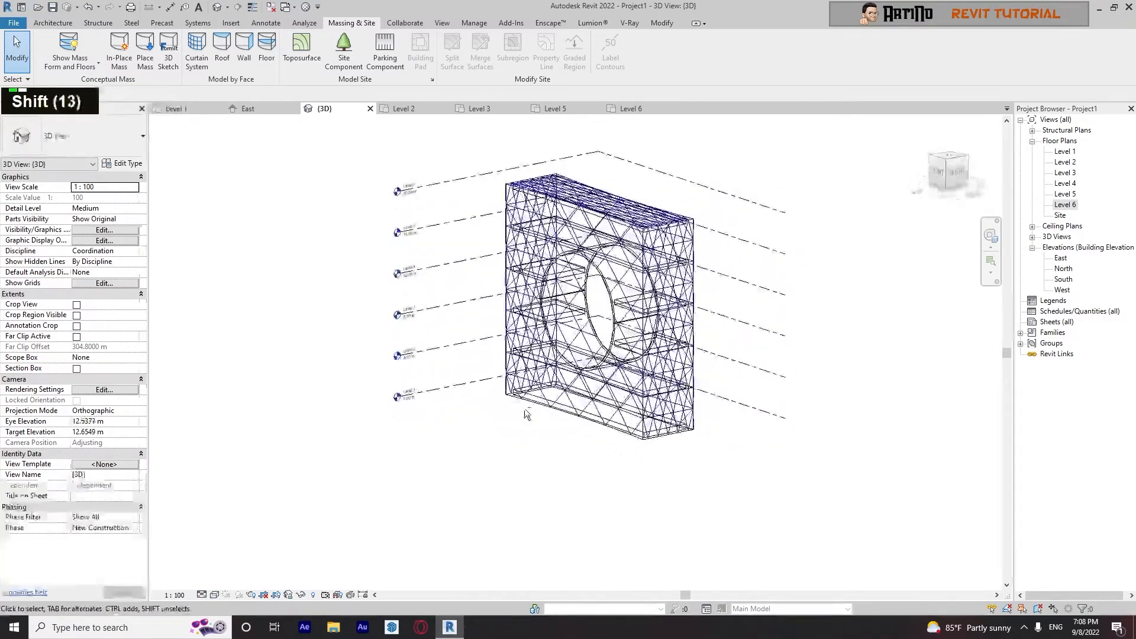